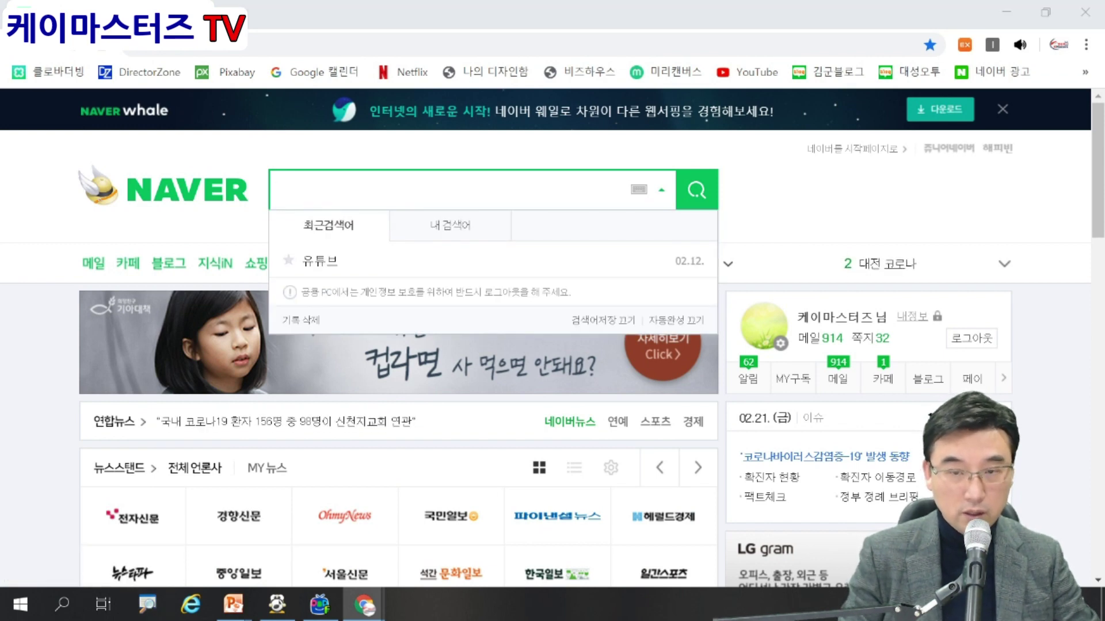
# Search Naver for 클로바더빙.
pyautogui.write('zm')
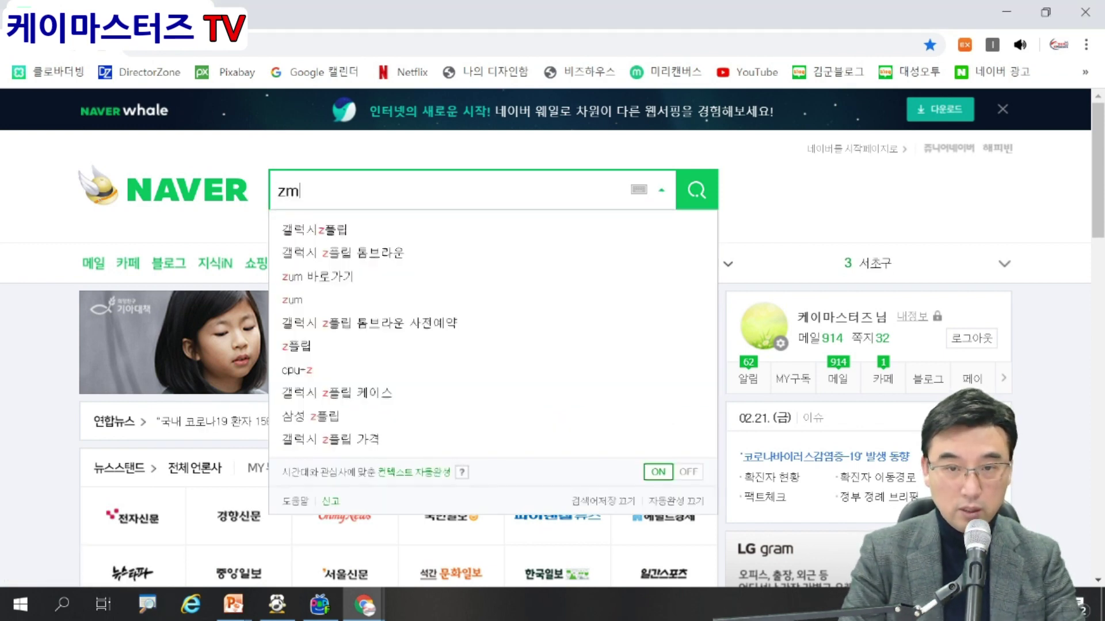
pyautogui.press('BackSpace')
pyautogui.press('BackSpace')
pyautogui.press('Hangul')
pyautogui.write('클로')
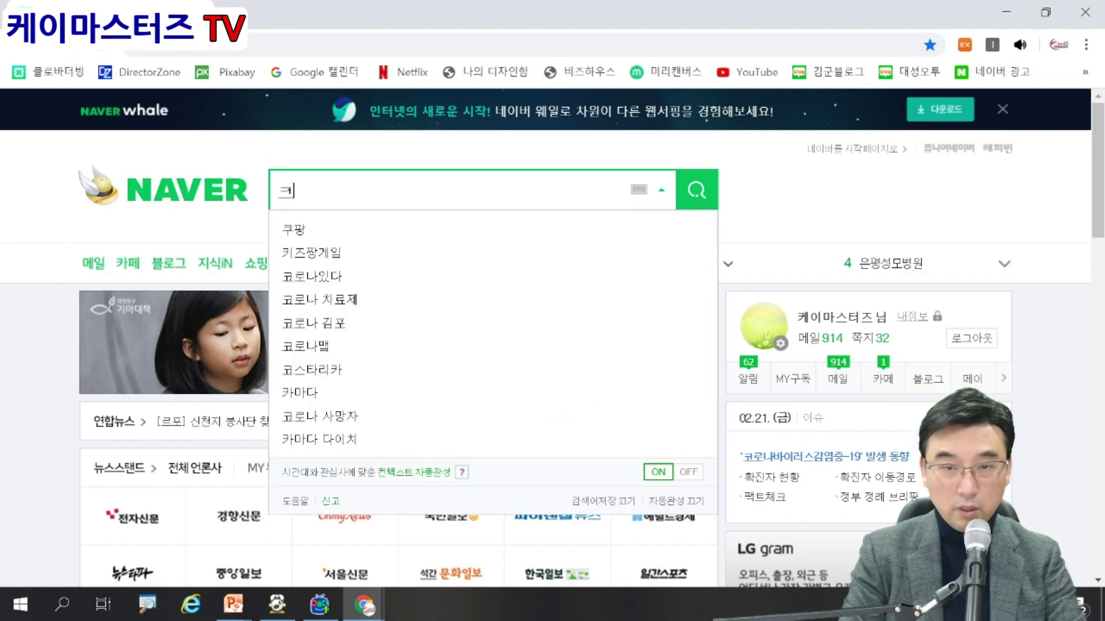
pyautogui.write('바더빙')
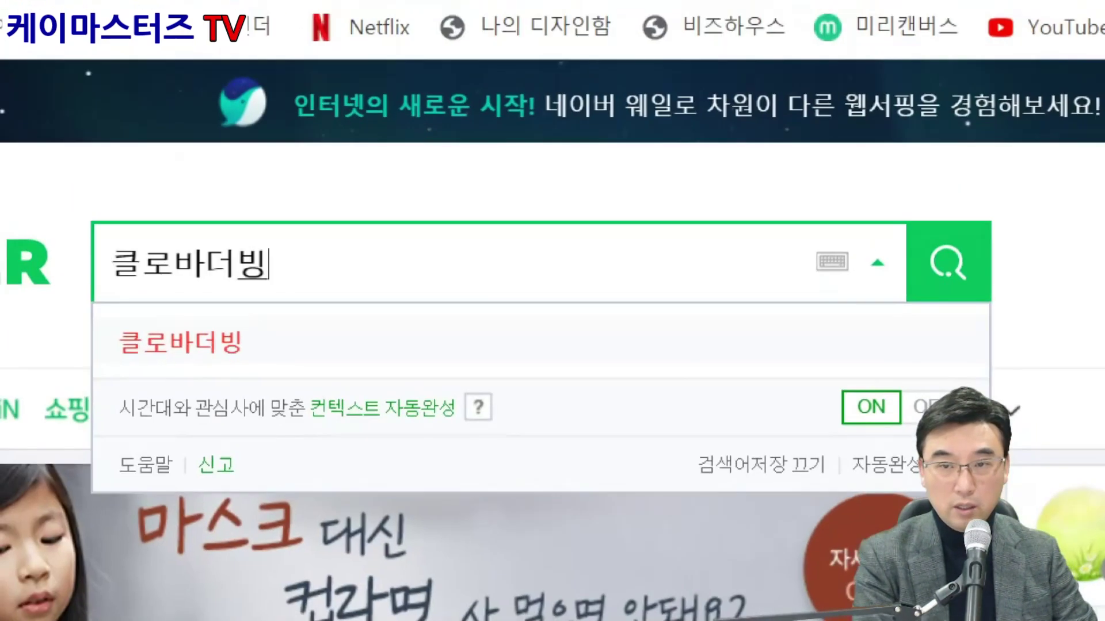
pyautogui.moveTo(87, 183)
pyautogui.mouseDown()
pyautogui.moveTo(130, 224)
pyautogui.moveTo(328, 349)
pyautogui.mouseUp()
pyautogui.moveTo(1007, 342)
pyautogui.mouseDown()
pyautogui.moveTo(875, 296)
pyautogui.moveTo(973, 363)
pyautogui.mouseUp()
pyautogui.press('Escape')
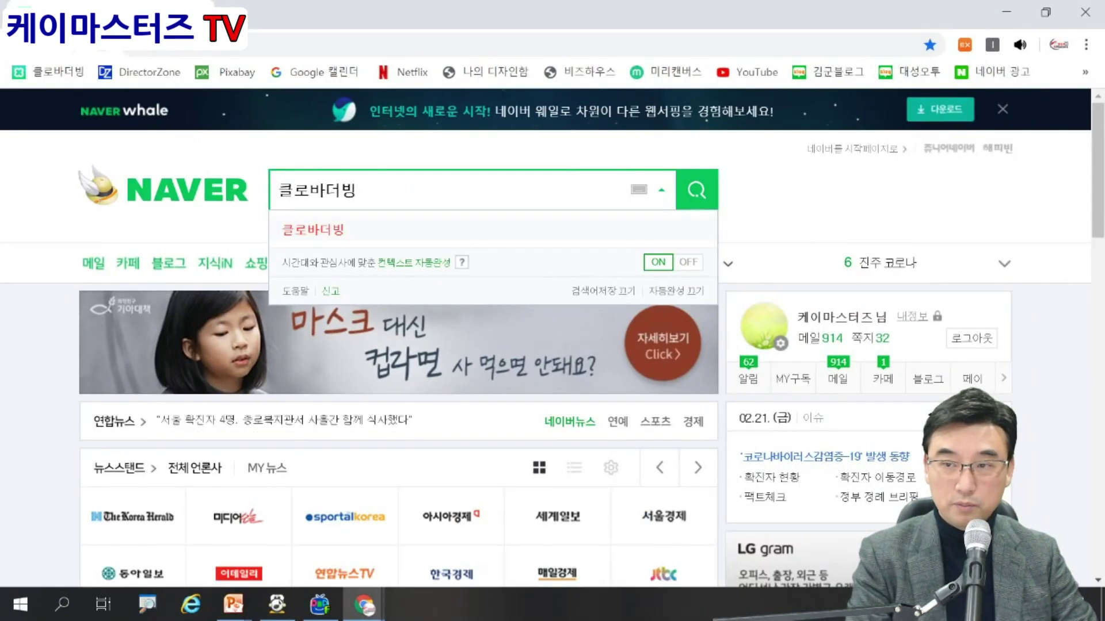
pyautogui.click(696, 190)
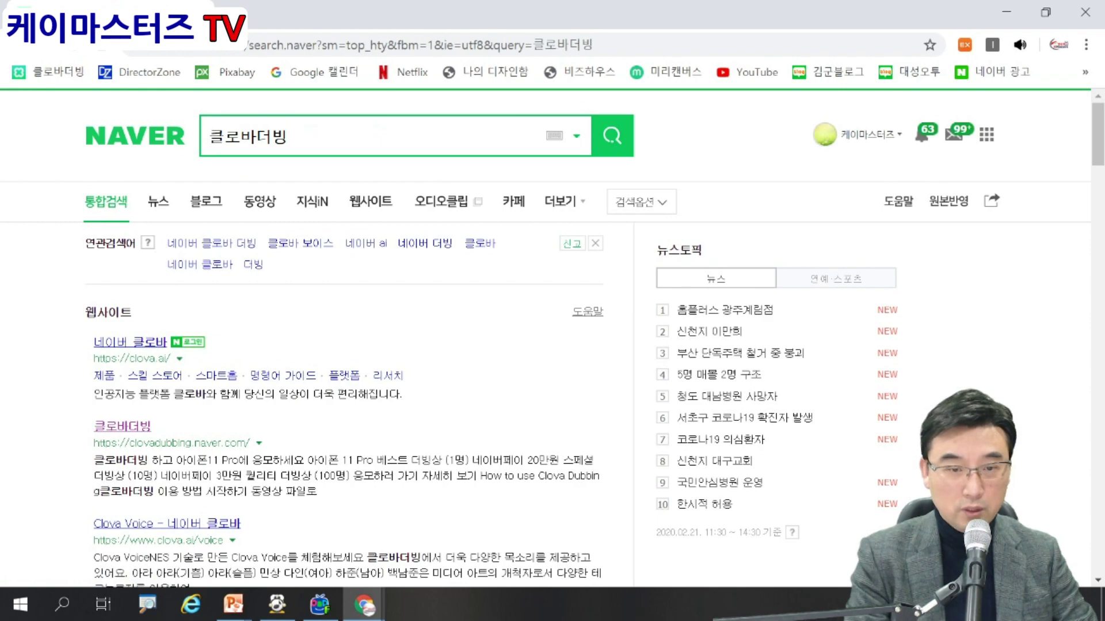
# Open the Clova Dubbing website from the search results.
pyautogui.scroll(-1, 552, 345)
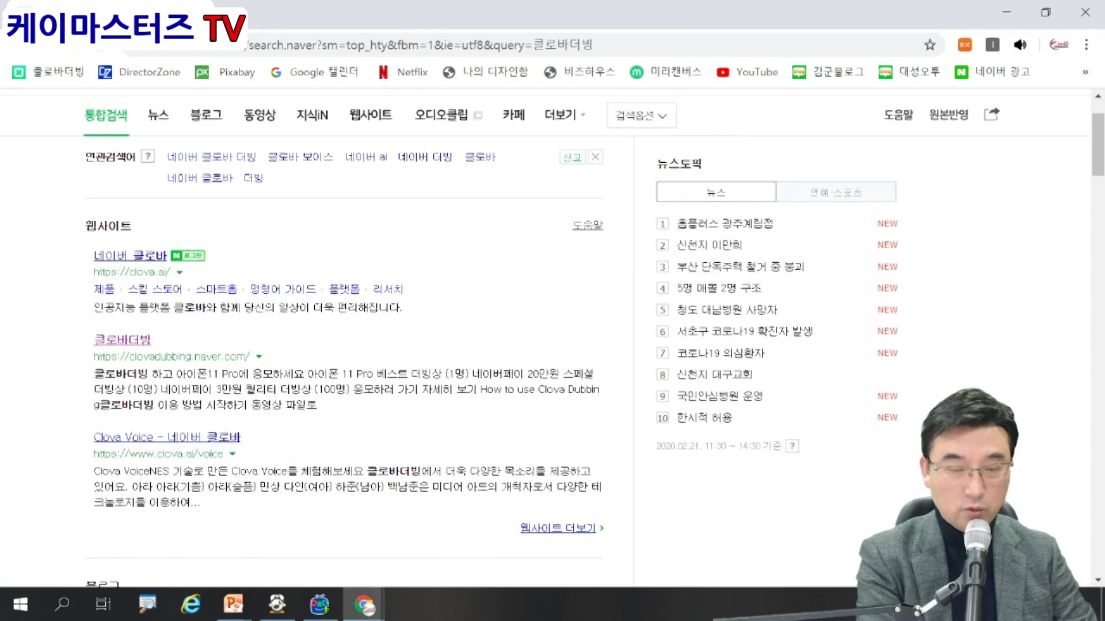
pyautogui.scroll(-2, 552, 345)
pyautogui.moveTo(118, 231)
pyautogui.mouseDown()
pyautogui.moveTo(159, 262)
pyautogui.moveTo(550, 401)
pyautogui.moveTo(580, 334)
pyautogui.mouseUp()
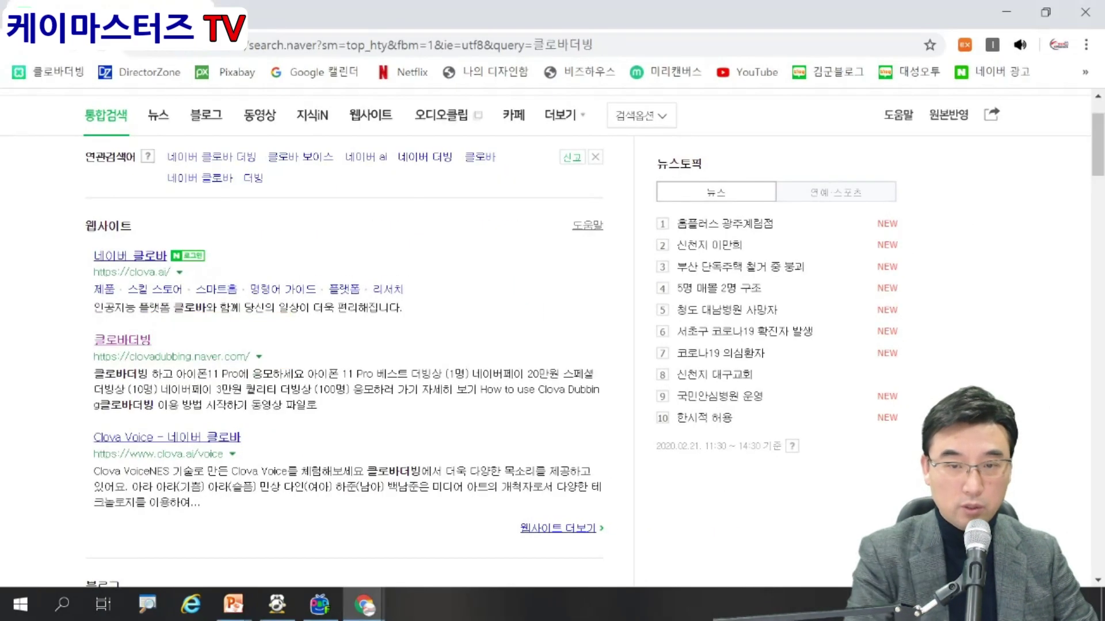
pyautogui.click(122, 340)
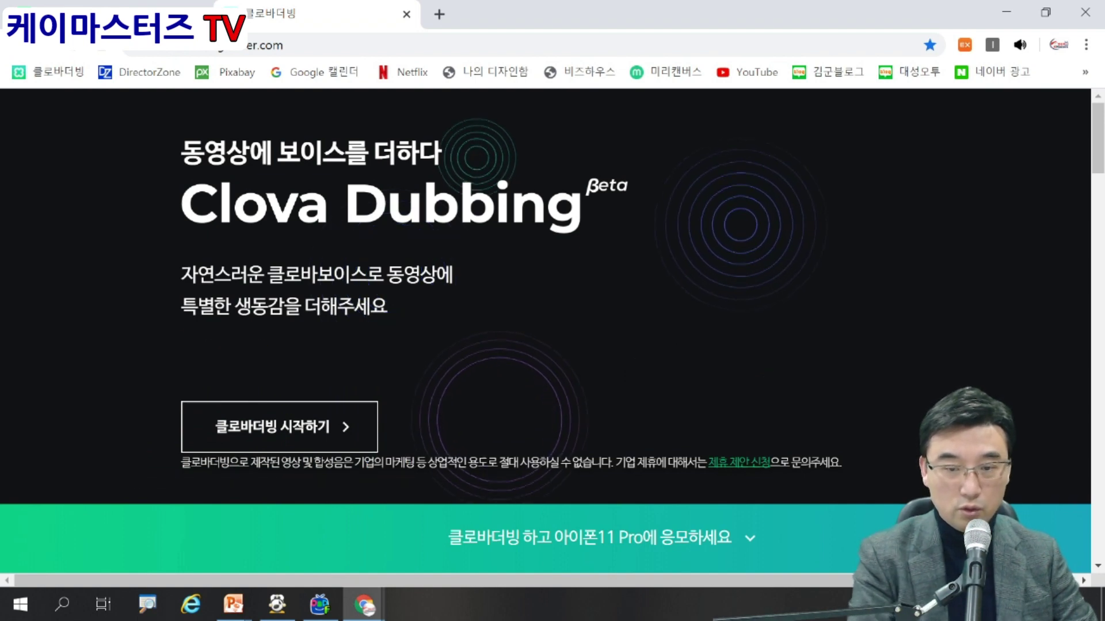
# Start Clova Dubbing, agree to all service terms, and enter the user's name.
pyautogui.click(279, 427)
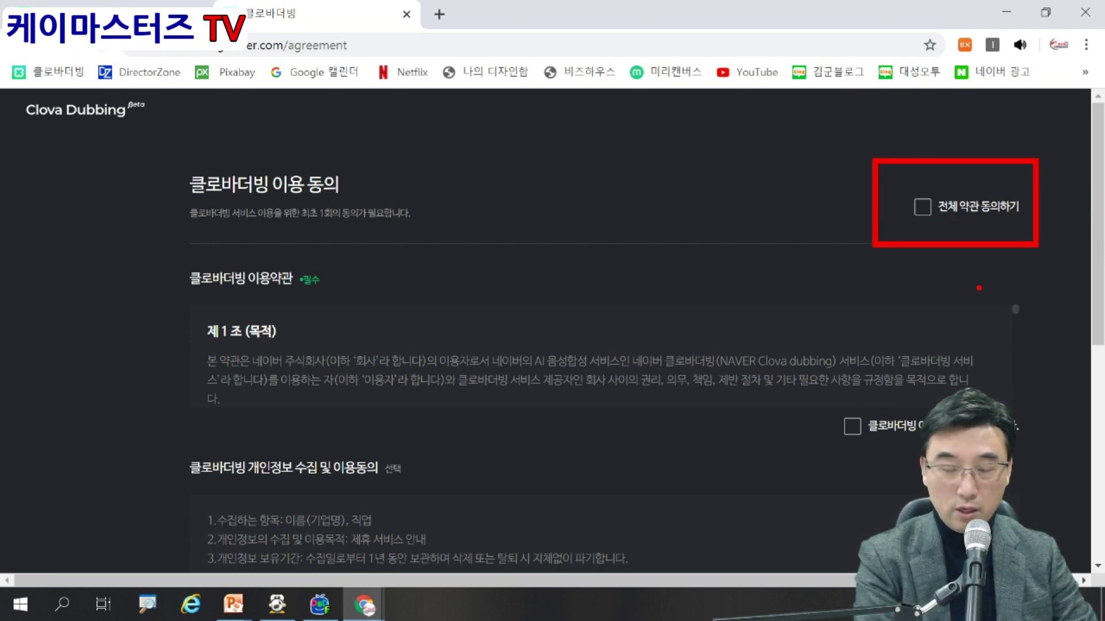
pyautogui.click(923, 206)
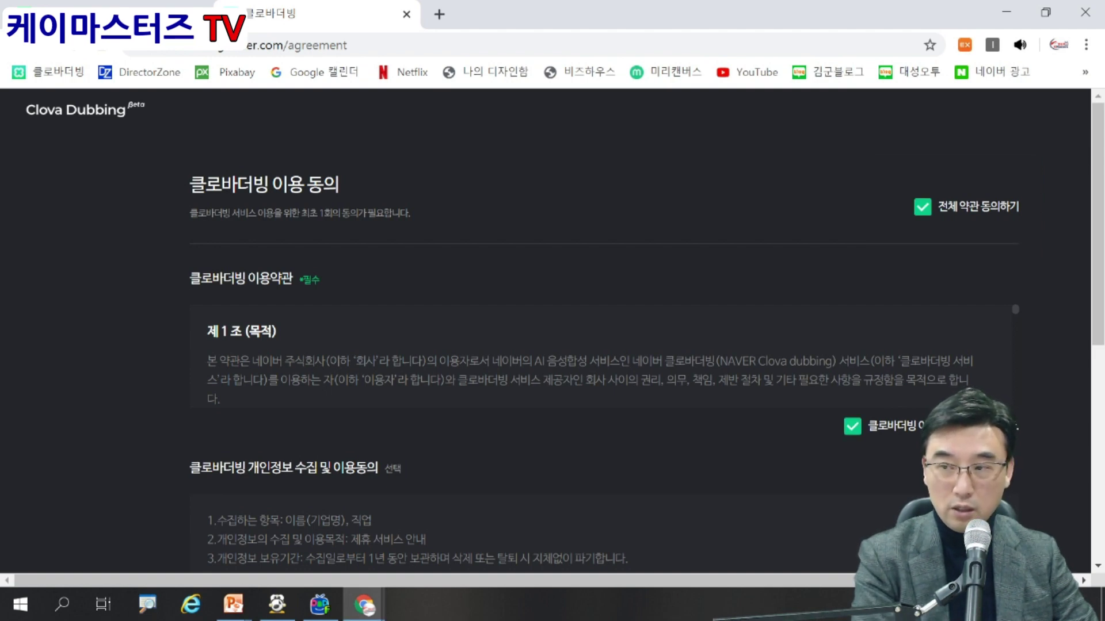
pyautogui.scroll(-5, 604, 331)
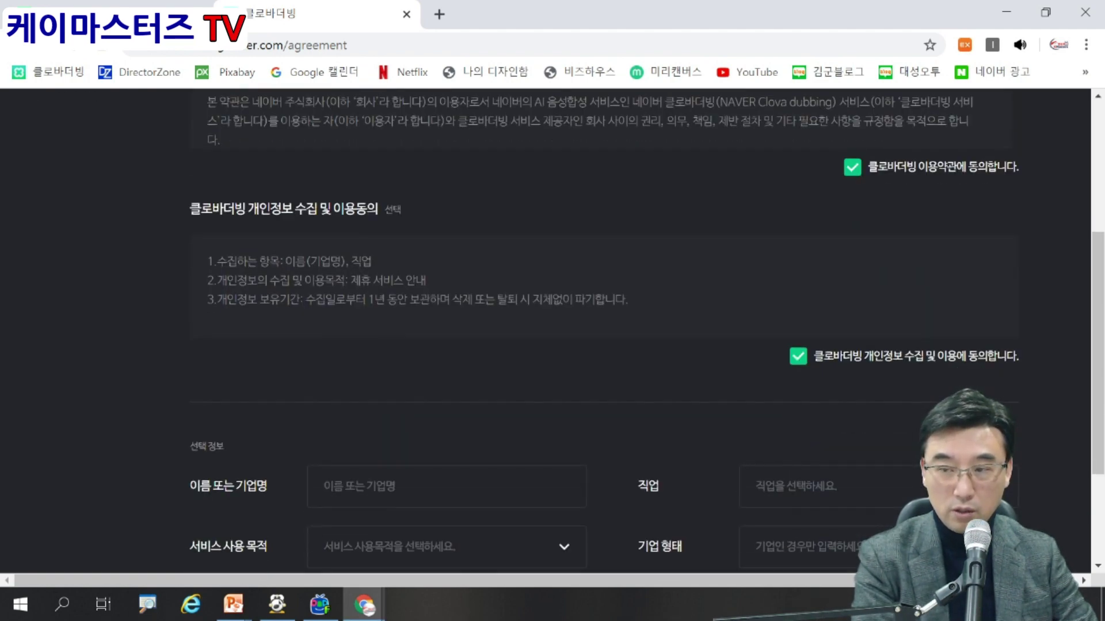
pyautogui.scroll(-3, 604, 330)
pyautogui.click(324, 317)
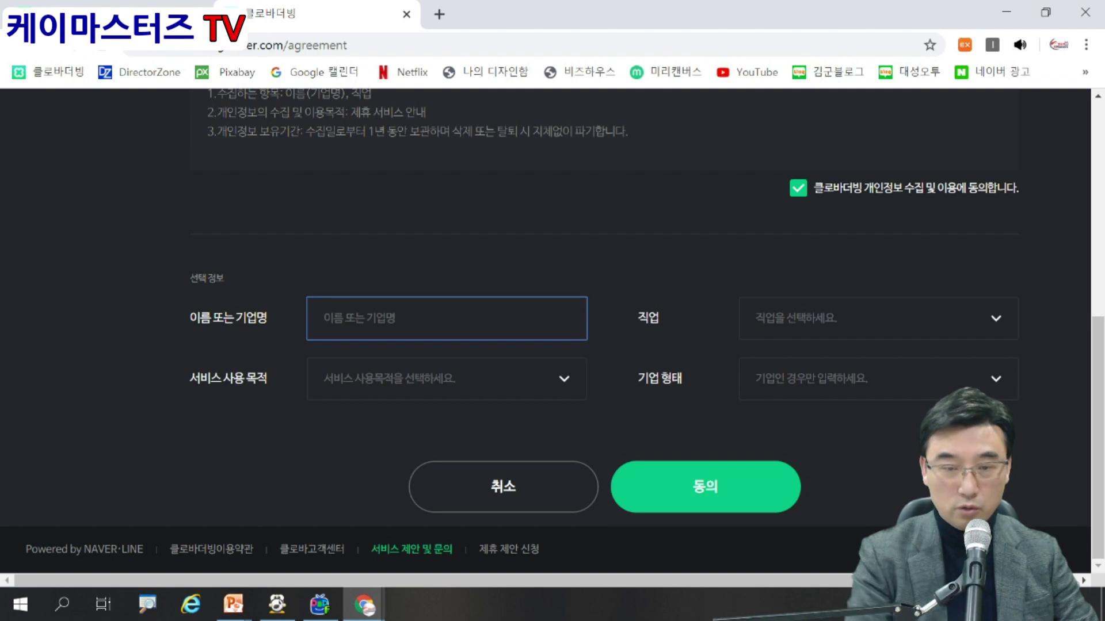
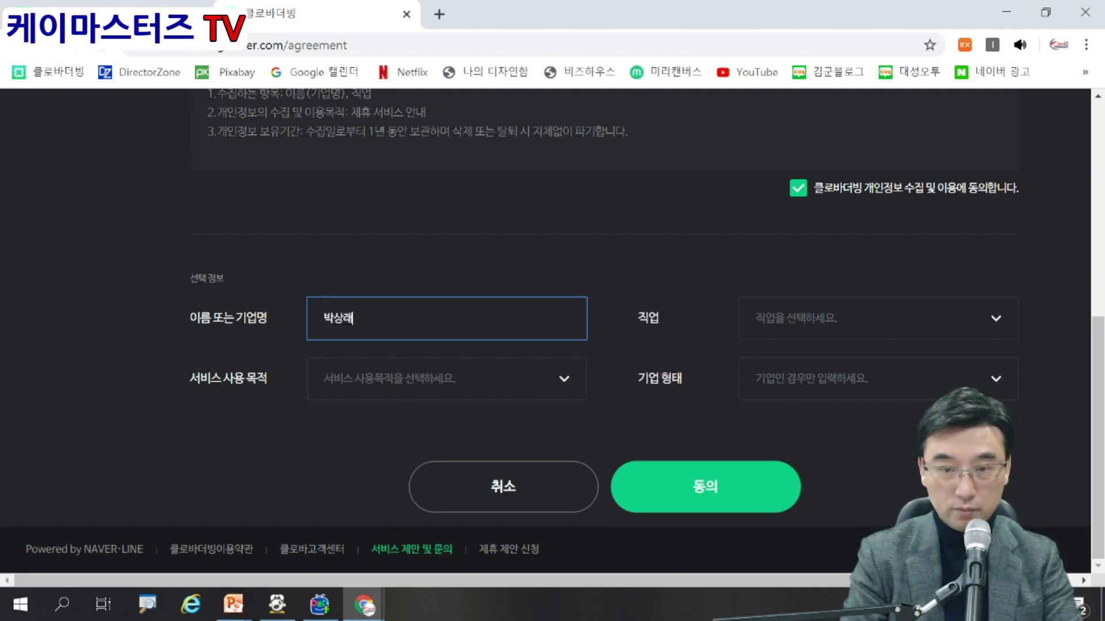
# Choose 기타 as the job and the YouTube channel video-editing purpose, then submit the consent.
pyautogui.click(801, 319)
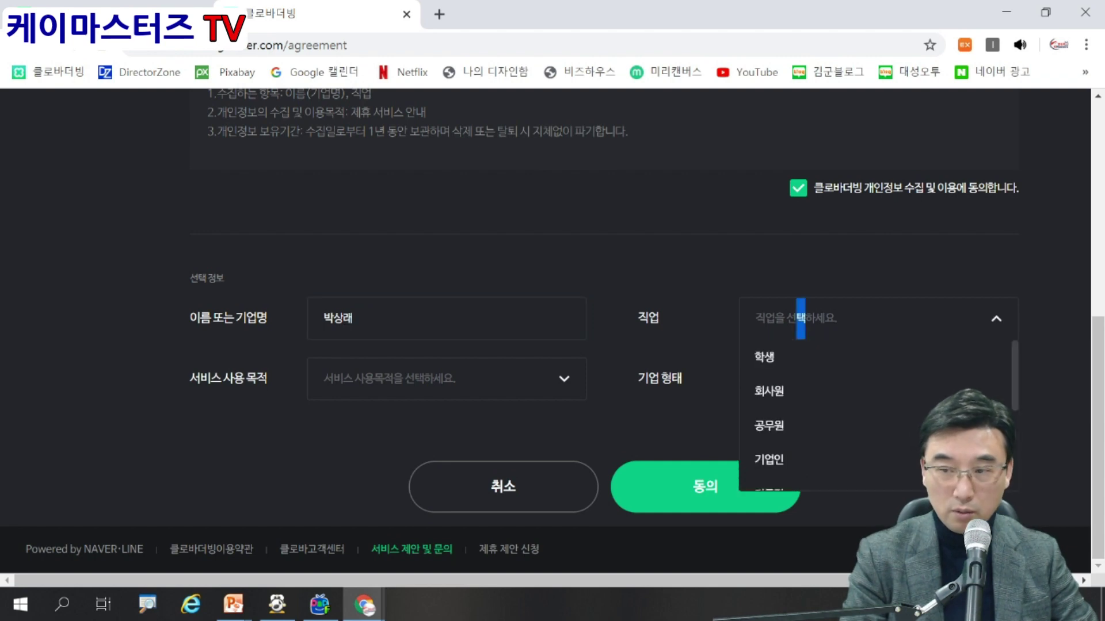
pyautogui.scroll(-3, 800, 318)
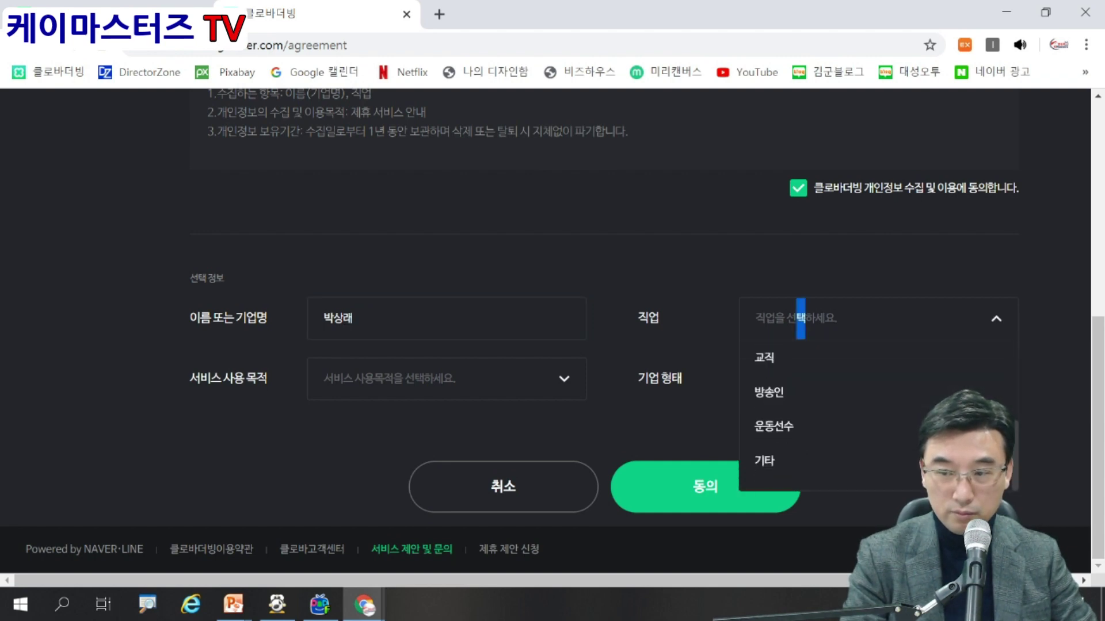
pyautogui.click(766, 461)
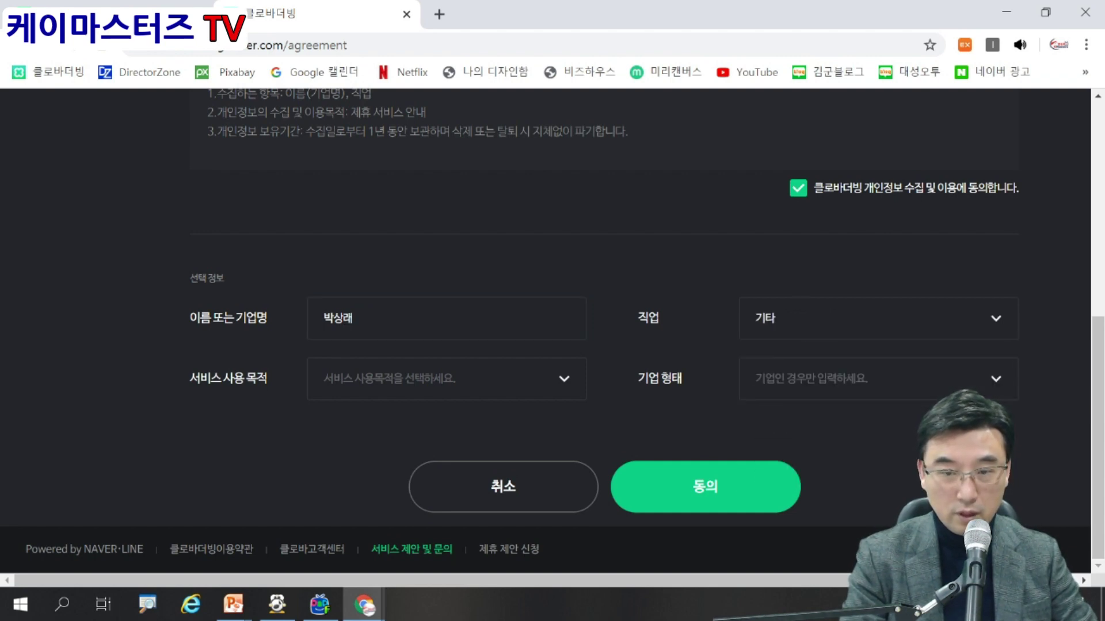
pyautogui.click(446, 379)
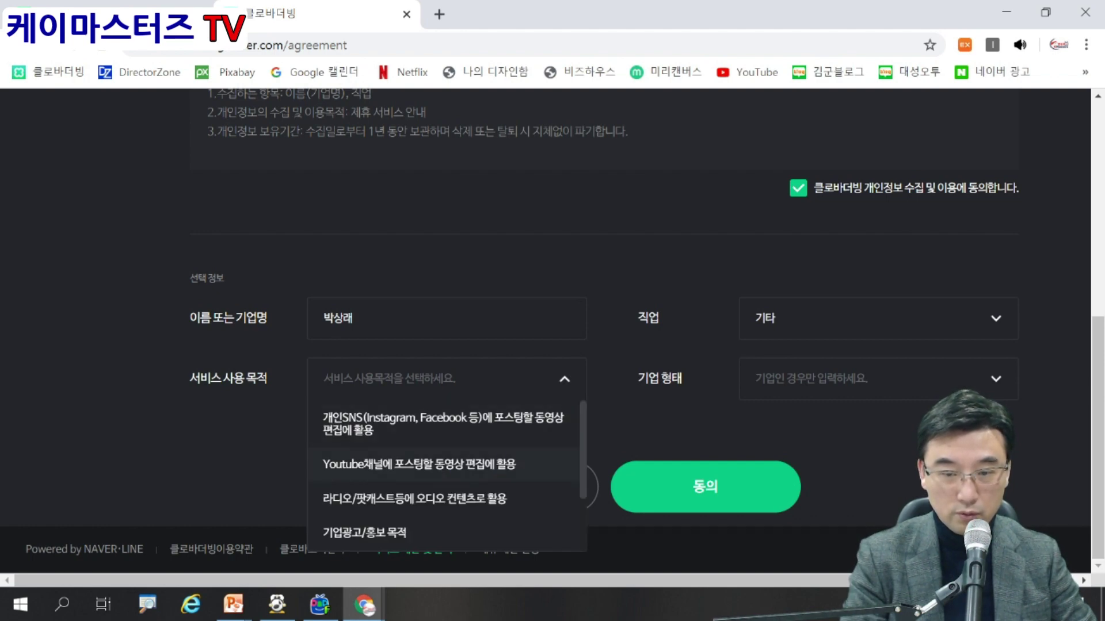
pyautogui.click(419, 463)
pyautogui.click(875, 379)
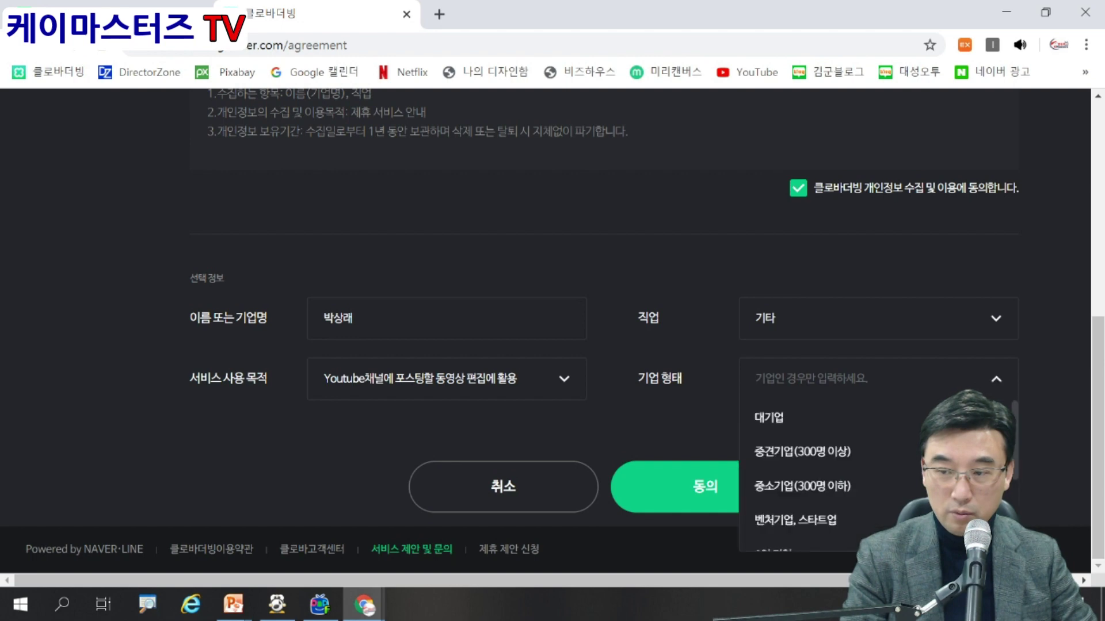
pyautogui.click(875, 379)
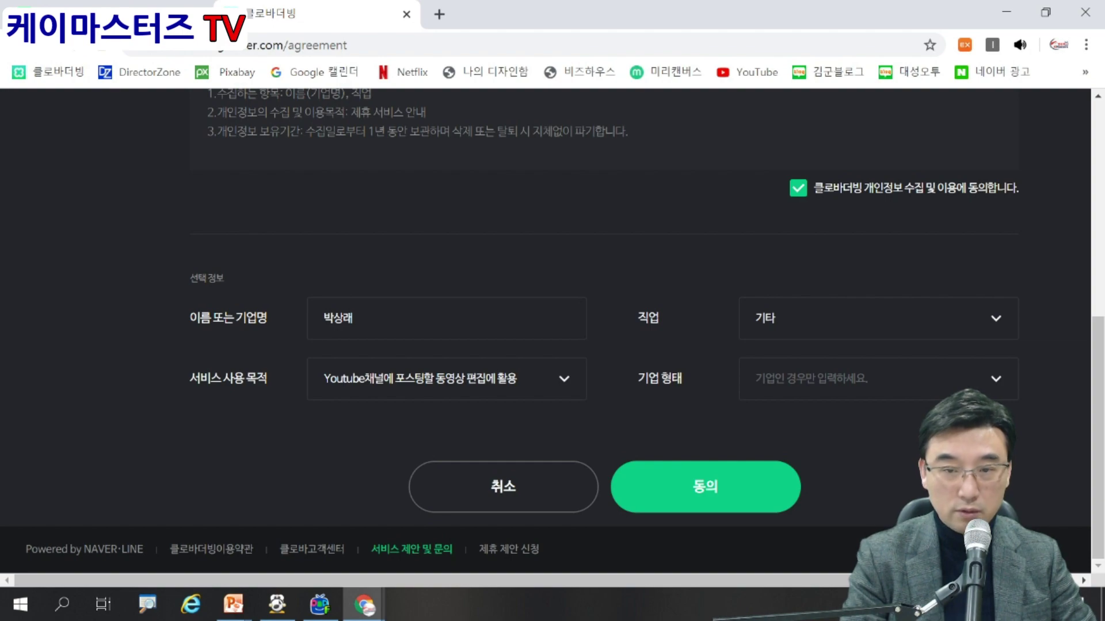
pyautogui.click(705, 487)
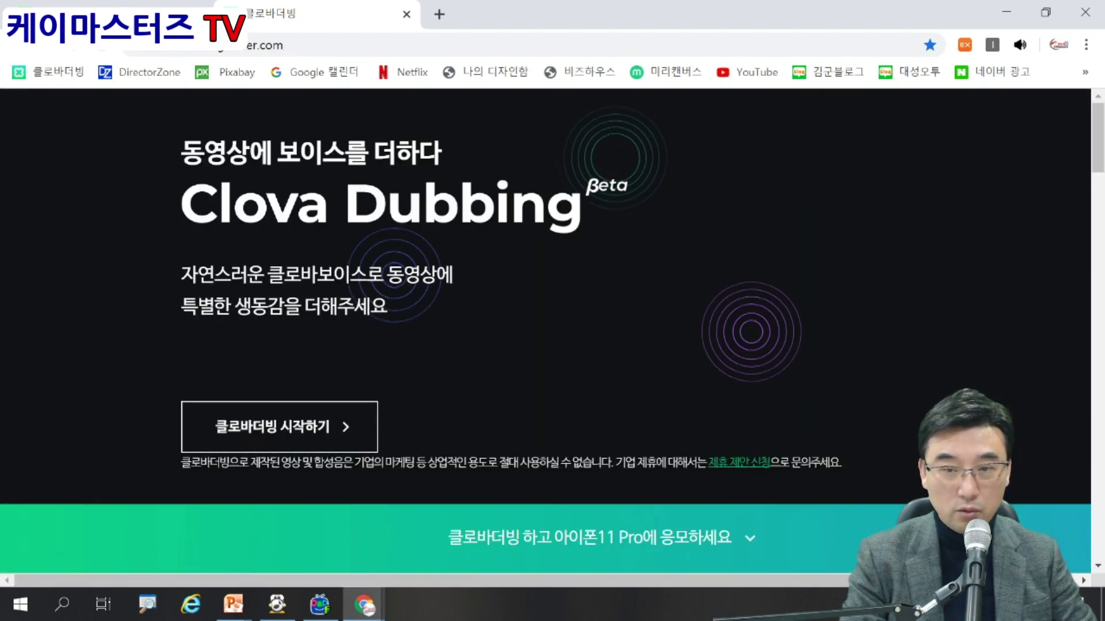
# From My projects, start a new project named 더빙연습 and open it in the editor.
pyautogui.scroll(-5, 546, 331)
pyautogui.scroll(-5, 545, 331)
pyautogui.scroll(10, 545, 332)
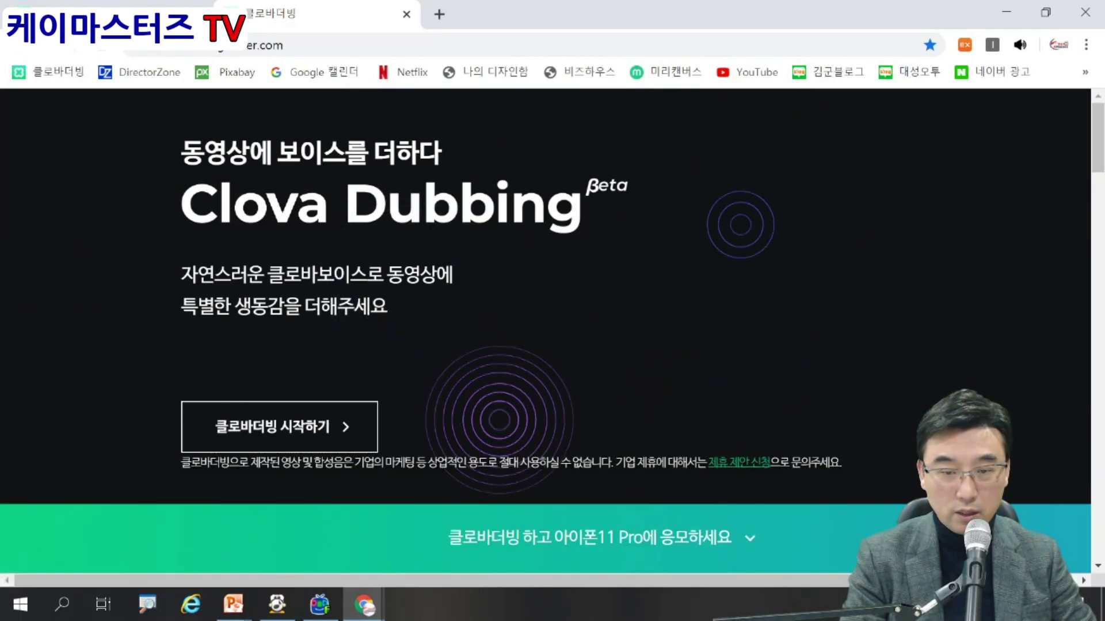
pyautogui.click(279, 427)
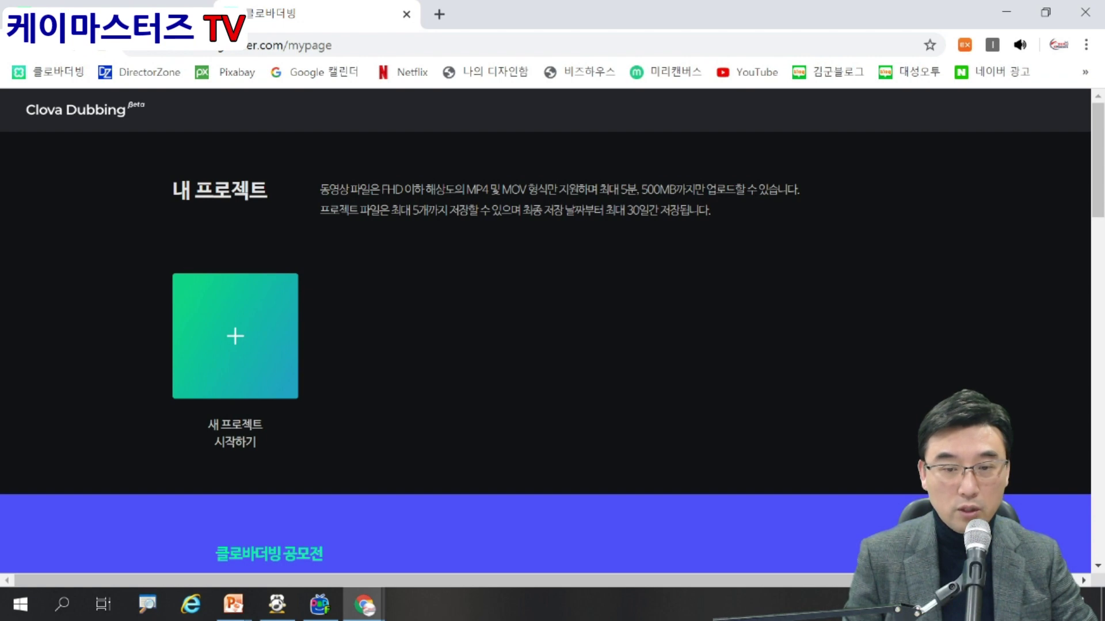
pyautogui.click(235, 336)
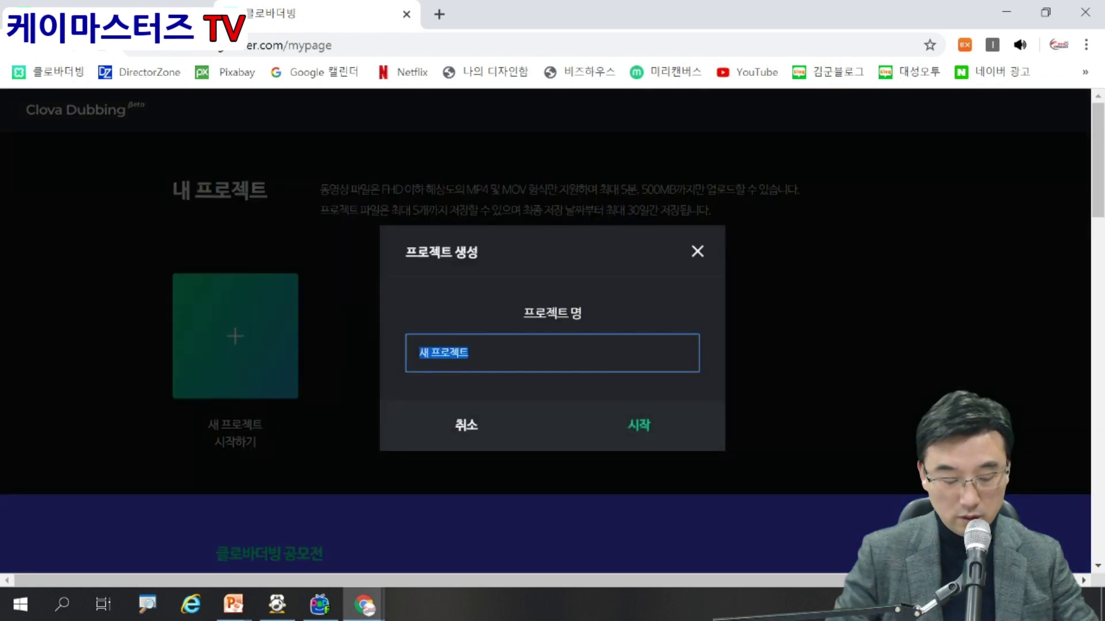
pyautogui.write('ㅋ')
pyautogui.press('BackSpace')
pyautogui.write('더빙연습')
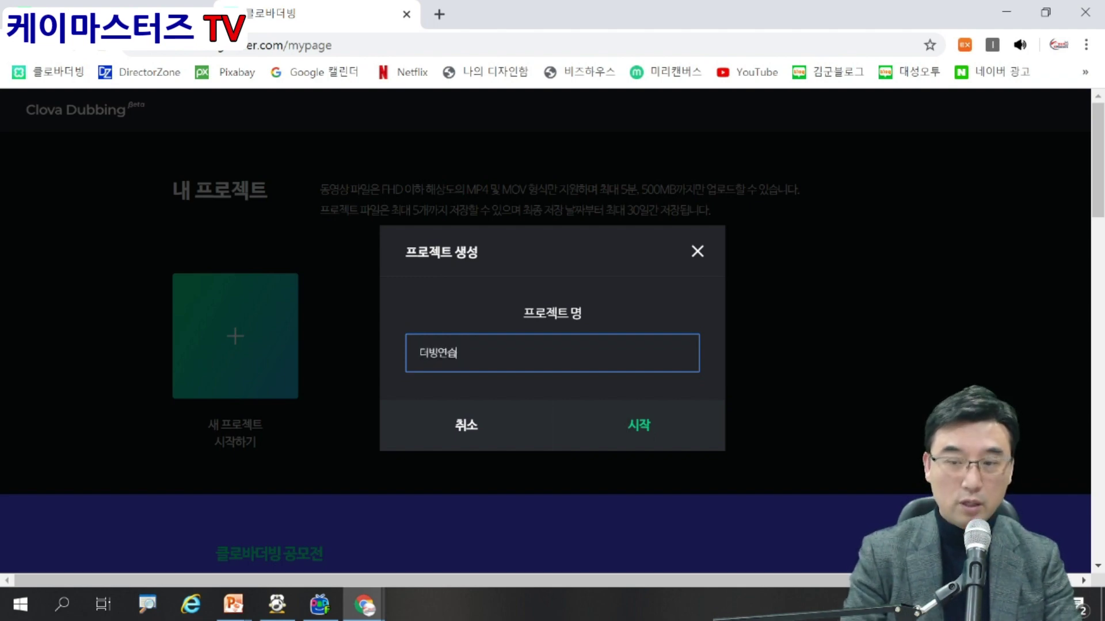
pyautogui.click(639, 426)
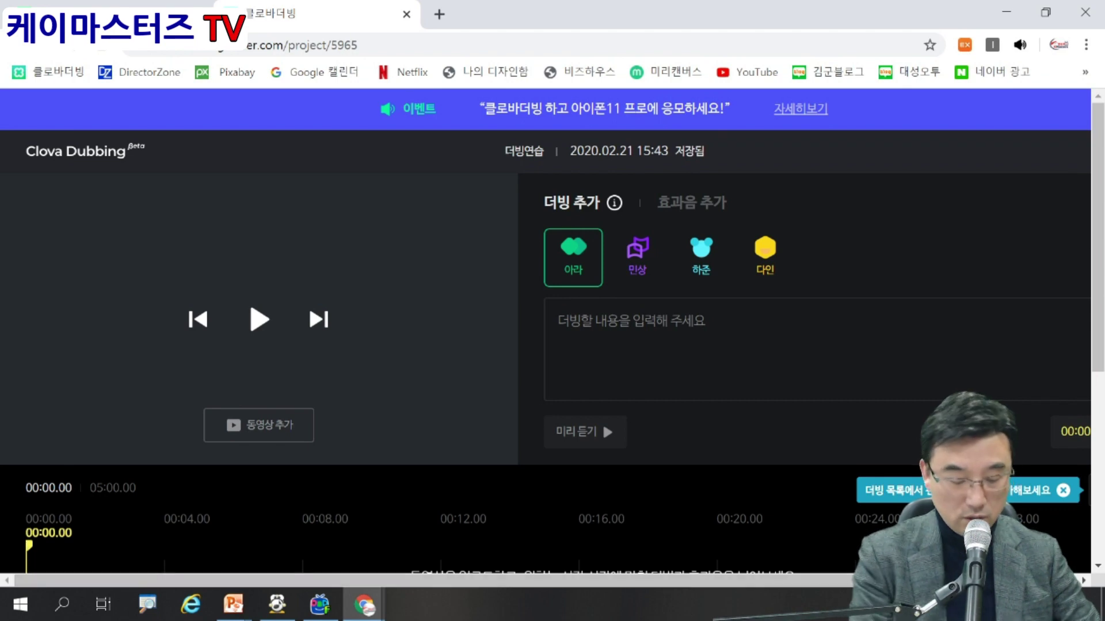
pyautogui.hotkey('ctrl', '-')
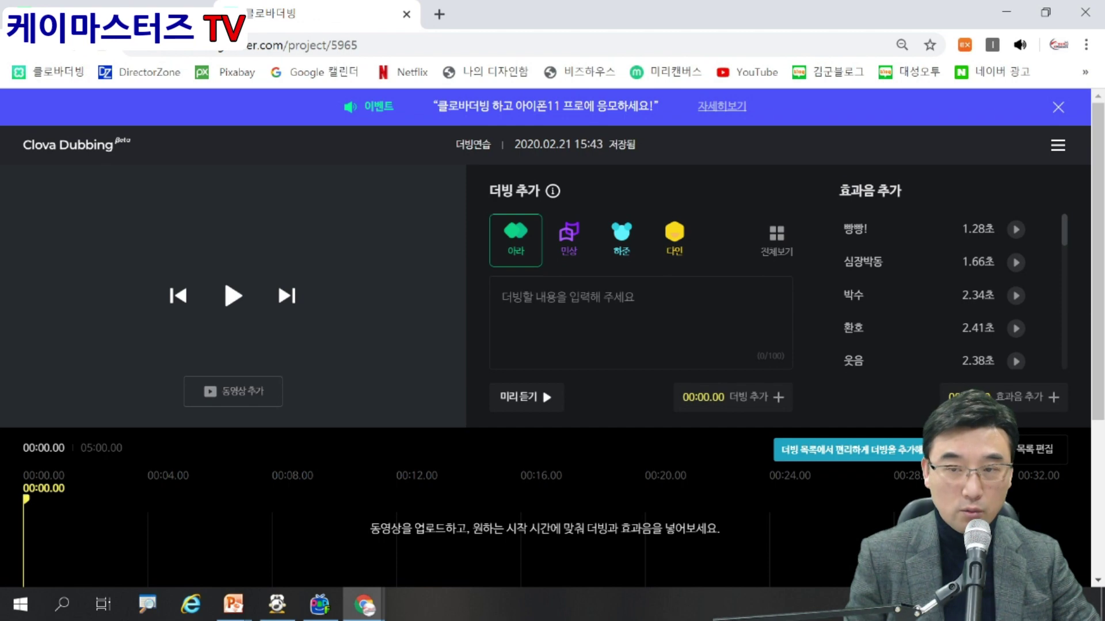
# Enter the dubbing line '안녕해세요 반가워요' in the text box.
pyautogui.click(524, 398)
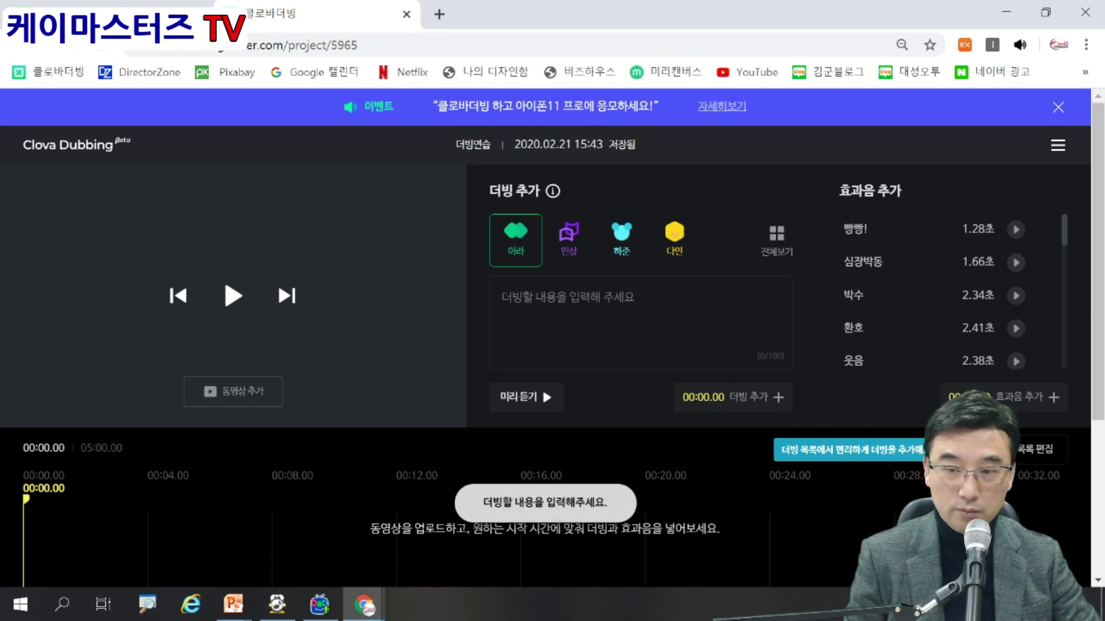
pyautogui.click(576, 316)
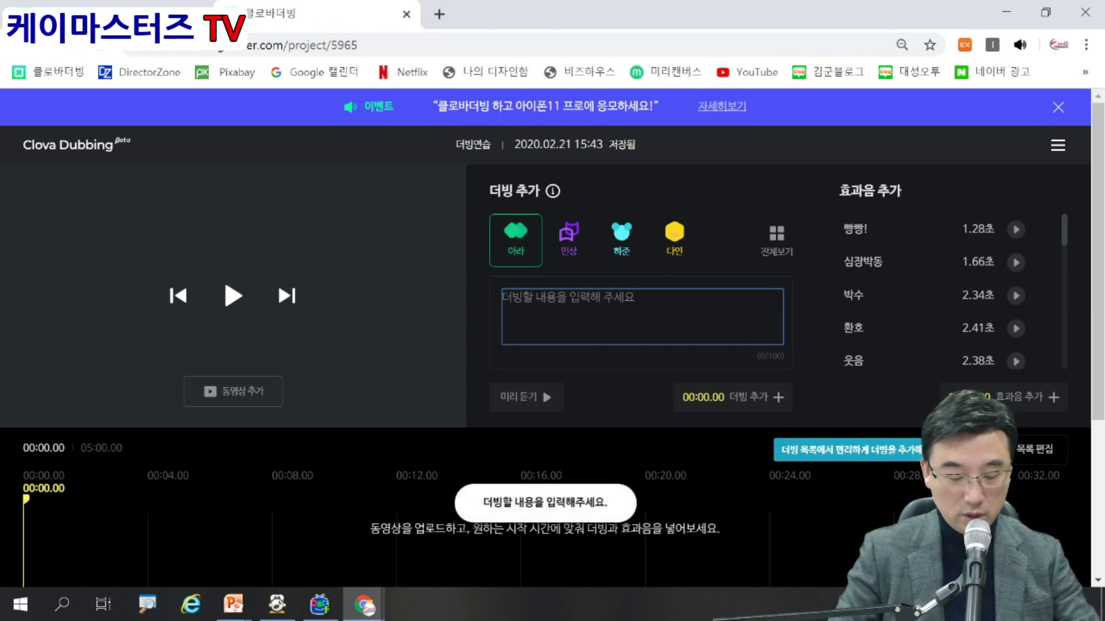
pyautogui.write('안녕해')
pyautogui.write('세요 반가워요')
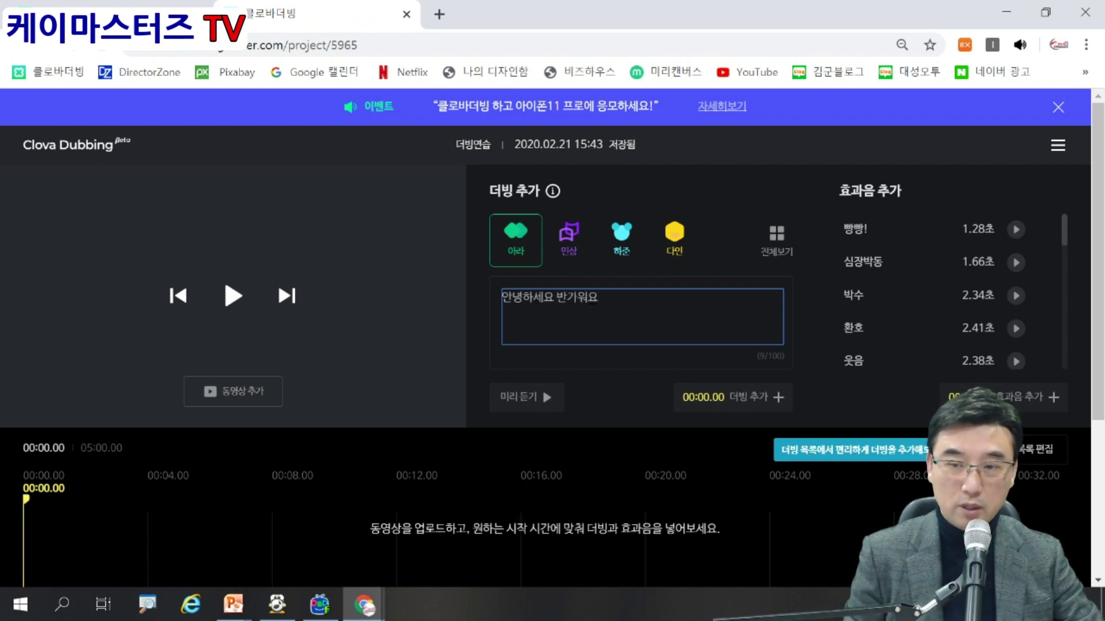
pyautogui.click(526, 398)
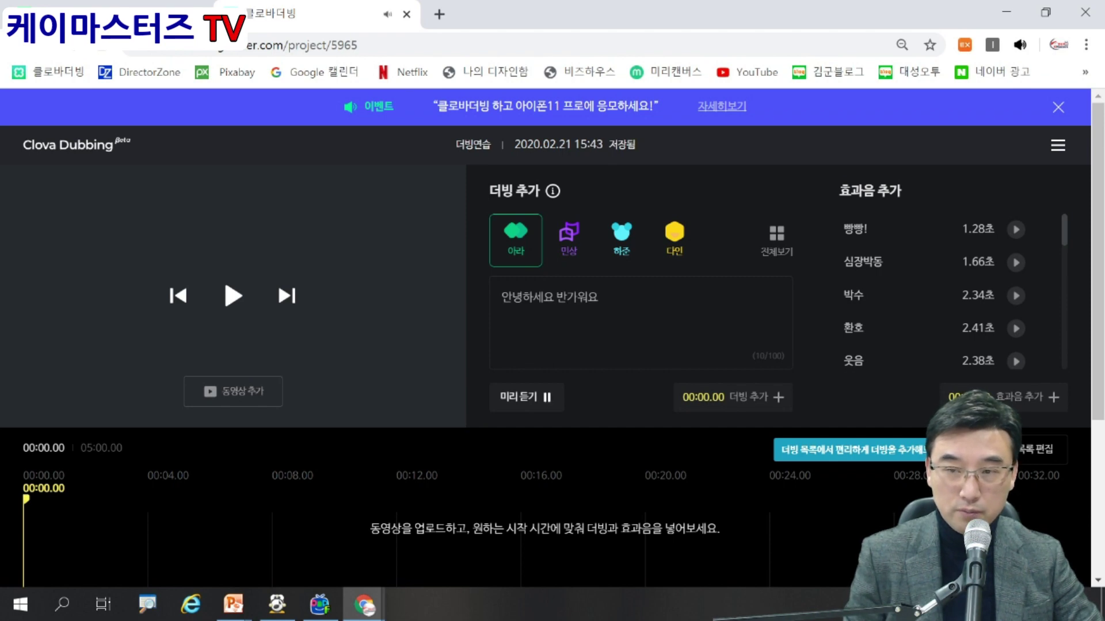
# Audition the line in the 민상, 하준 and 다인 voices, ending on 다인.
pyautogui.click(568, 240)
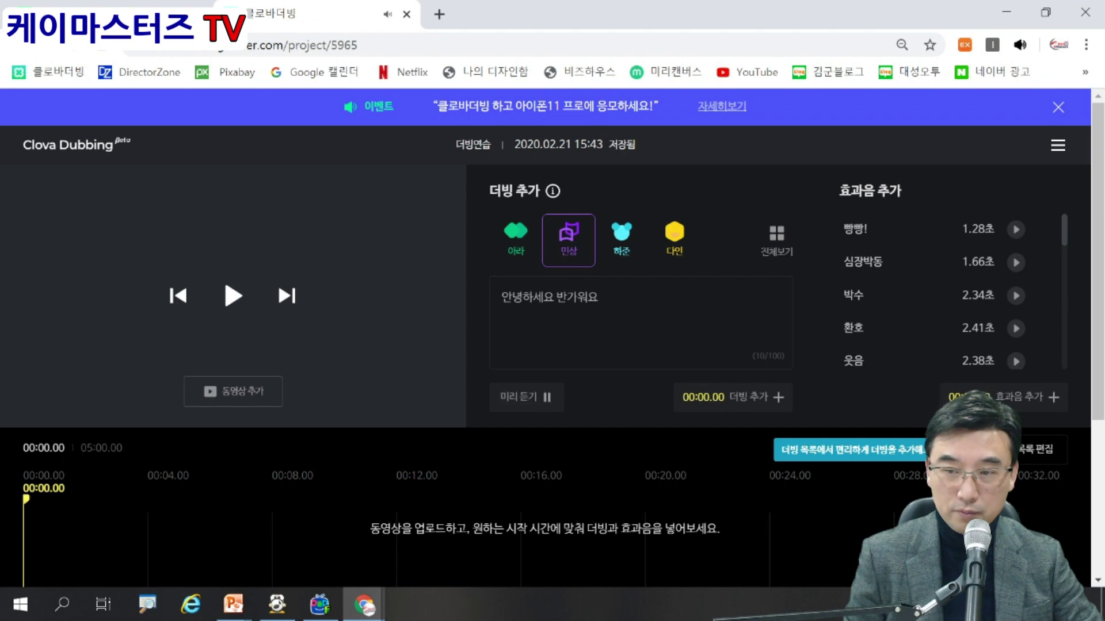
pyautogui.click(622, 240)
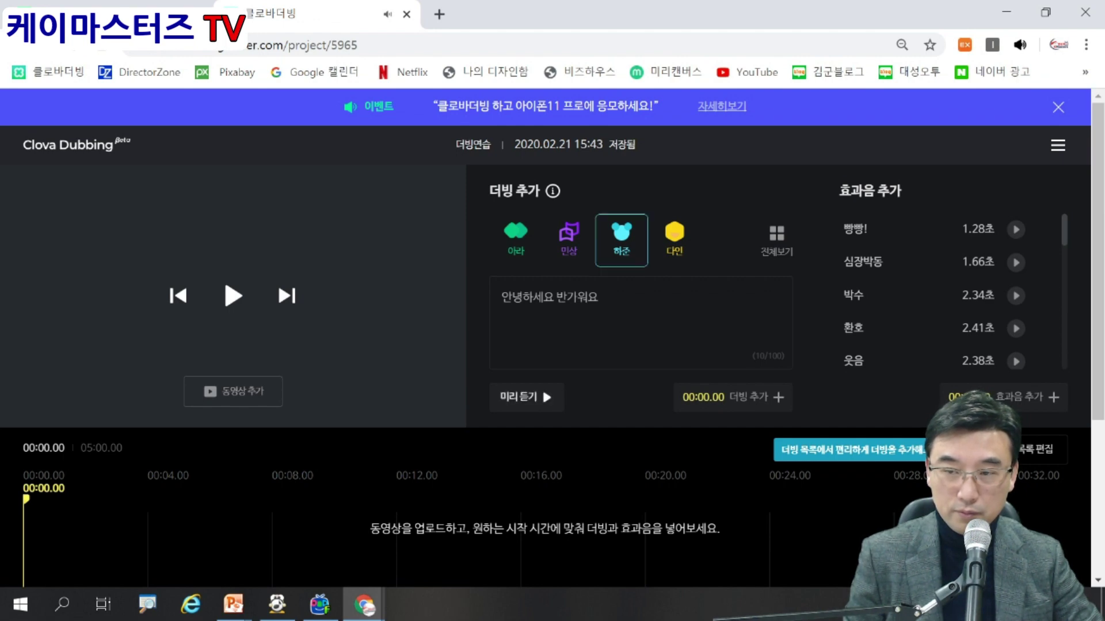
pyautogui.click(688, 253)
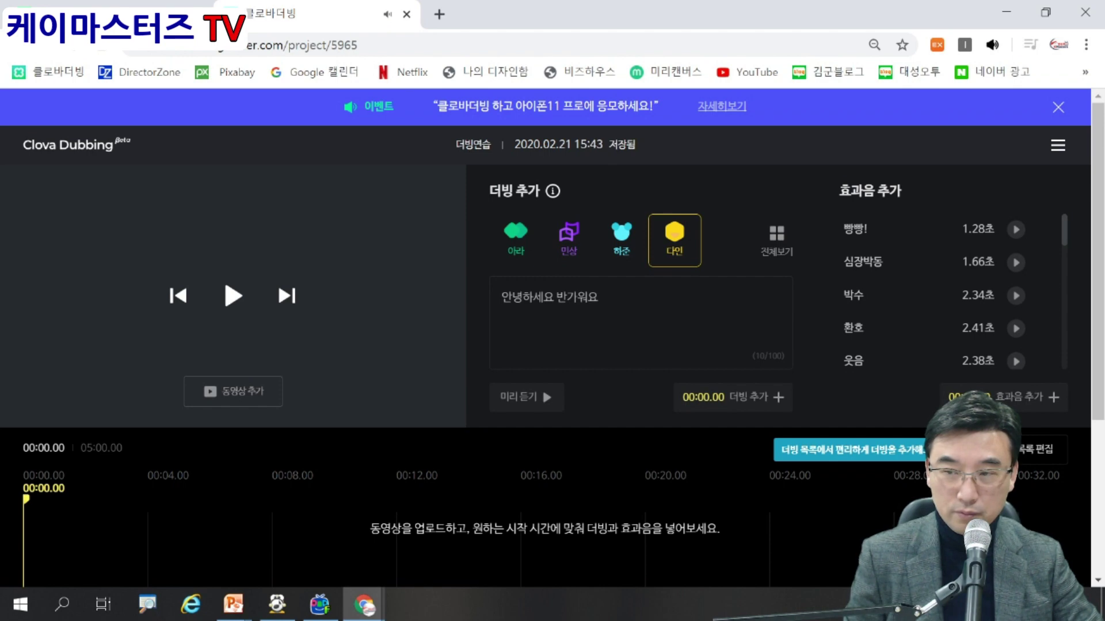
pyautogui.click(526, 397)
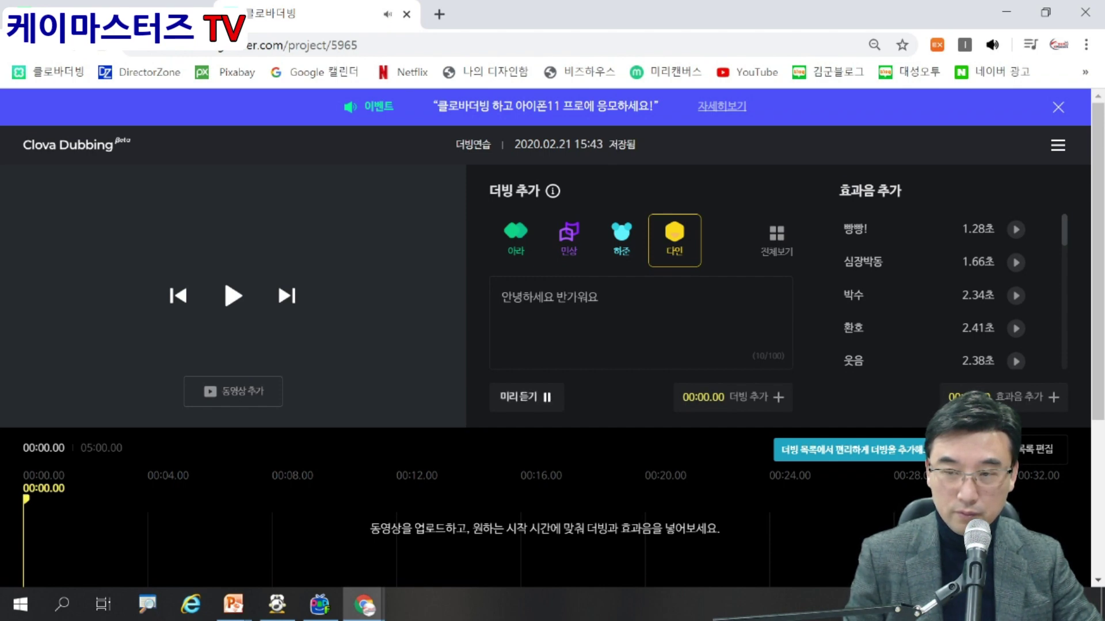
pyautogui.click(637, 310)
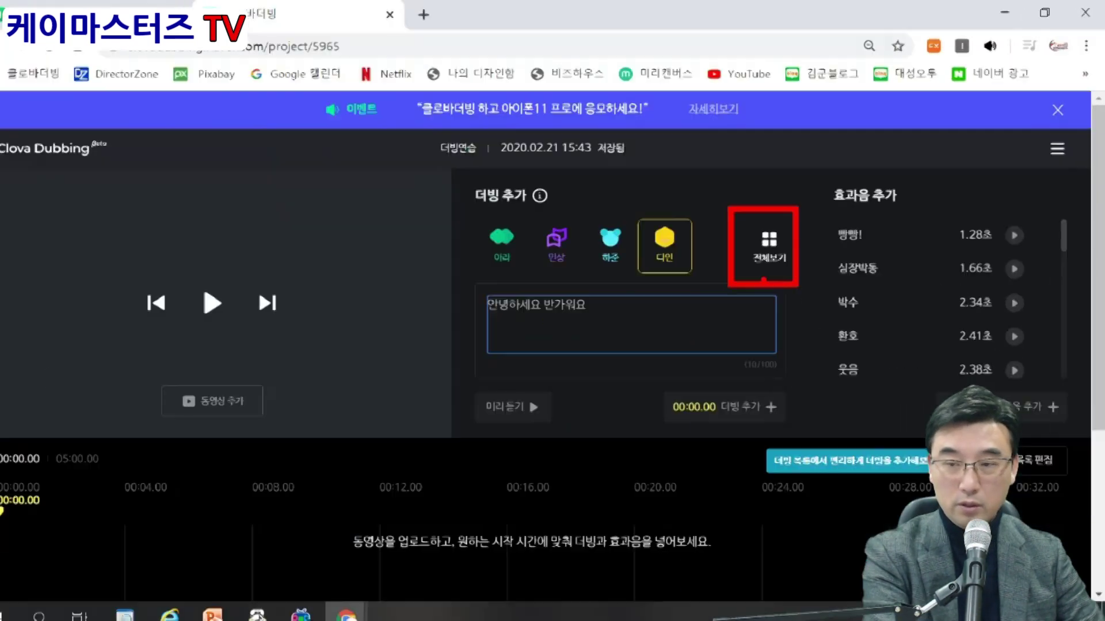
pyautogui.click(770, 247)
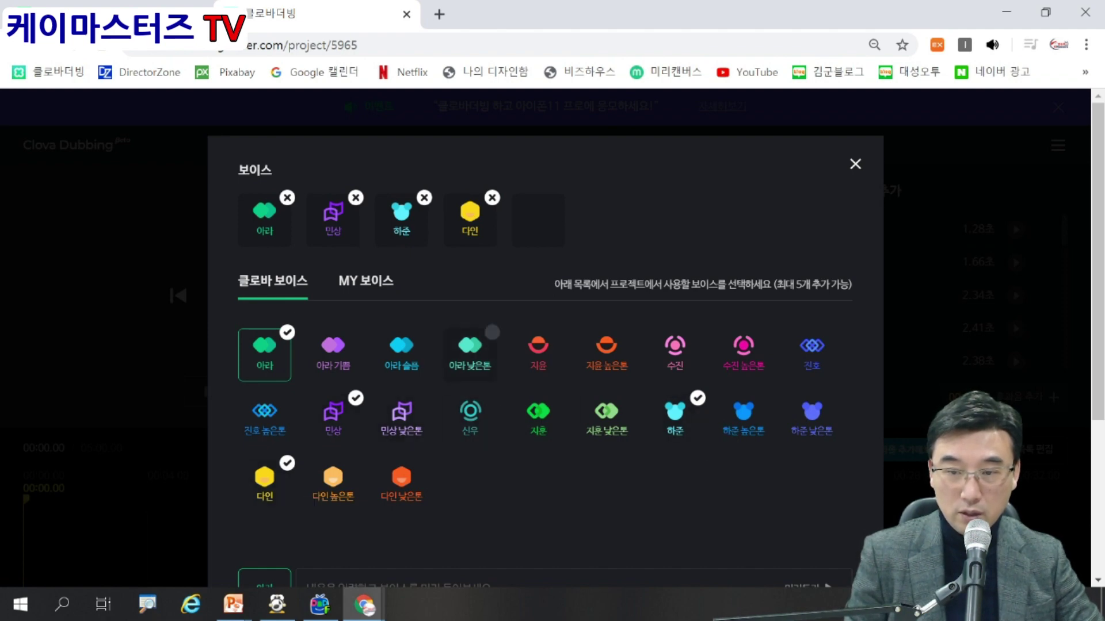
# Swap 아라 낮은톤 for 신우 as the fifth project voice.
pyautogui.click(469, 348)
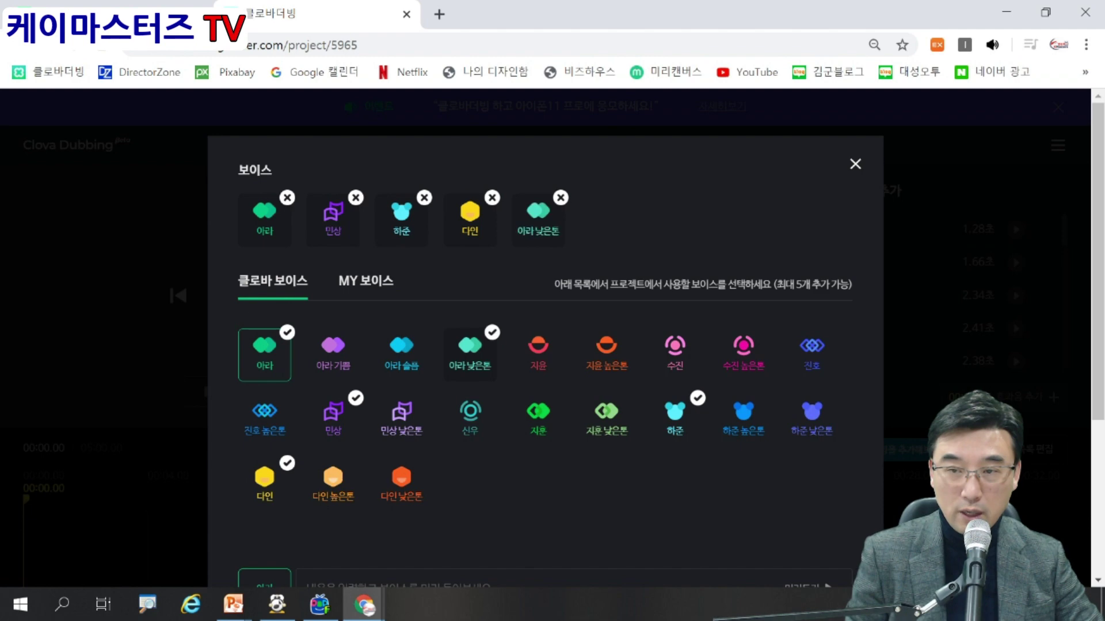
pyautogui.click(538, 348)
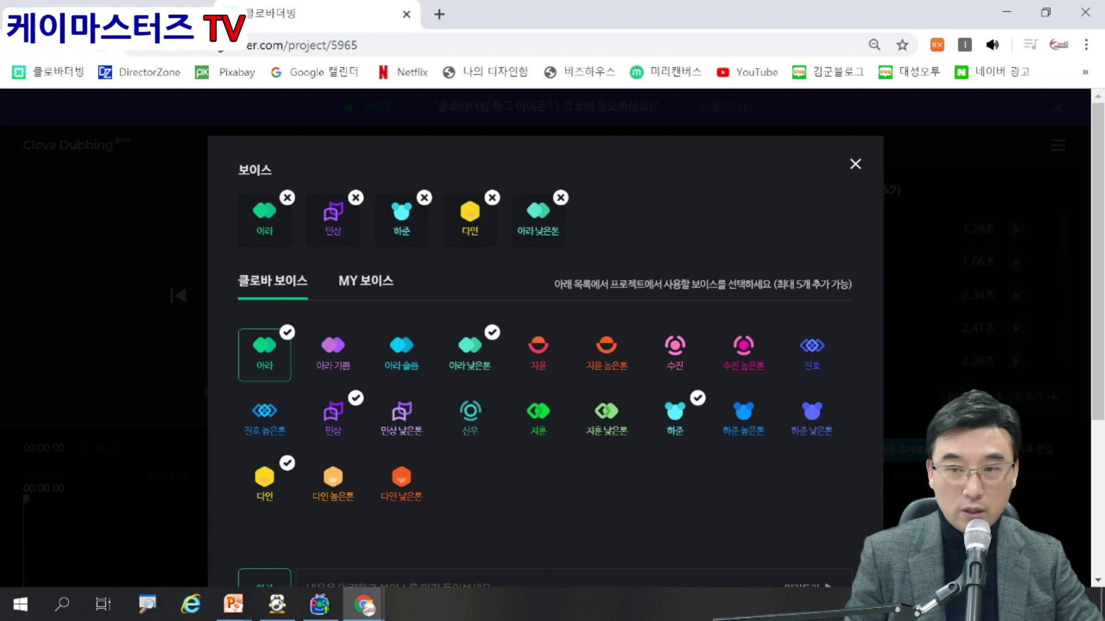
pyautogui.click(560, 198)
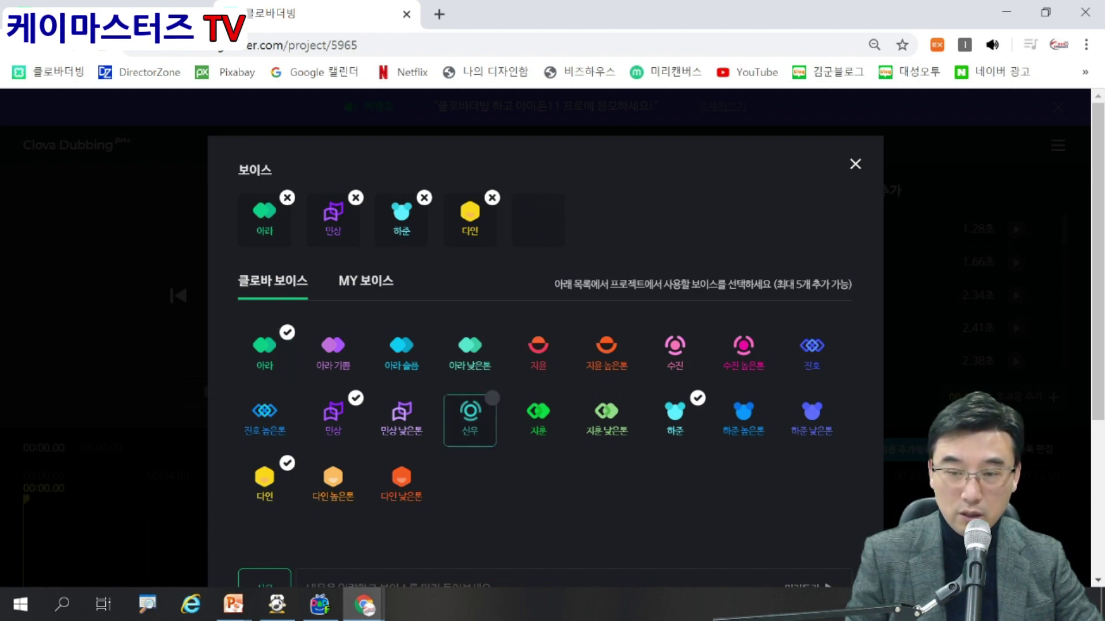
pyautogui.click(471, 417)
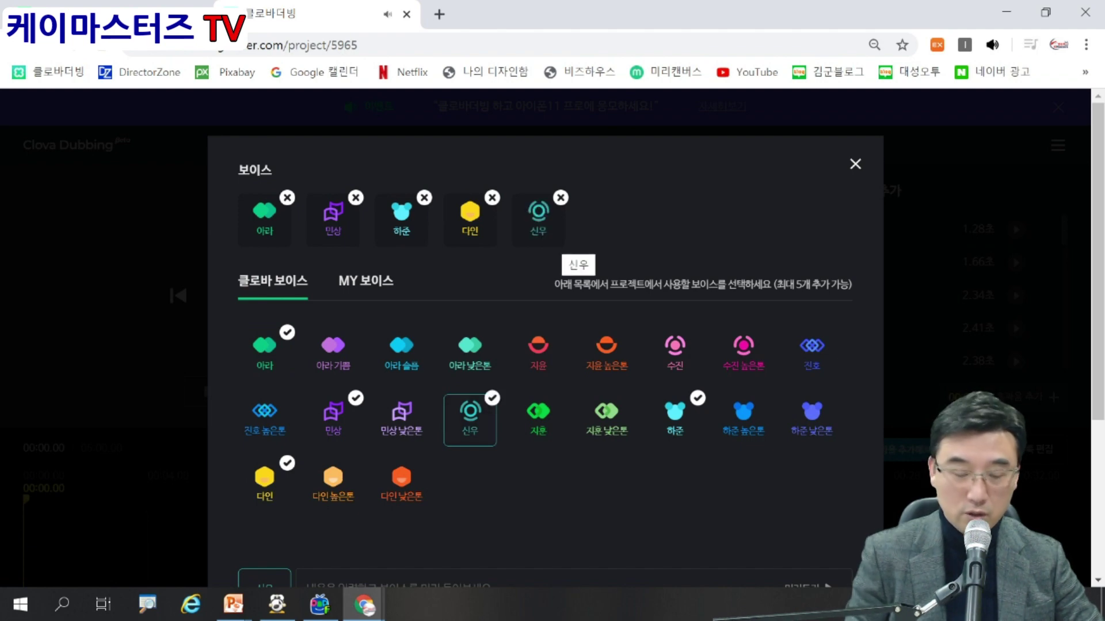
# Bring up the custom voice creation form from the MY 보이스 list.
pyautogui.moveTo(760, 257); pyautogui.dragTo(866, 299)
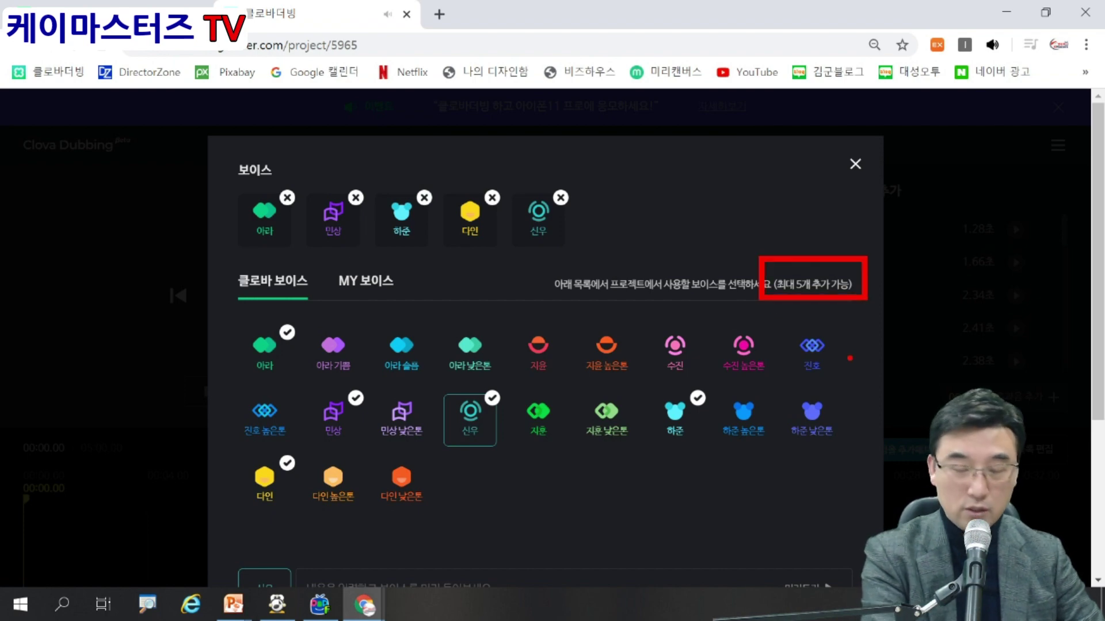
pyautogui.press('Escape')
pyautogui.click(366, 280)
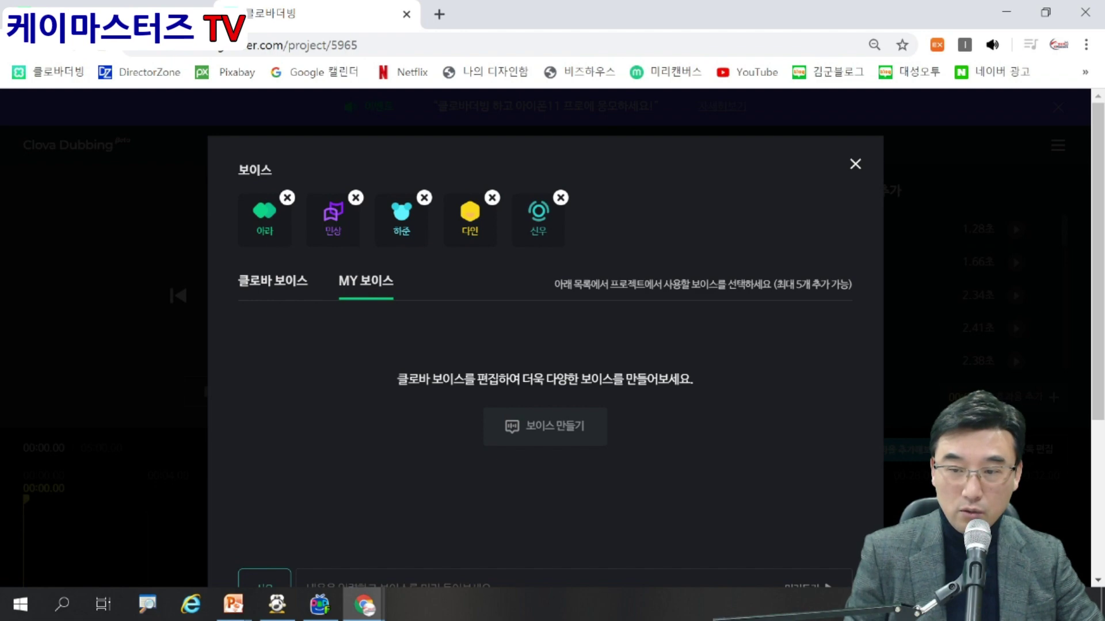
pyautogui.click(545, 426)
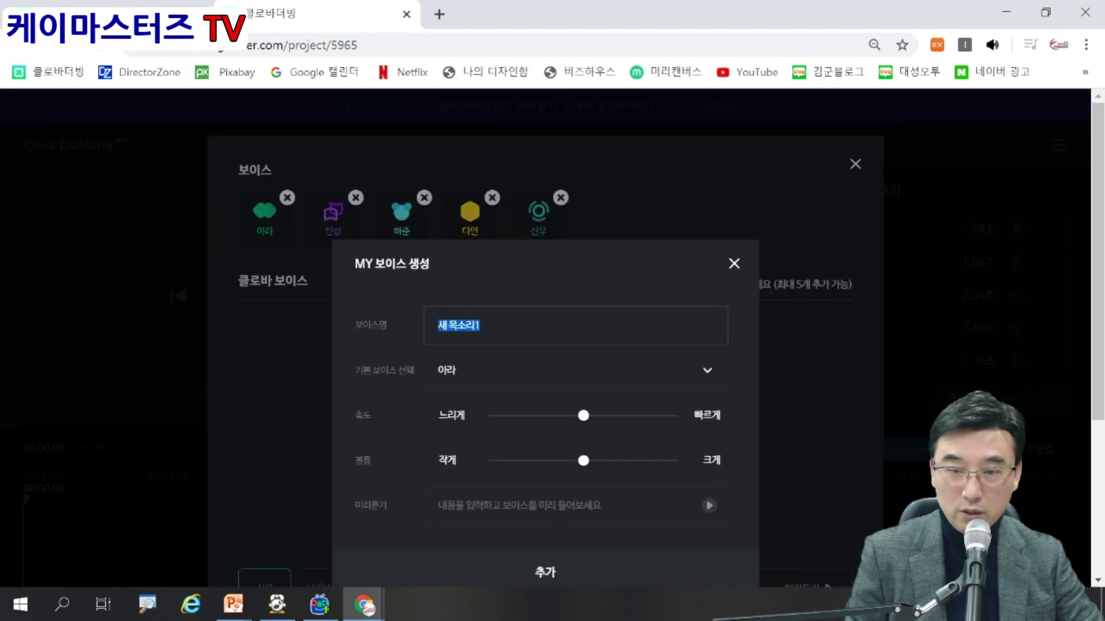
# Replace the default voice name with a custom name and keep 아라 as the base voice.
pyautogui.click(480, 326)
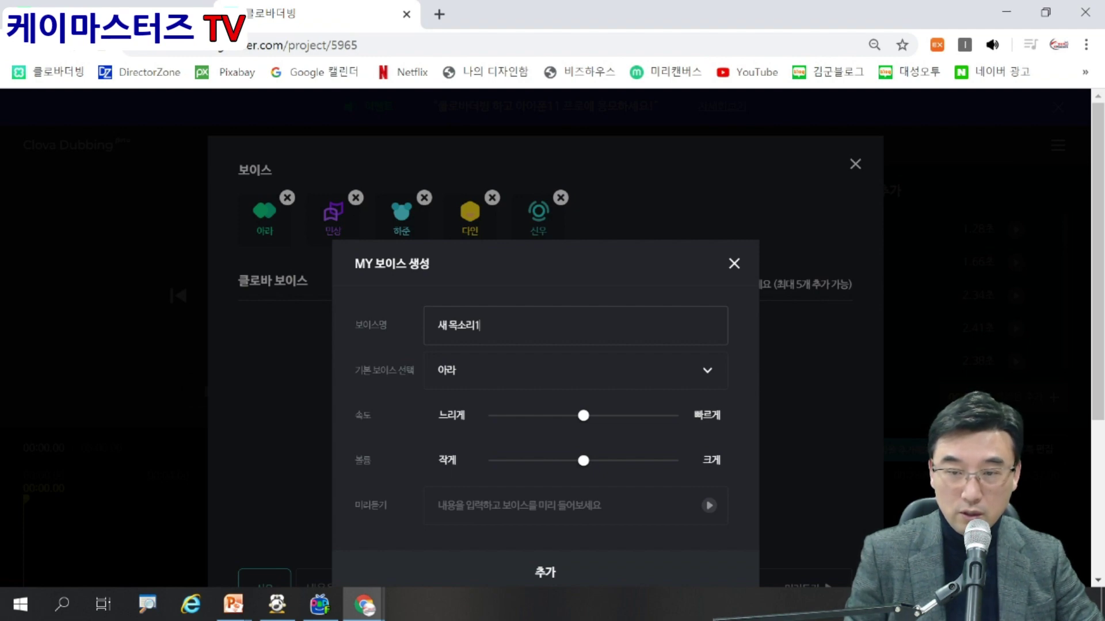
pyautogui.hotkey('ctrl', 'a')
pyautogui.write('박원장스타일')
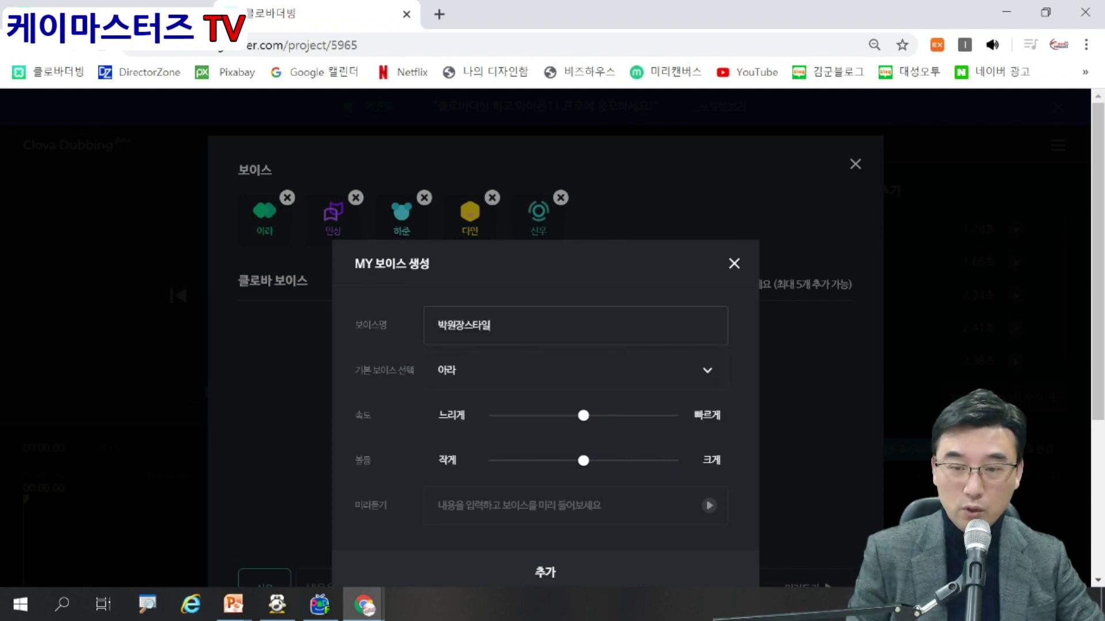
pyautogui.click(575, 370)
pyautogui.click(575, 405)
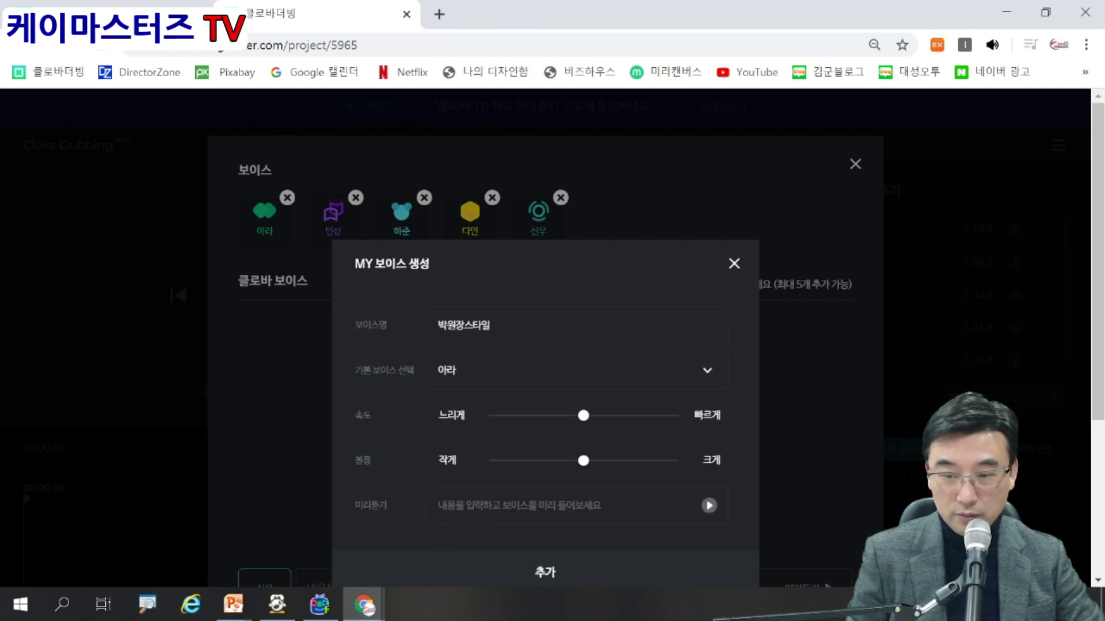
# Play a preview of the voice with the text '반가워요 자주봐요'.
pyautogui.click(438, 505)
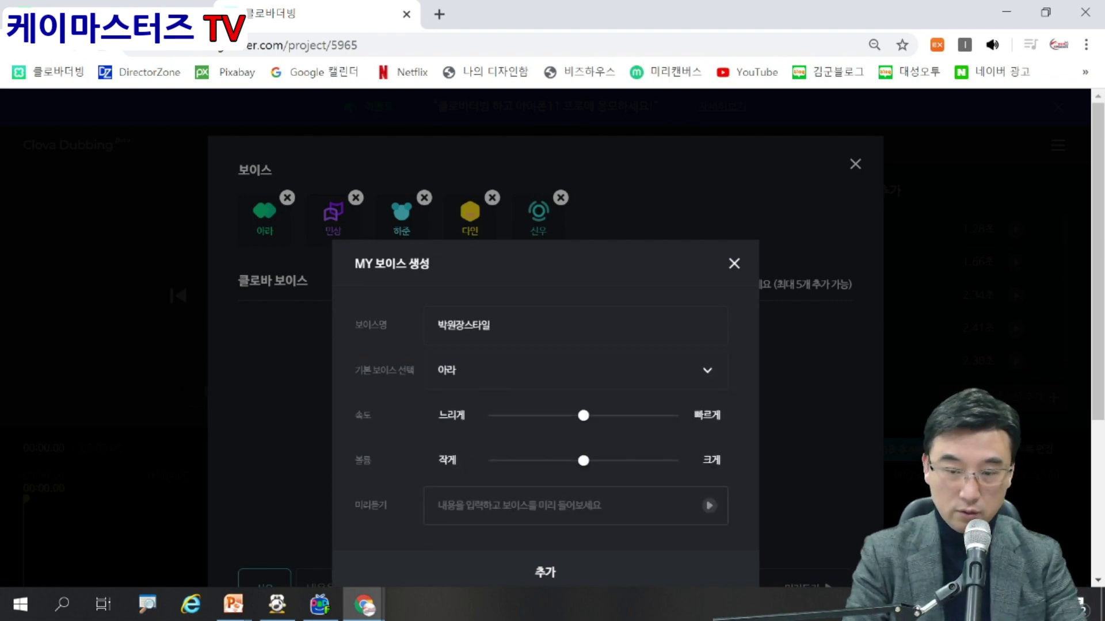
pyautogui.write('반가워요')
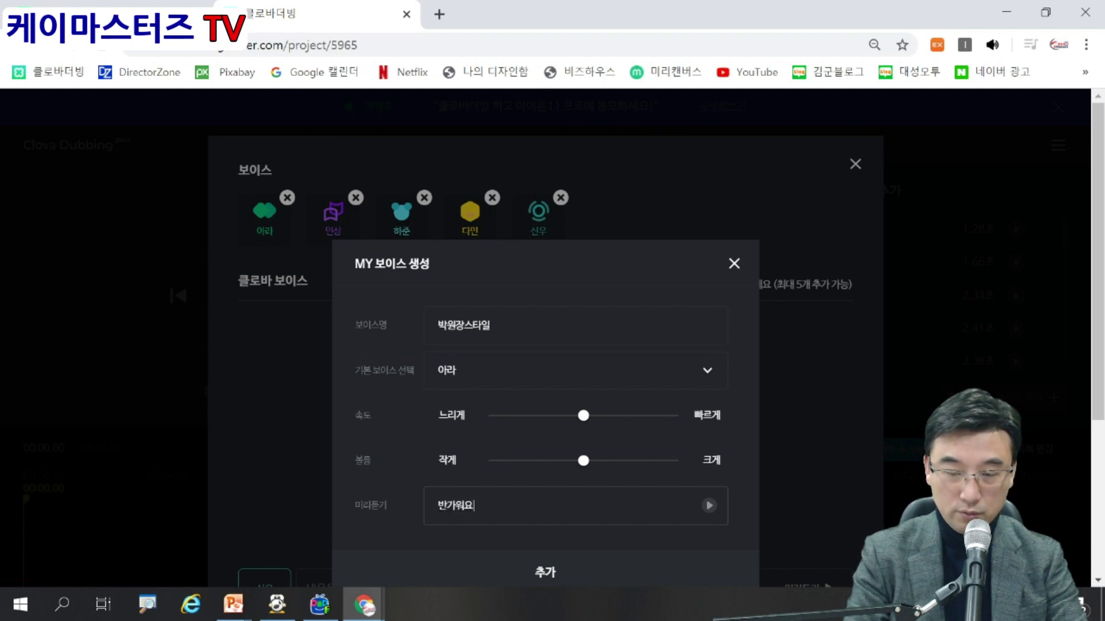
pyautogui.write(' 자주봐요')
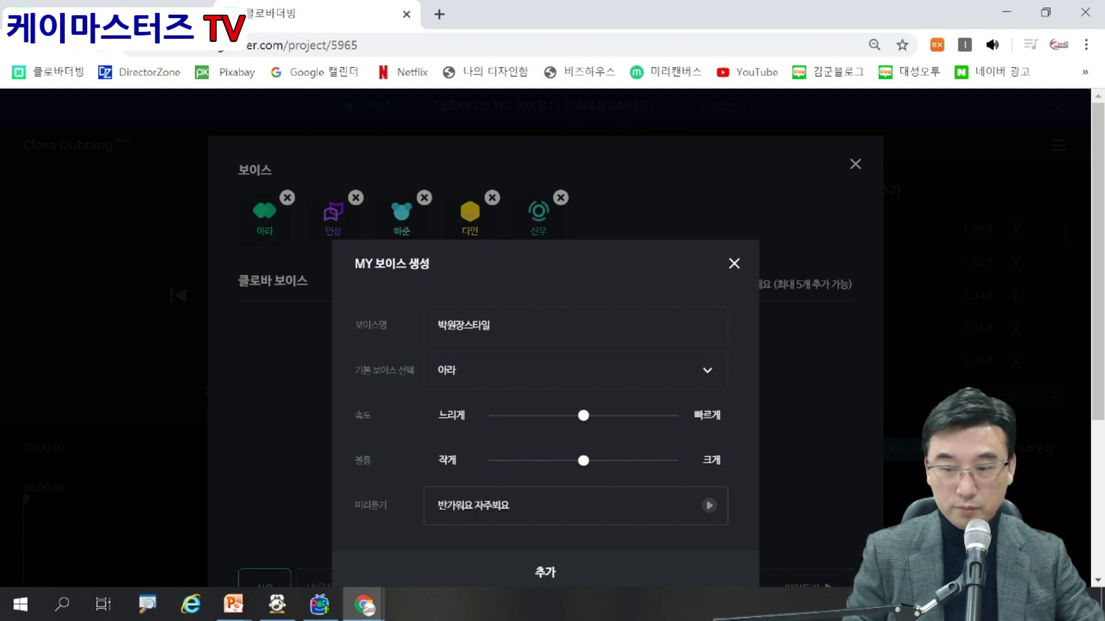
pyautogui.click(709, 505)
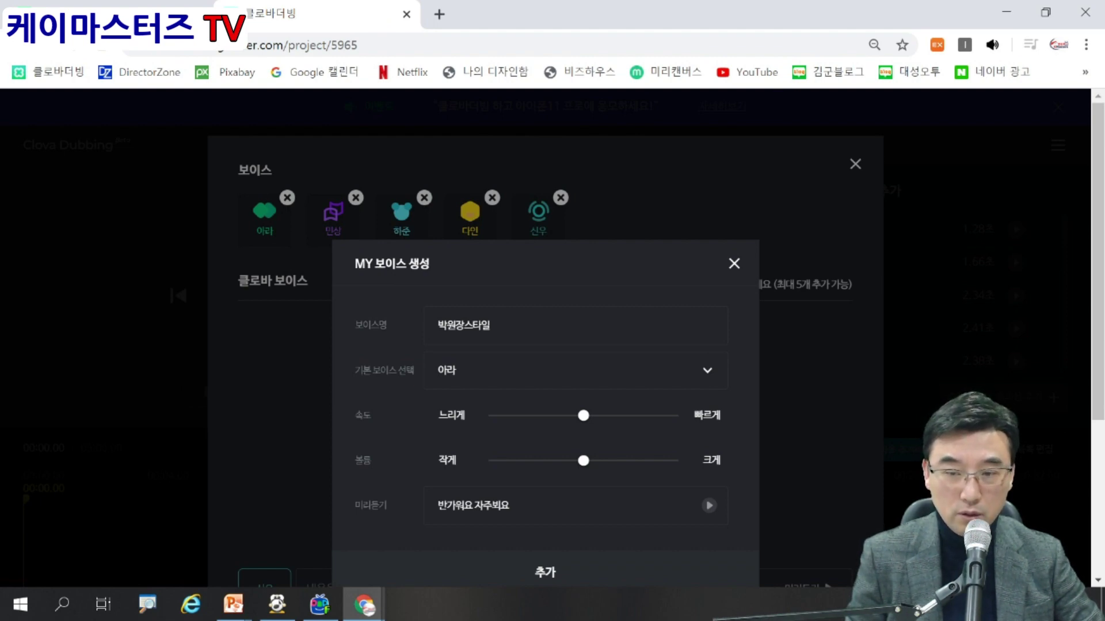
# Set the custom voice slightly slower and louder, preview it, and add it to MY 보이스.
pyautogui.moveTo(584, 416); pyautogui.dragTo(564, 415)
pyautogui.moveTo(583, 460); pyautogui.dragTo(603, 460)
pyautogui.click(709, 506)
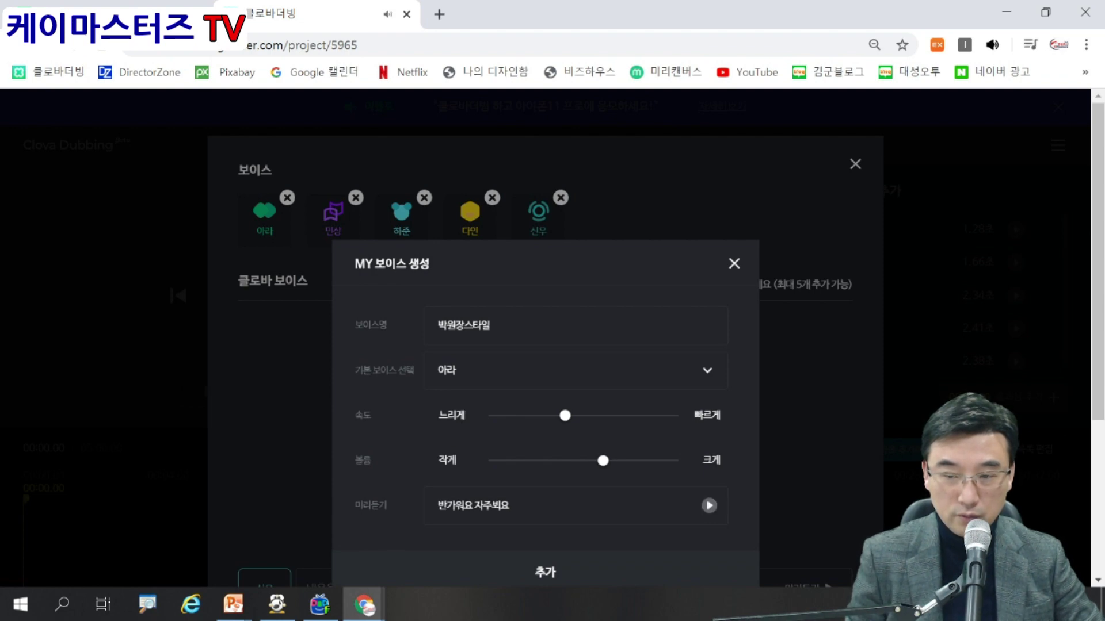
pyautogui.moveTo(565, 416); pyautogui.dragTo(509, 416)
pyautogui.click(709, 506)
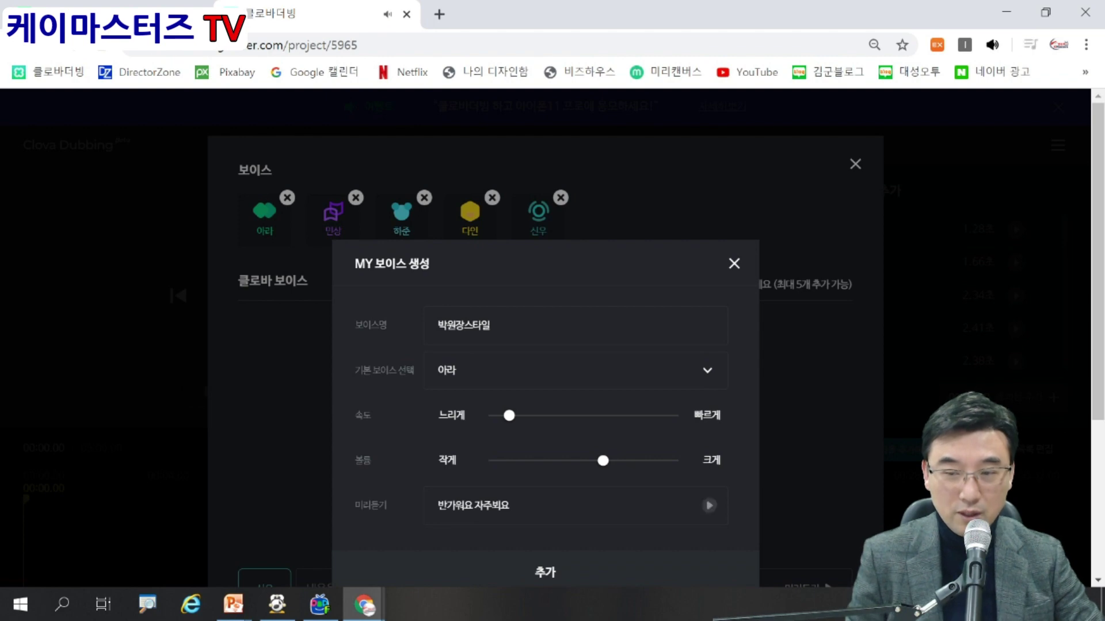
pyautogui.moveTo(509, 416); pyautogui.dragTo(568, 416)
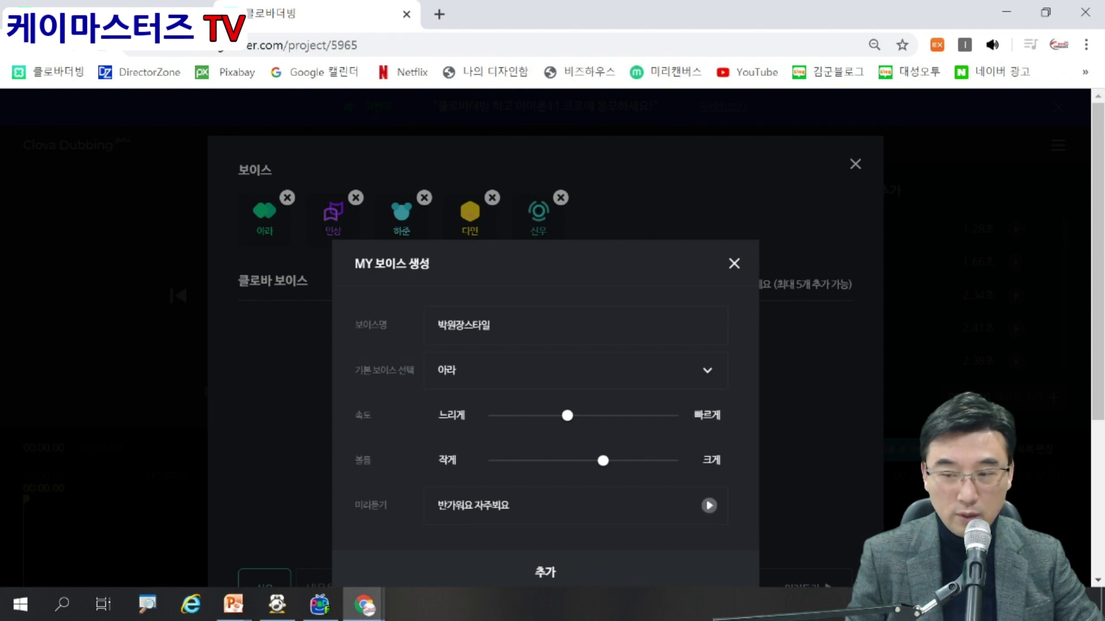
pyautogui.click(708, 505)
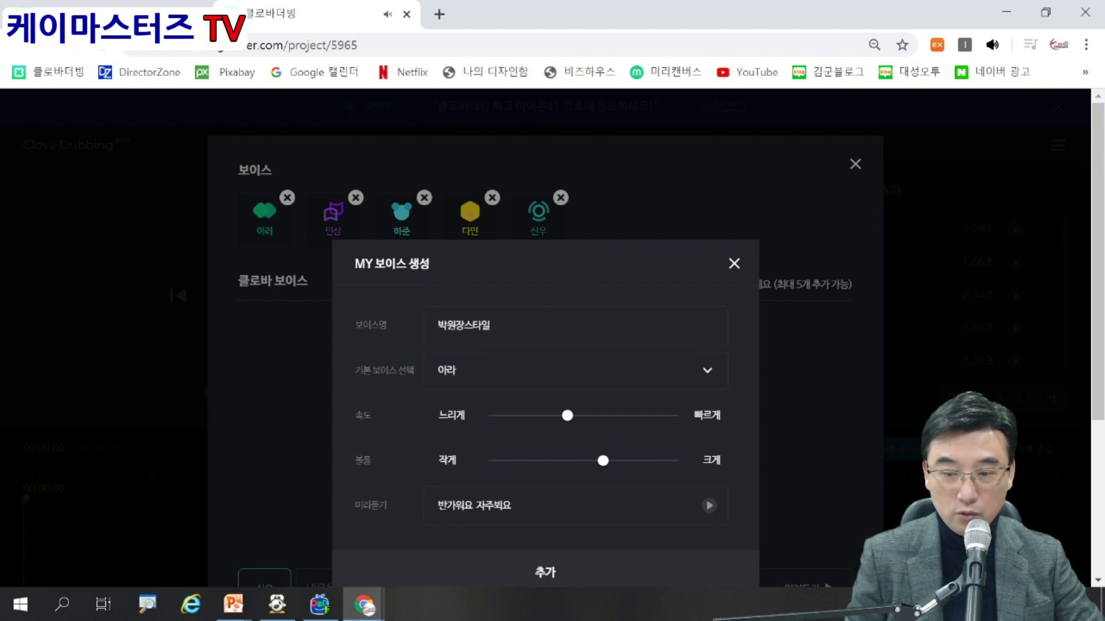
pyautogui.click(545, 573)
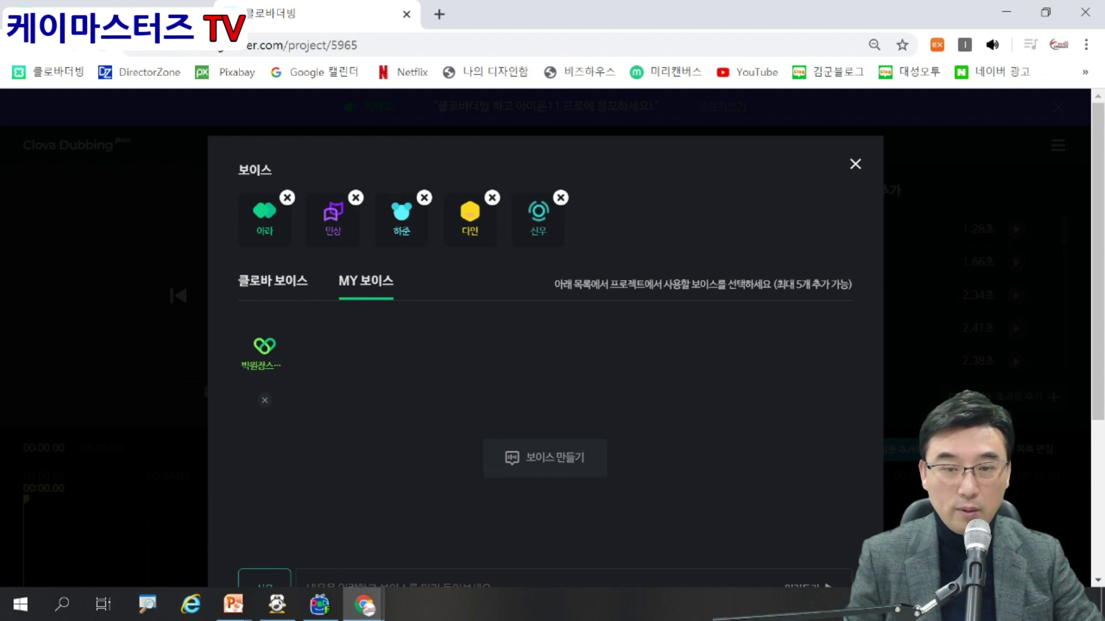
# Close the voice catalogue, returning to the editor with 아라, 민상, 하준, 다인 and 신우.
pyautogui.click(273, 281)
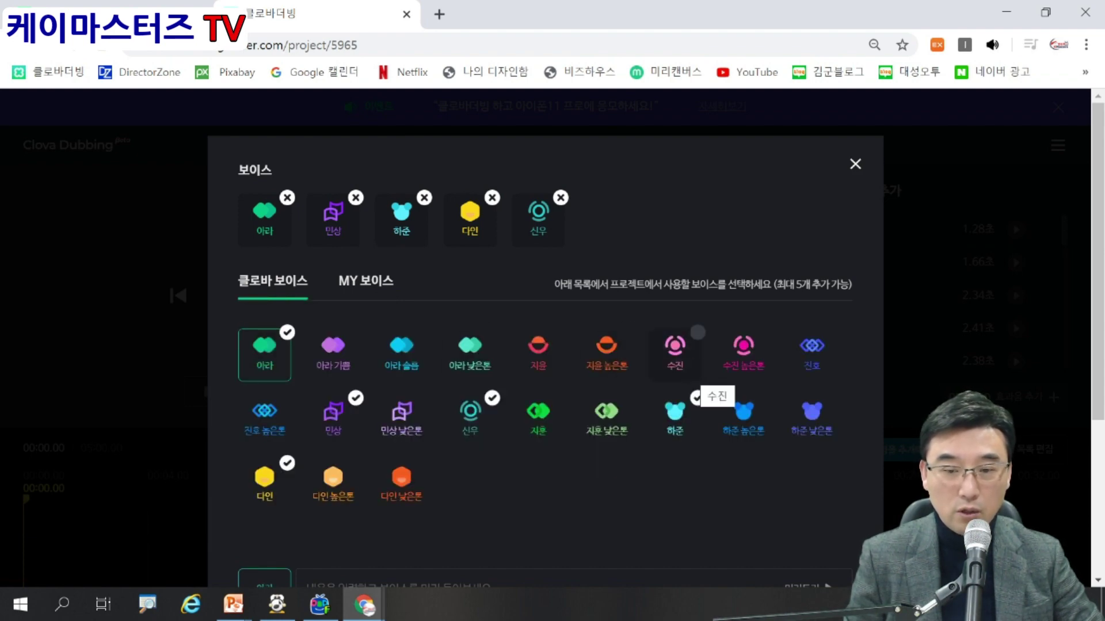
pyautogui.scroll(-3, 702, 346)
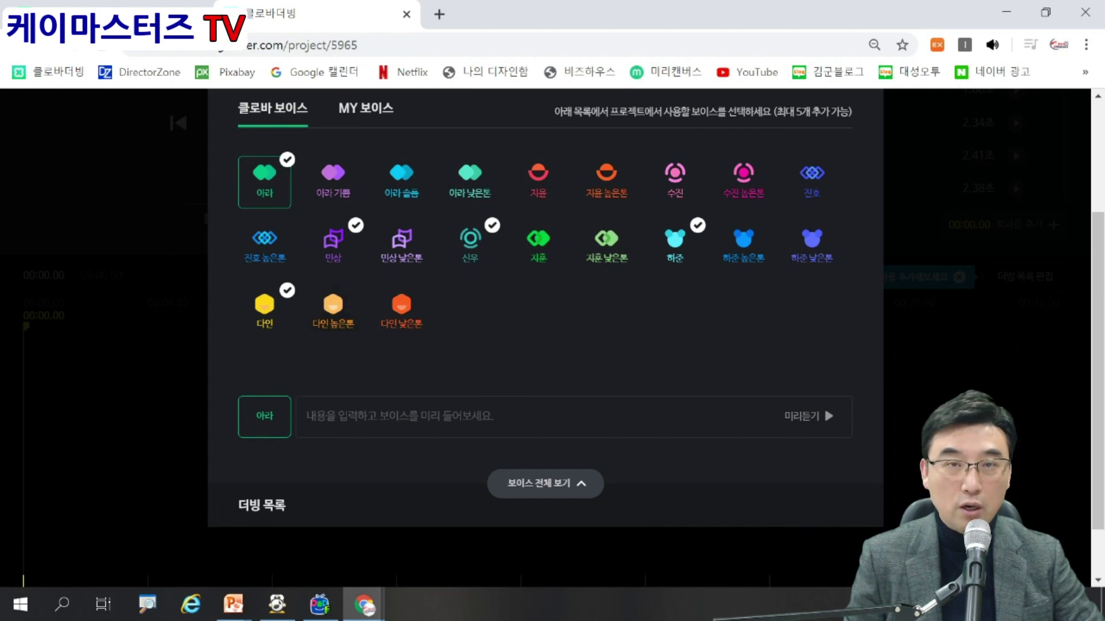
pyautogui.scroll(2, 546, 345)
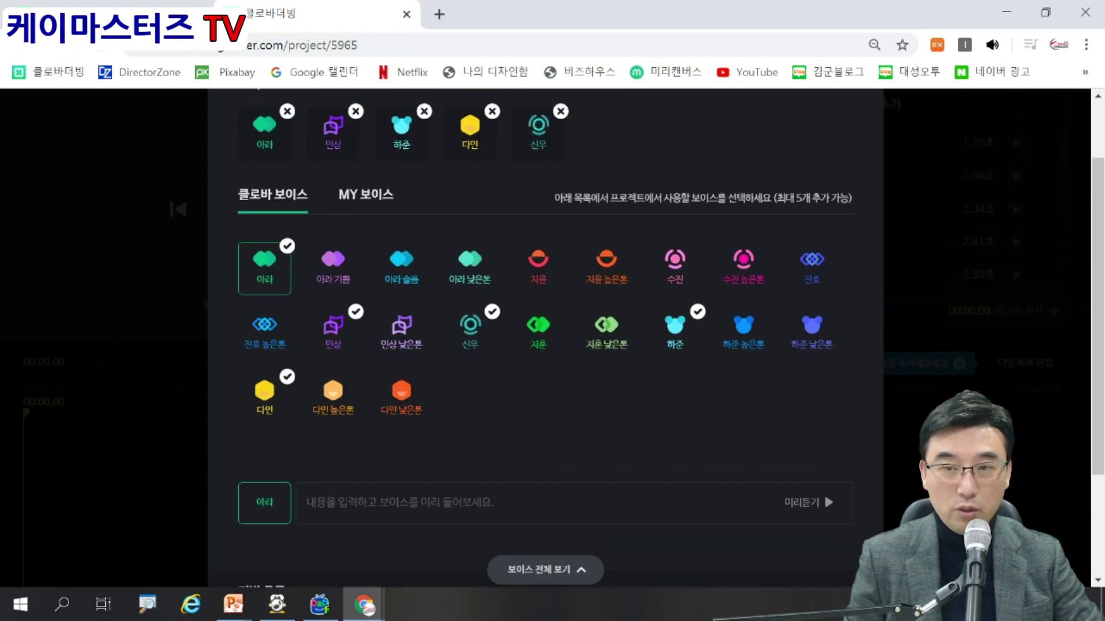
pyautogui.scroll(2, 546, 345)
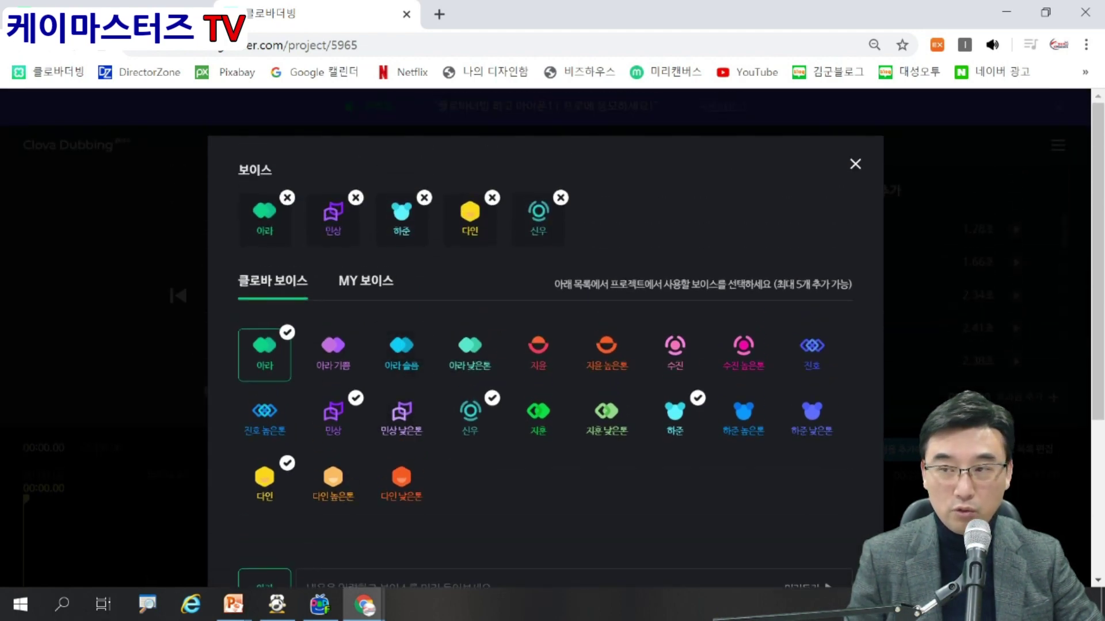
pyautogui.click(855, 164)
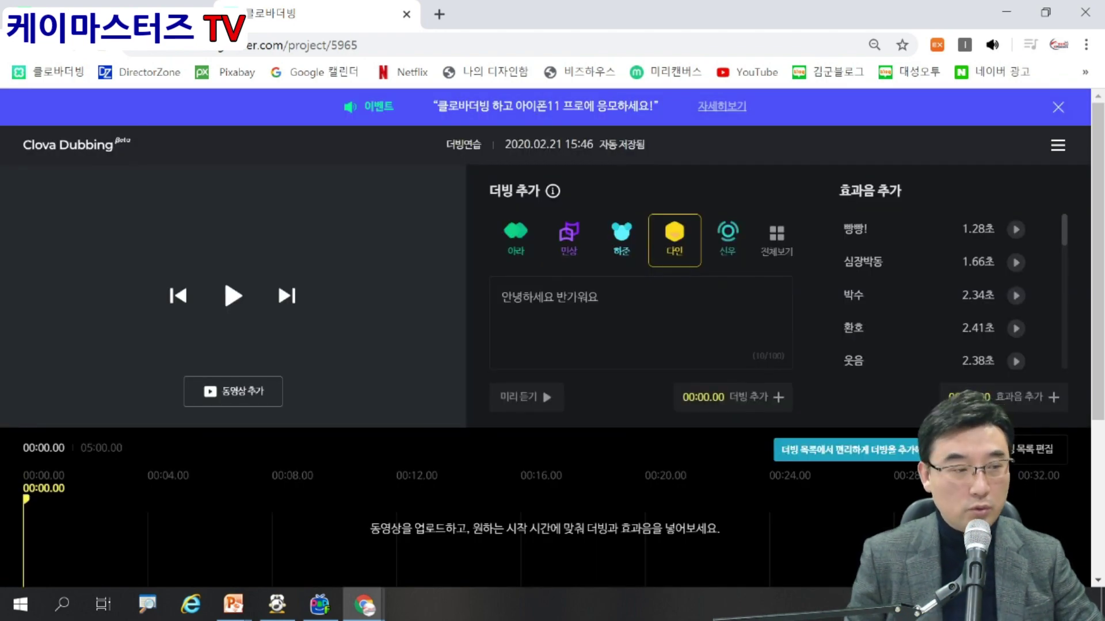
# Acknowledge the video notice and upload the 약도 video from the desktop.
pyautogui.click(233, 392)
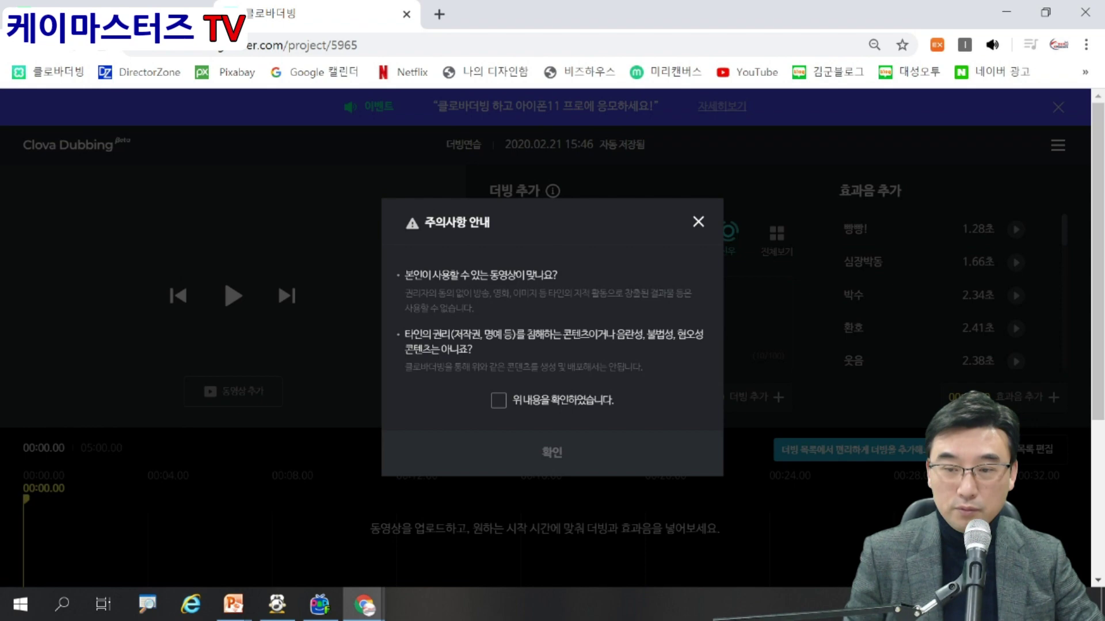
pyautogui.click(498, 401)
pyautogui.click(551, 453)
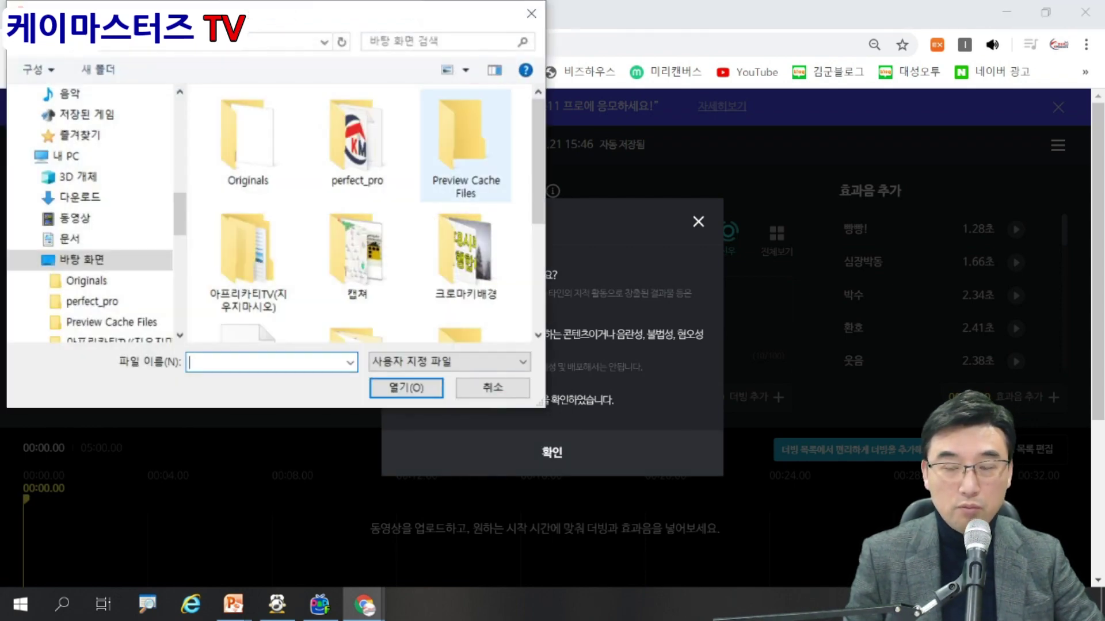
pyautogui.scroll(-5, 363, 213)
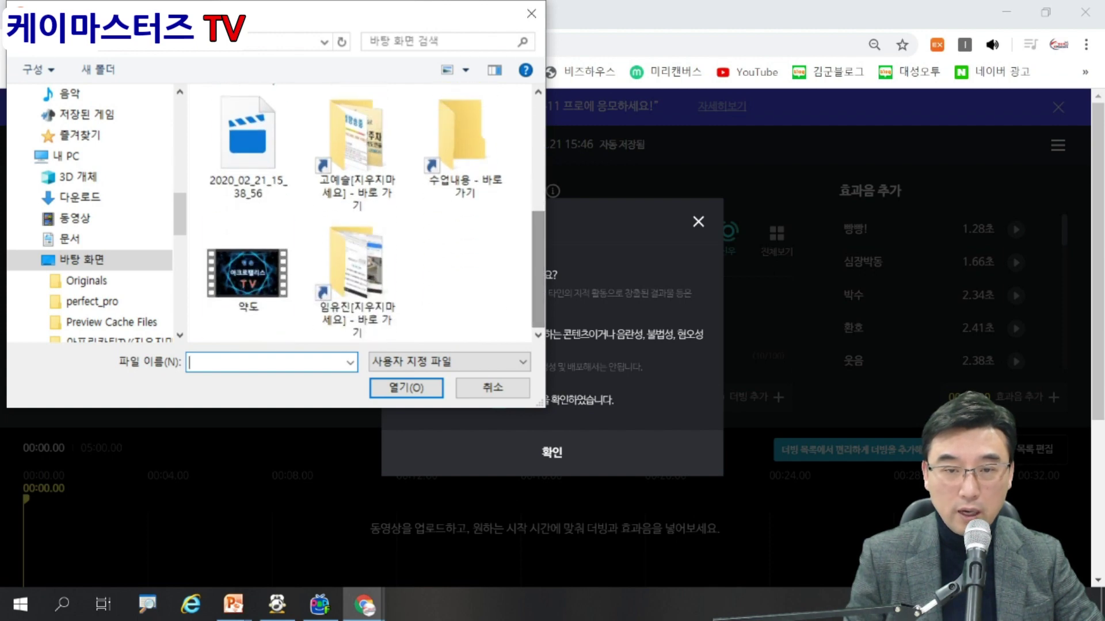
pyautogui.click(247, 270)
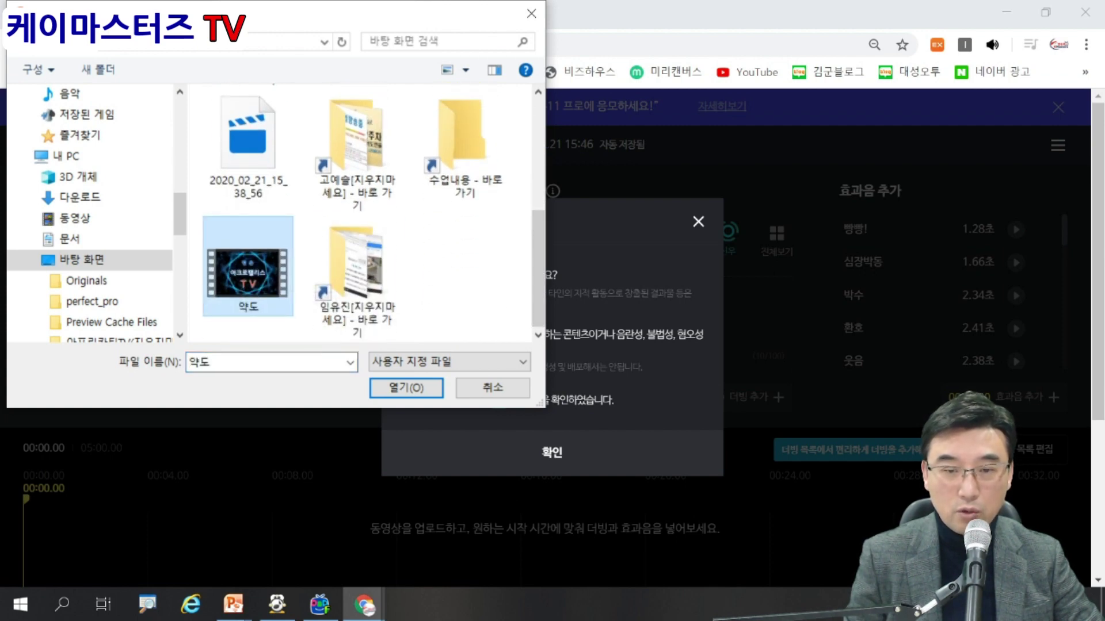
pyautogui.click(407, 388)
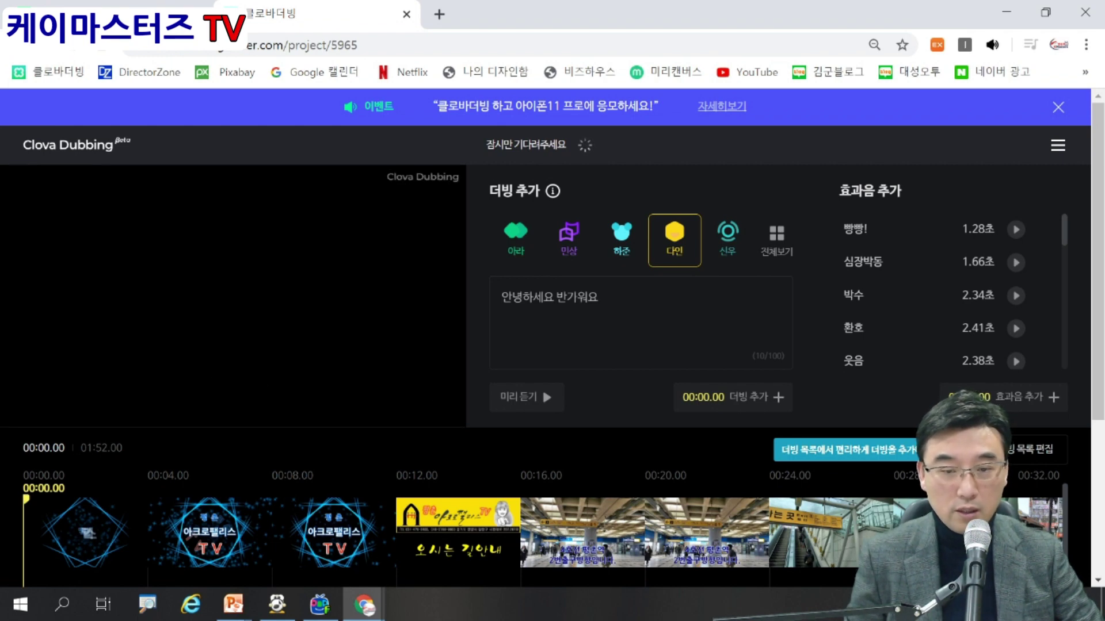
# Play and pause the video preview, then place the playhead at 00:16.42.
pyautogui.click(233, 296)
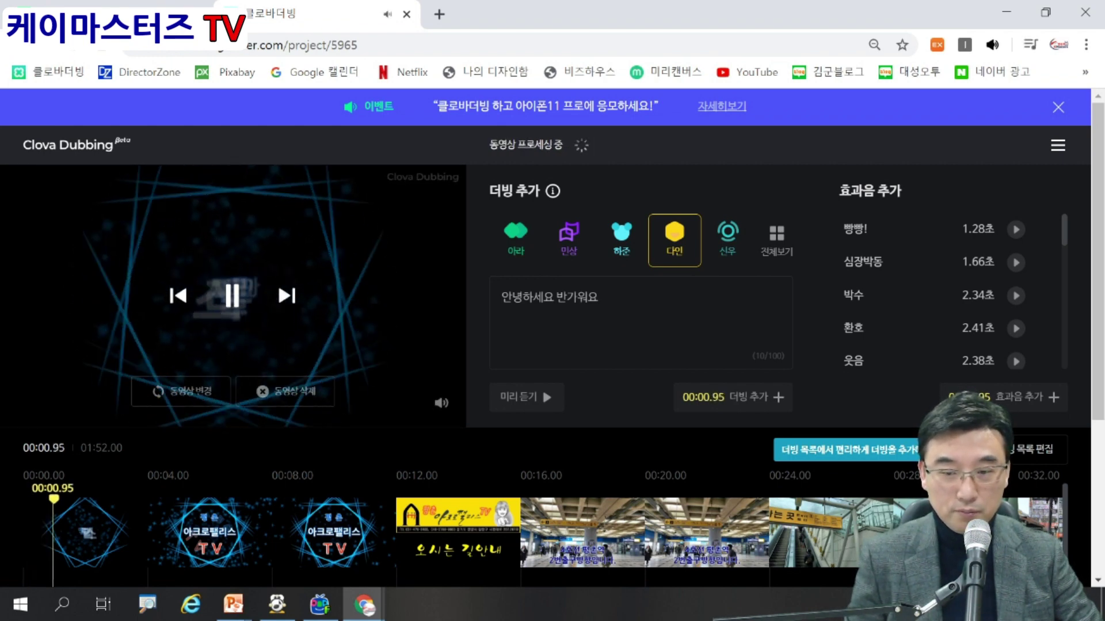
pyautogui.click(233, 296)
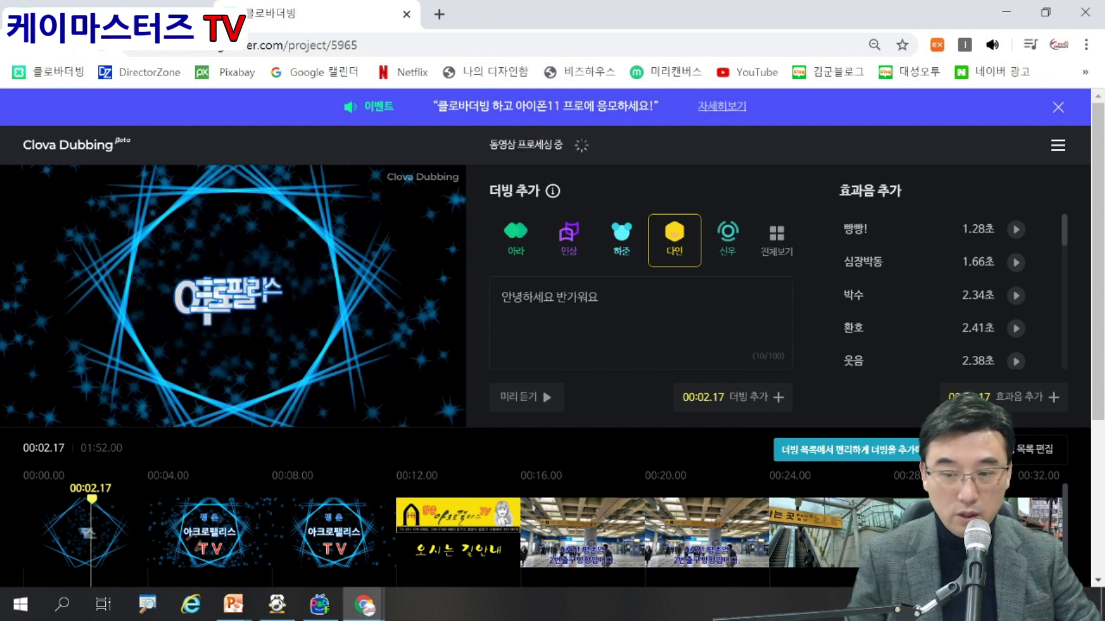
pyautogui.click(534, 532)
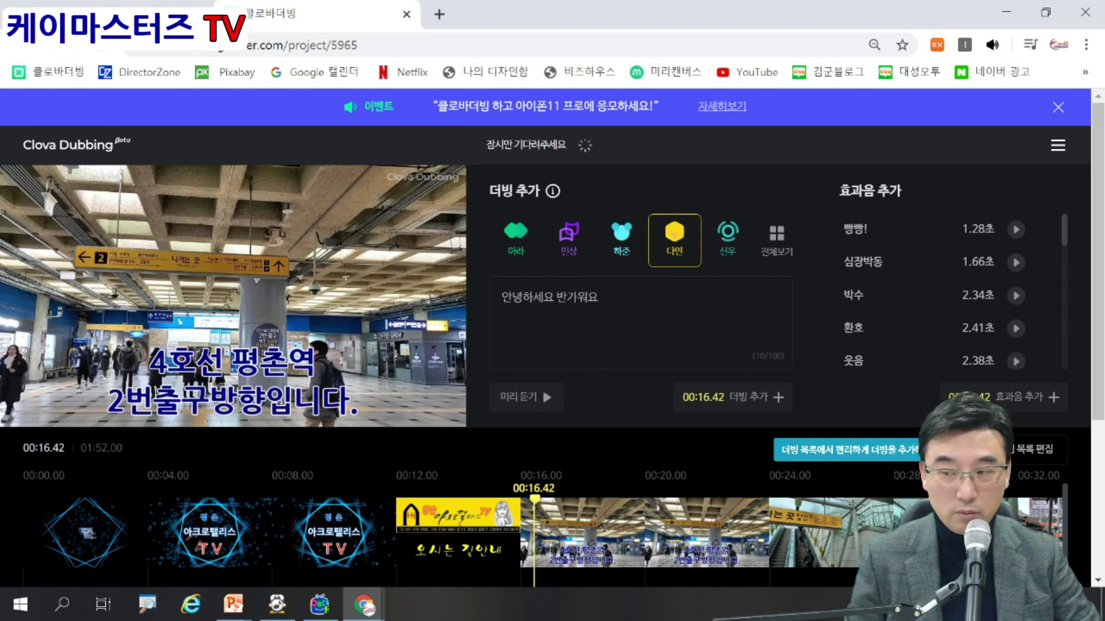
pyautogui.scroll(-1, 552, 328)
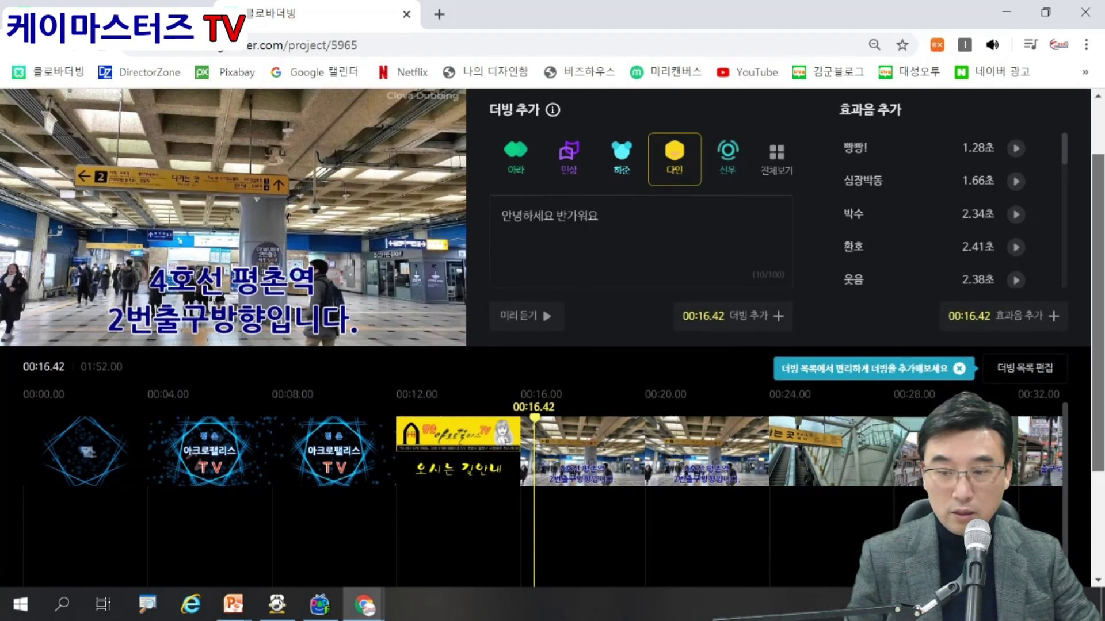
pyautogui.moveTo(611, 218); pyautogui.dragTo(457, 218)
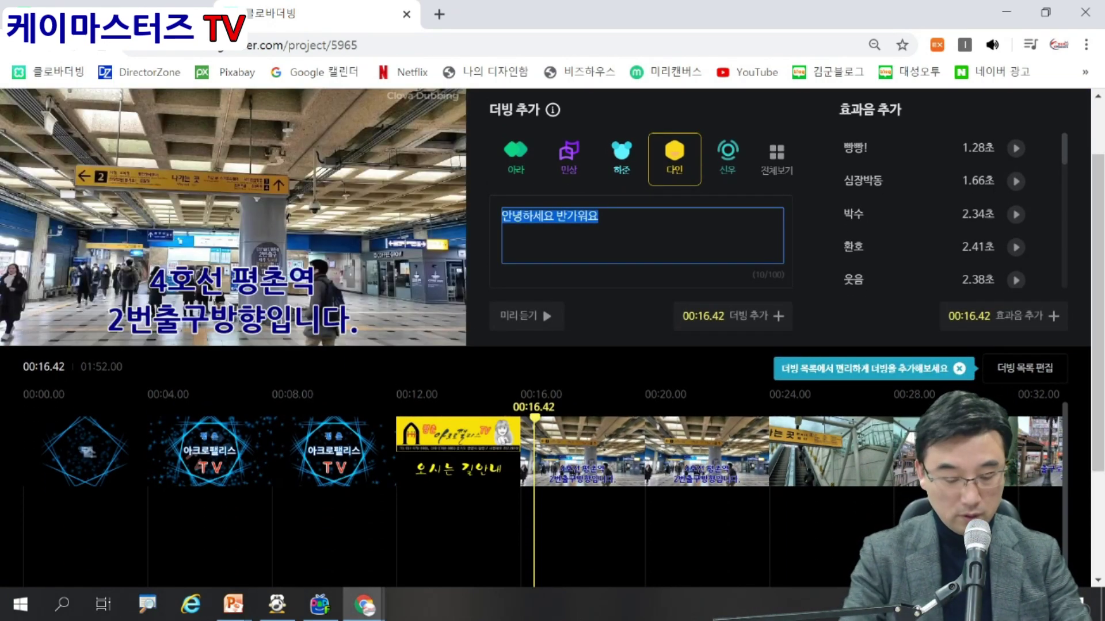
# Add a 다인 dub reading '4호선 평촌역 2번출구로 나오세요' at 00:16.42 on the timeline.
pyautogui.write('4호선 ')
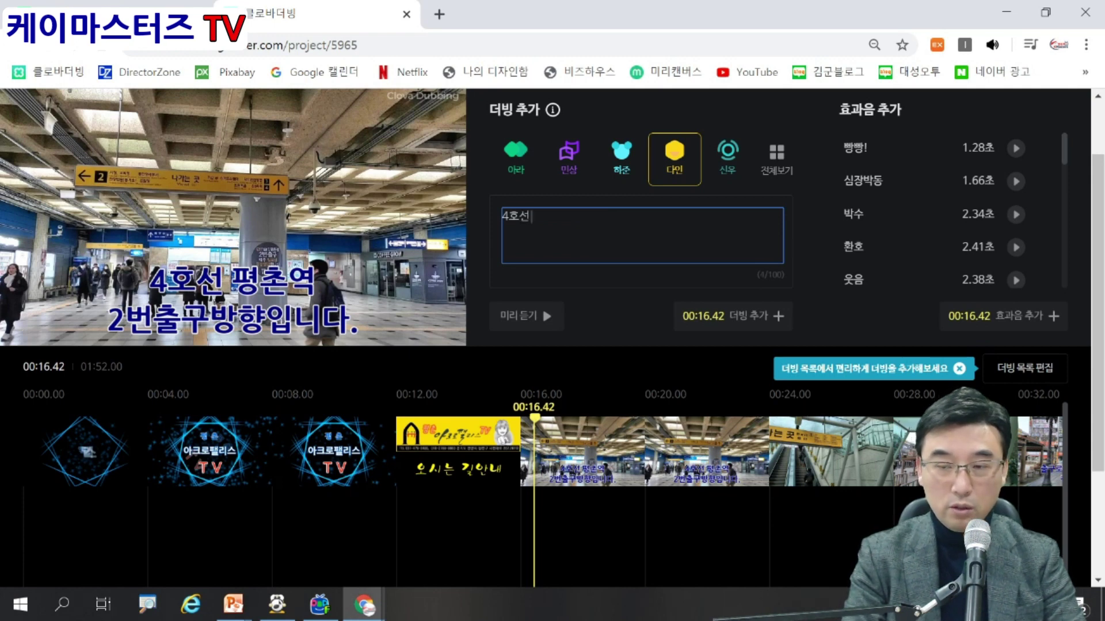
pyautogui.write('평ㅊ촌역 2')
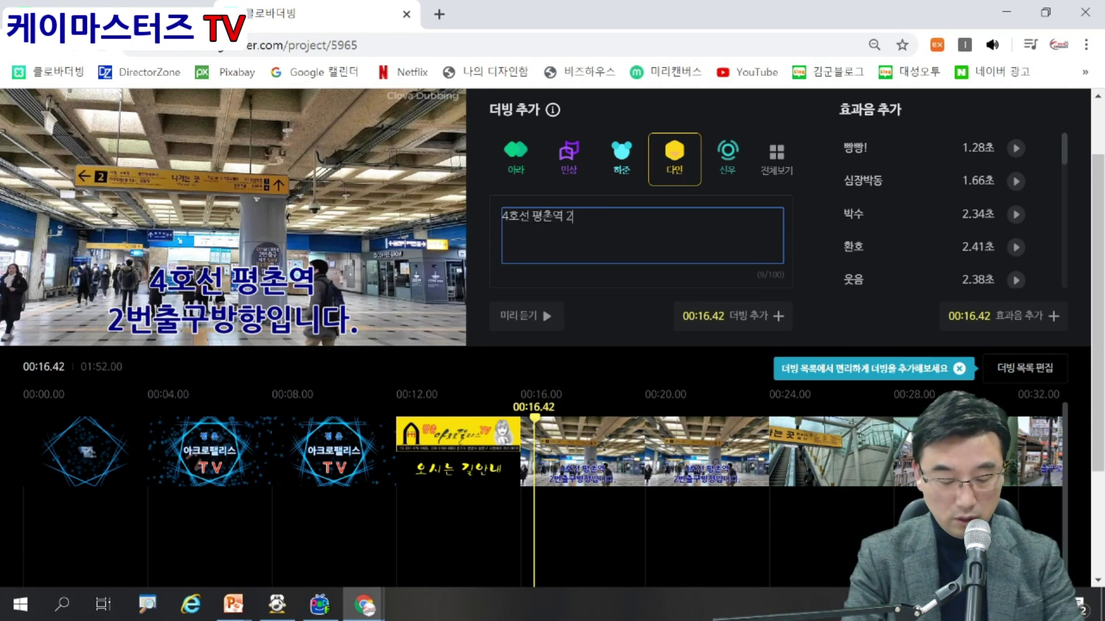
pyautogui.write('번출구로 나오세')
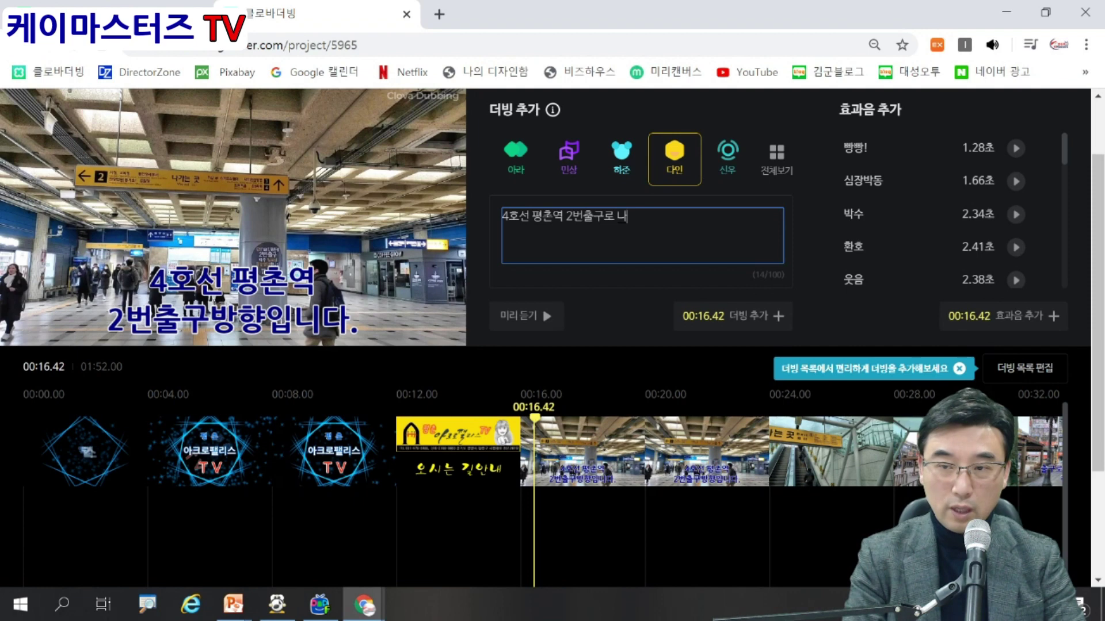
pyautogui.write('요')
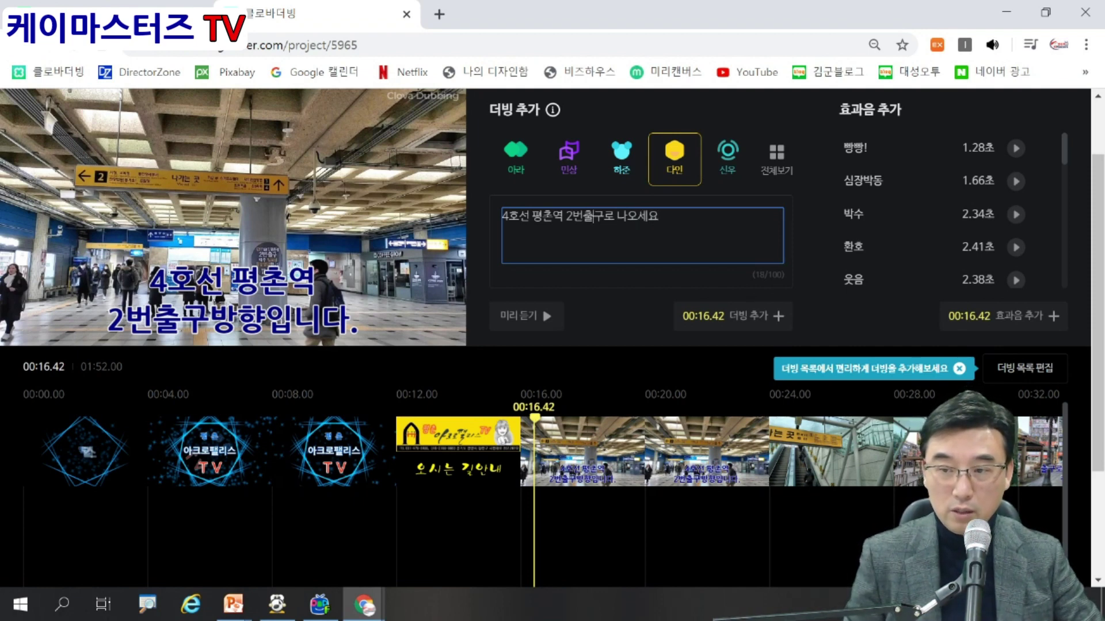
pyautogui.click(731, 316)
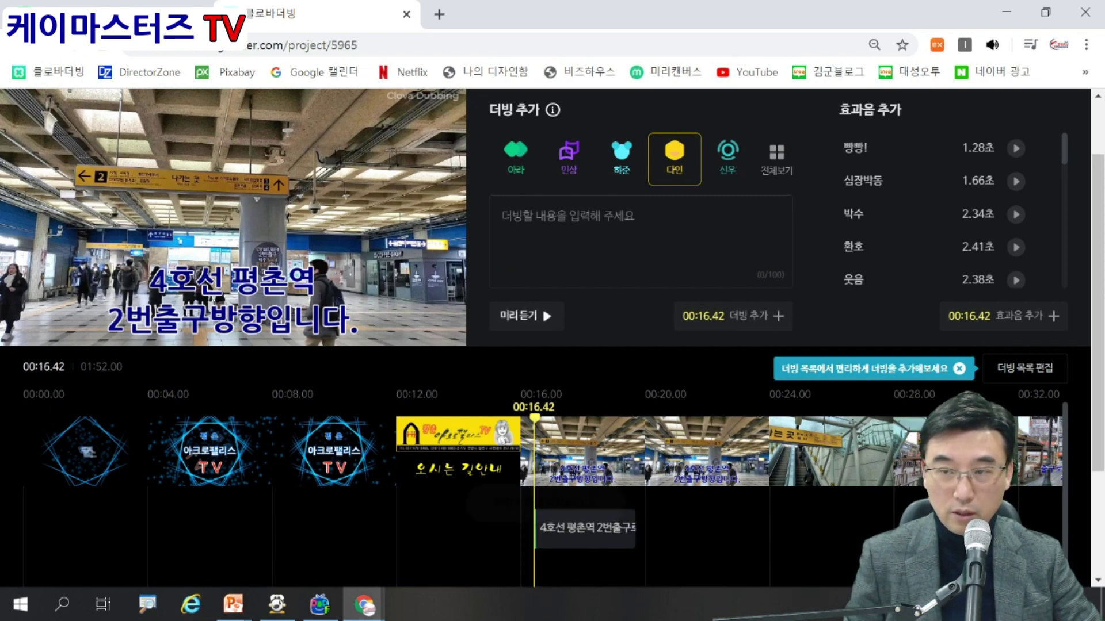
pyautogui.moveTo(233, 214)
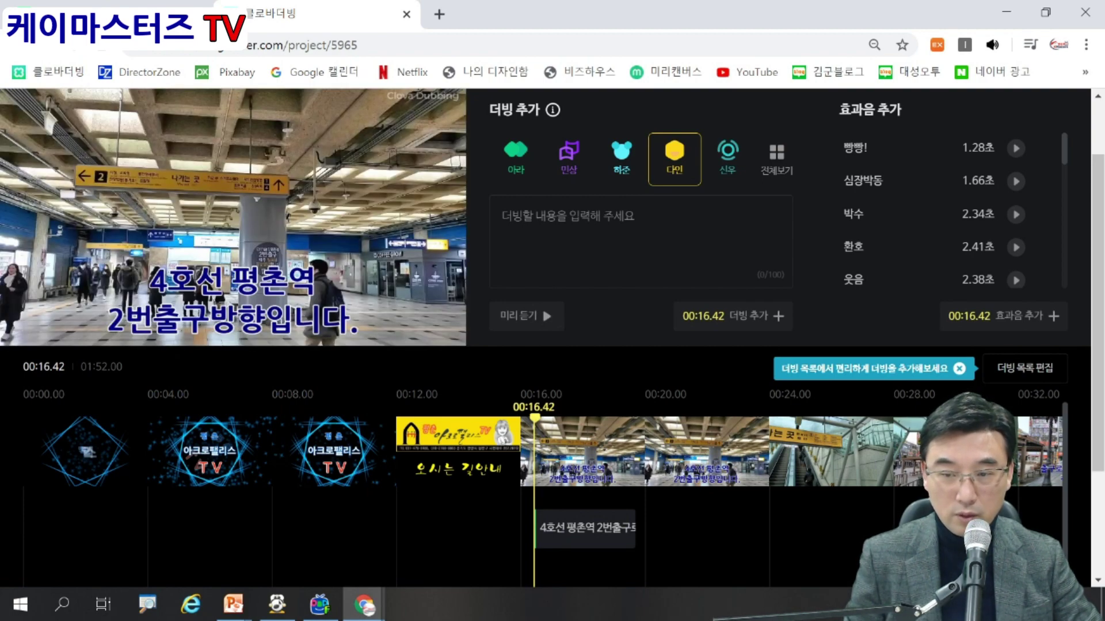
# Play the video from 00:16.00 and pause at 00:31.13, where the street scene begins.
pyautogui.click(521, 448)
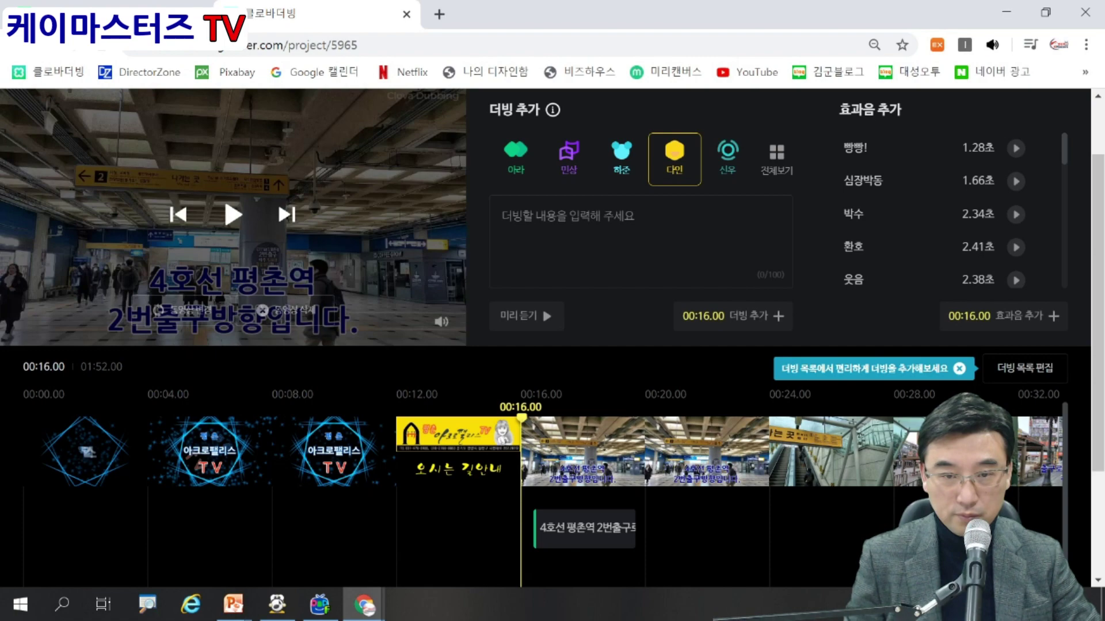
pyautogui.click(233, 215)
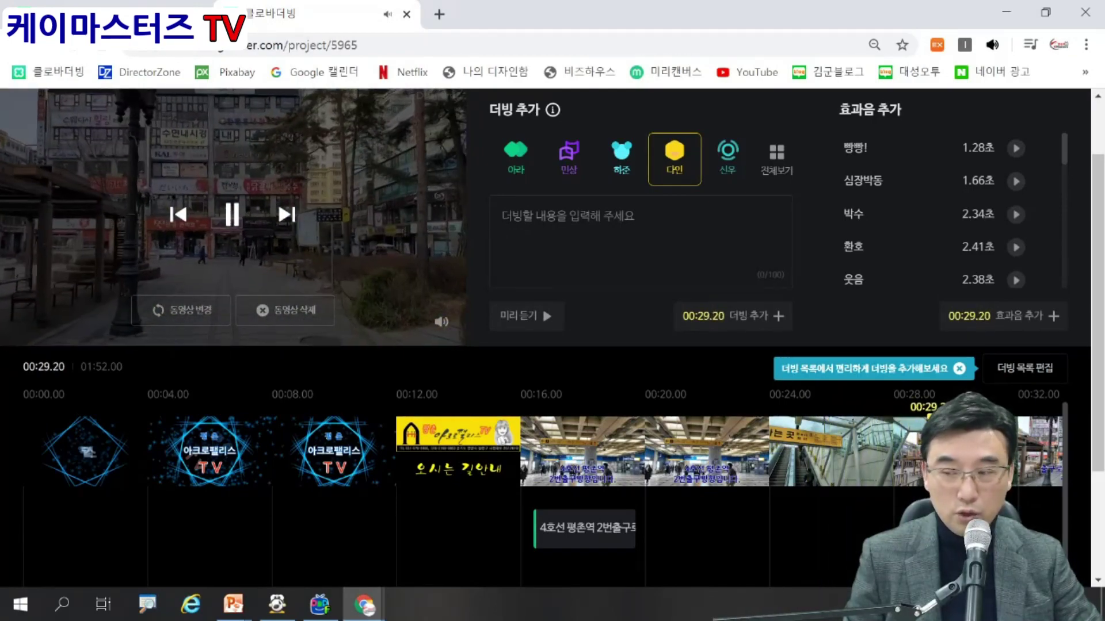
pyautogui.click(232, 215)
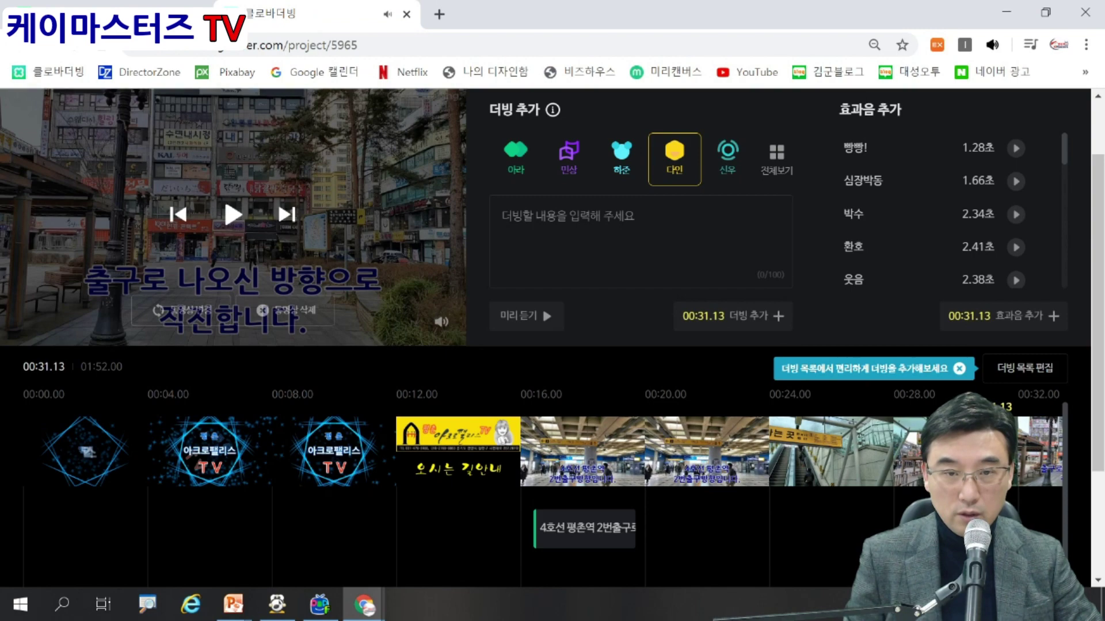
# Add the dub '출구로 나오신 방향으로 직진해주세요' at 00:31.13 and play it back.
pyautogui.click(575, 230)
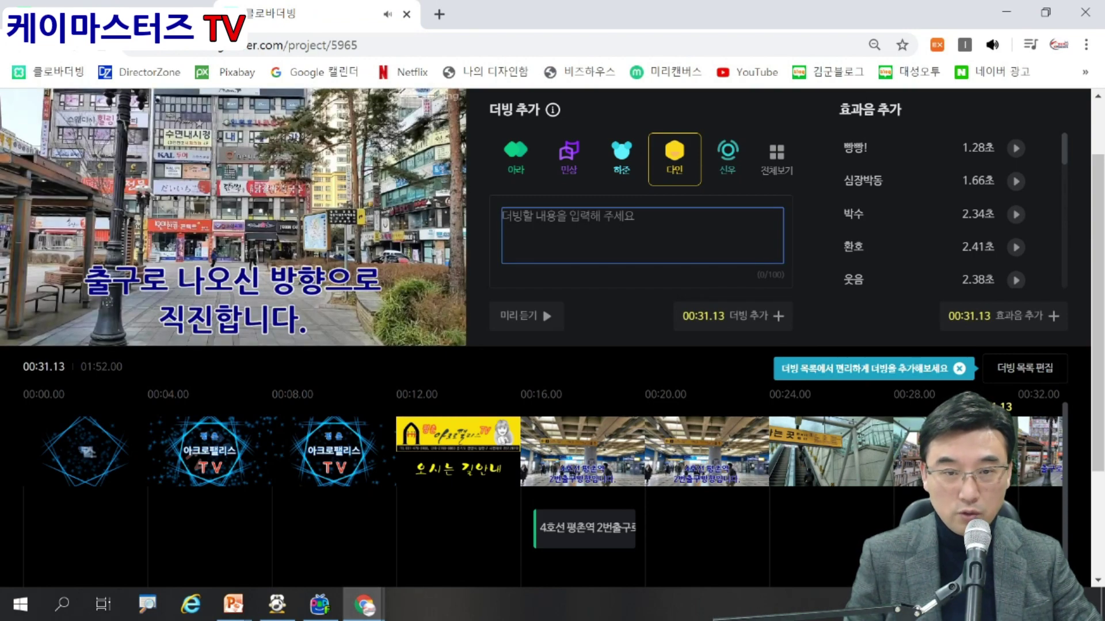
pyautogui.write('출구로 나오신 벵')
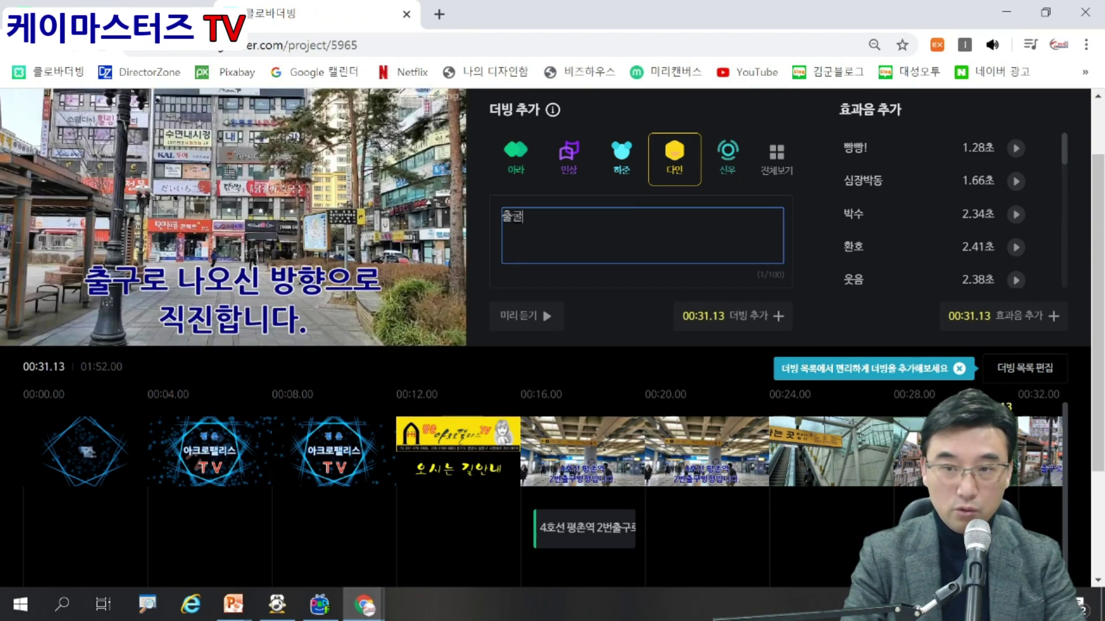
pyautogui.write('향')
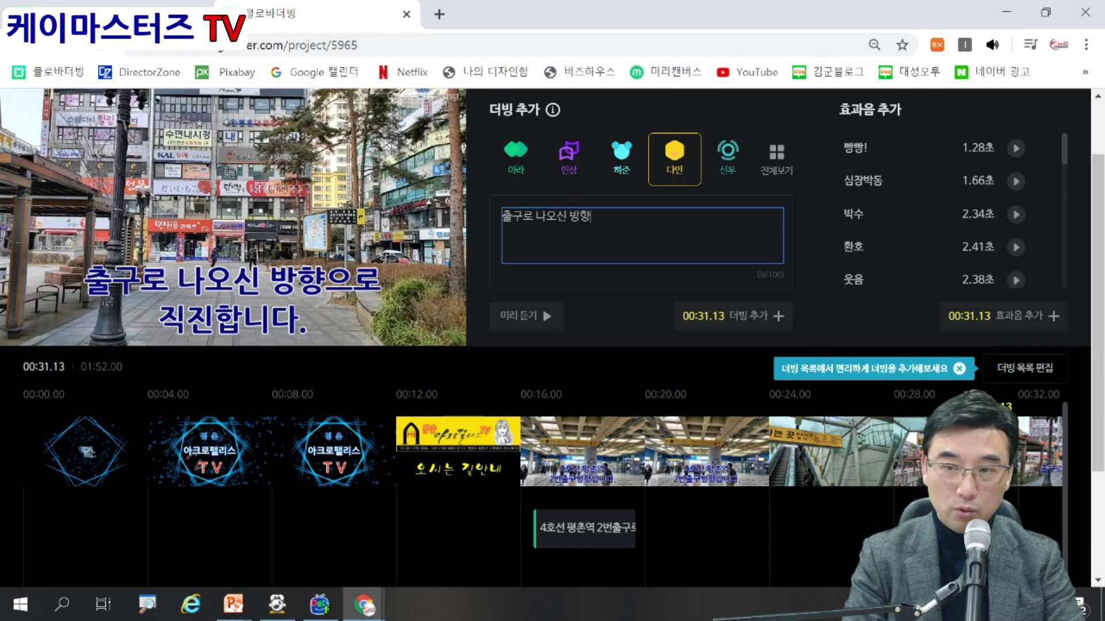
pyautogui.write('으로 직진해주세요')
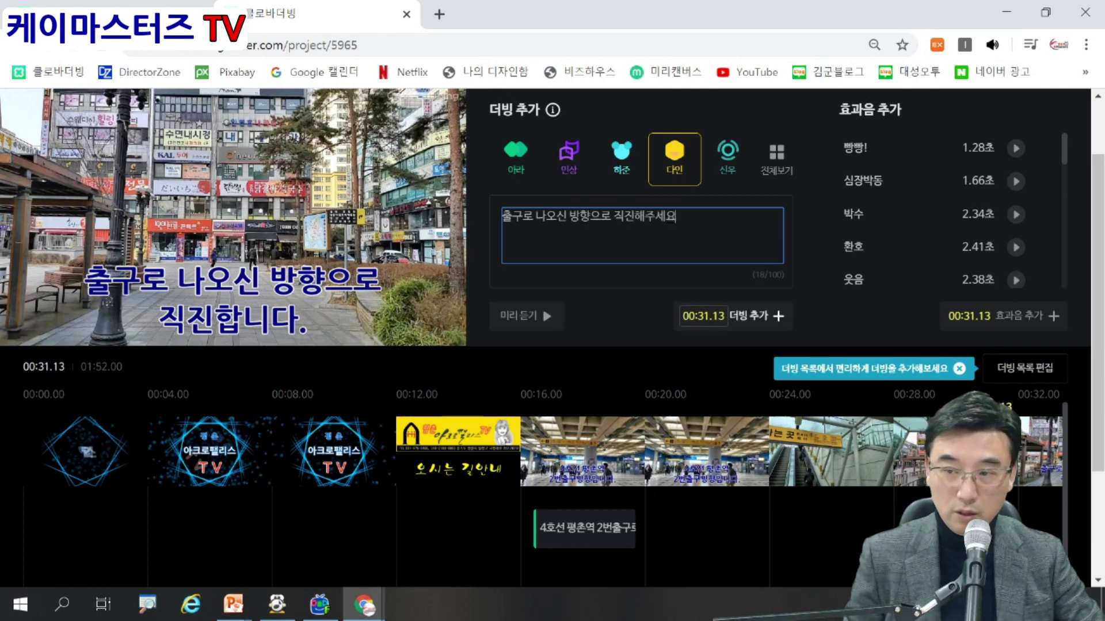
pyautogui.click(748, 316)
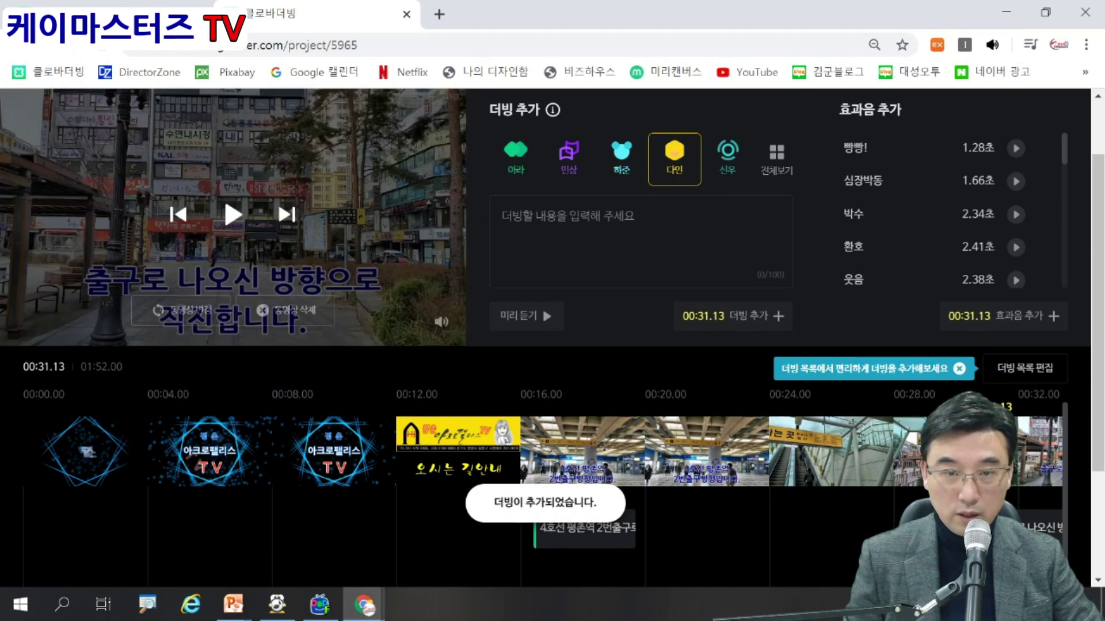
pyautogui.click(233, 214)
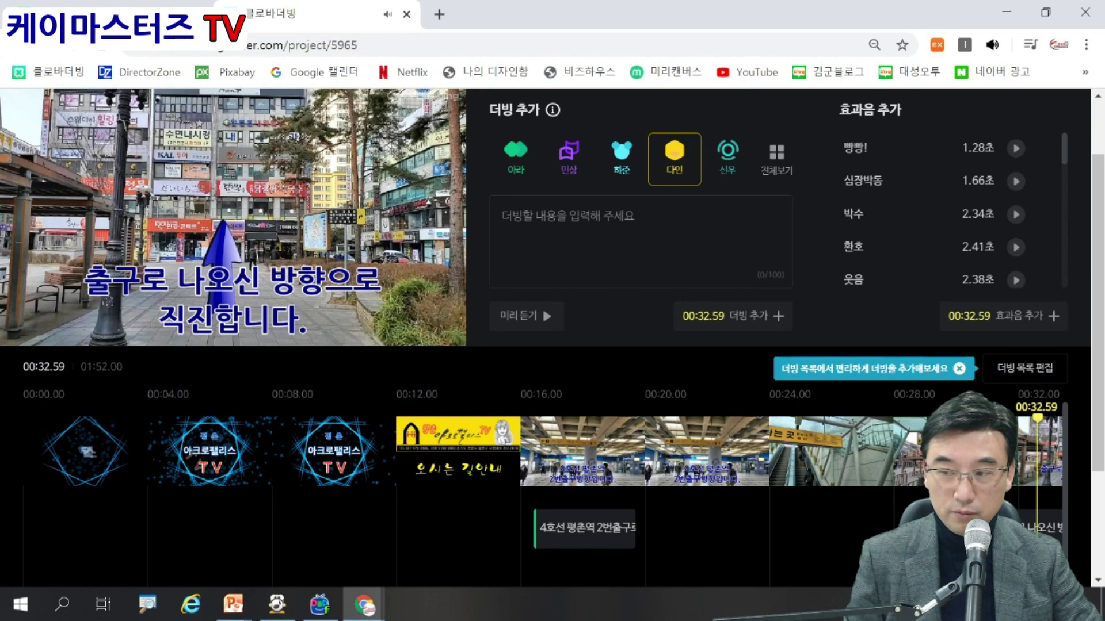
pyautogui.press('space')
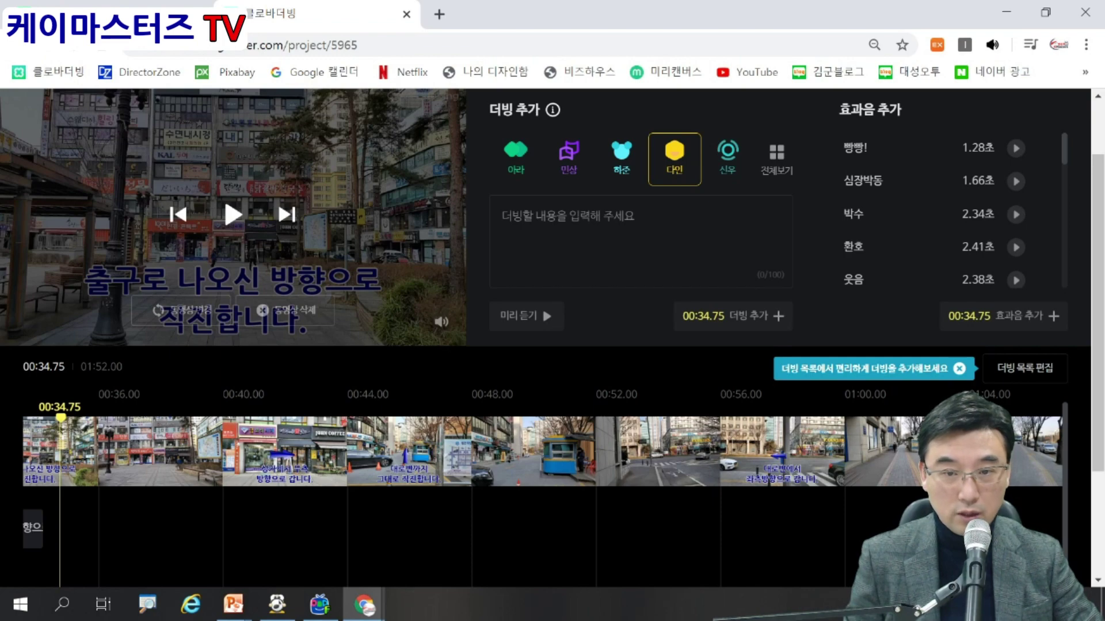
# Find the 4호선 평촌역 dubbing clip on the timeline and open its details.
pyautogui.moveTo(61, 419); pyautogui.dragTo(3, 418)
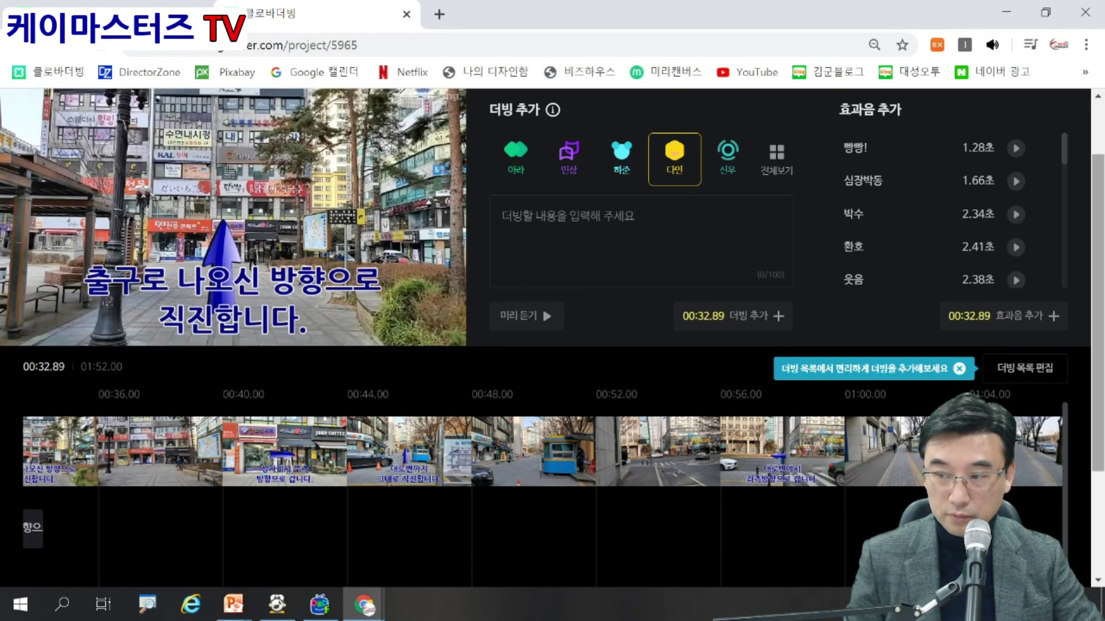
pyautogui.scroll(-3, 552, 333)
pyautogui.hscroll(-5, 543, 392)
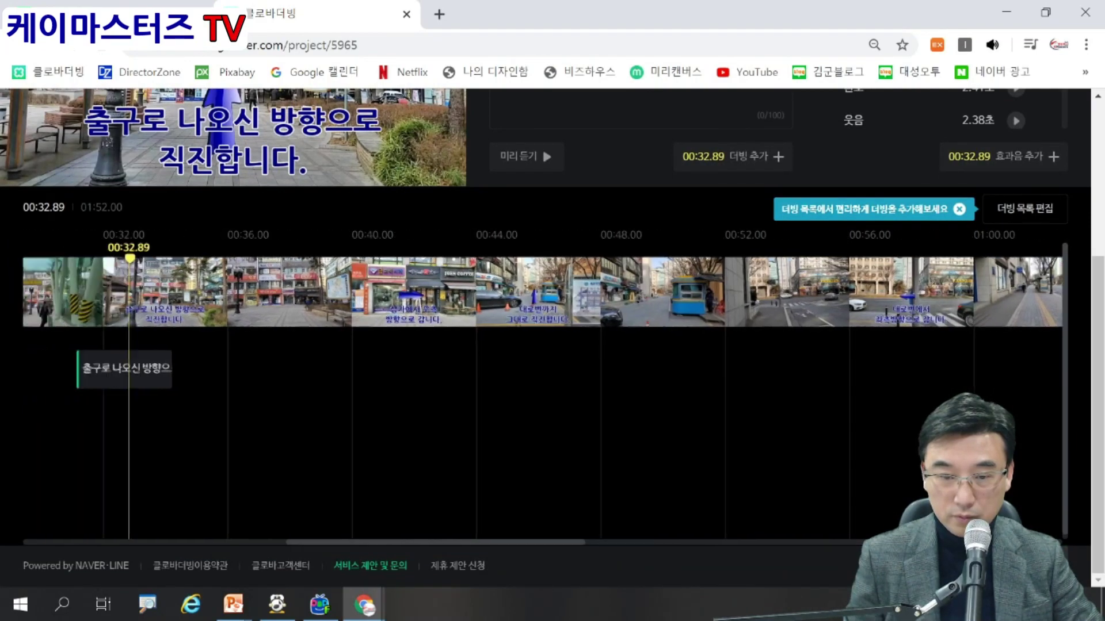
pyautogui.hscroll(-5, 543, 391)
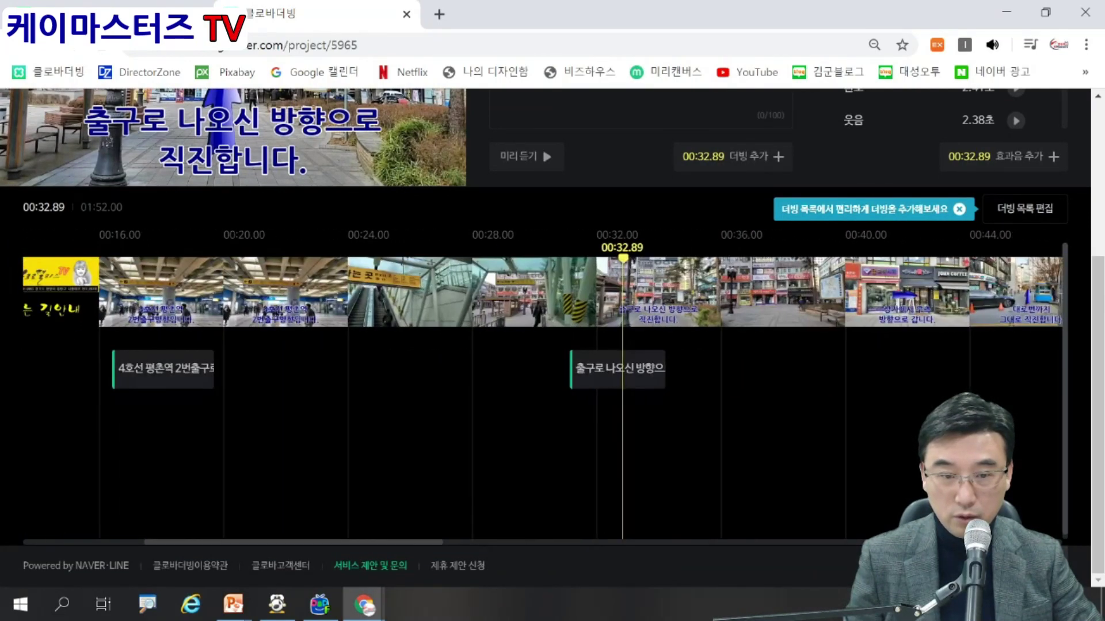
pyautogui.hscroll(2, 543, 392)
pyautogui.hscroll(-2, 543, 392)
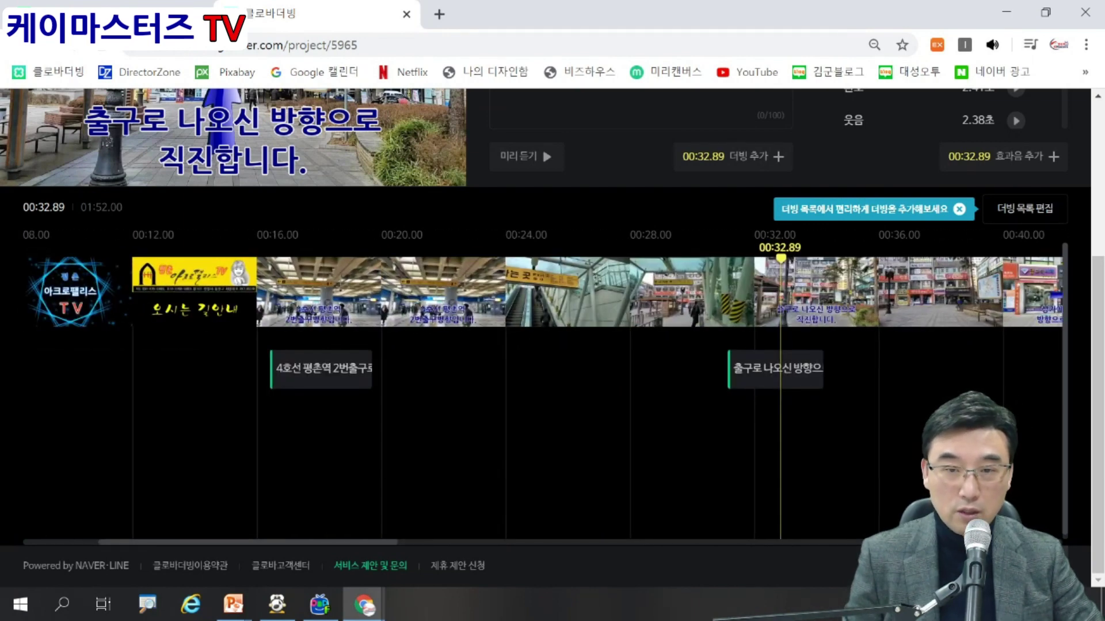
pyautogui.click(321, 369)
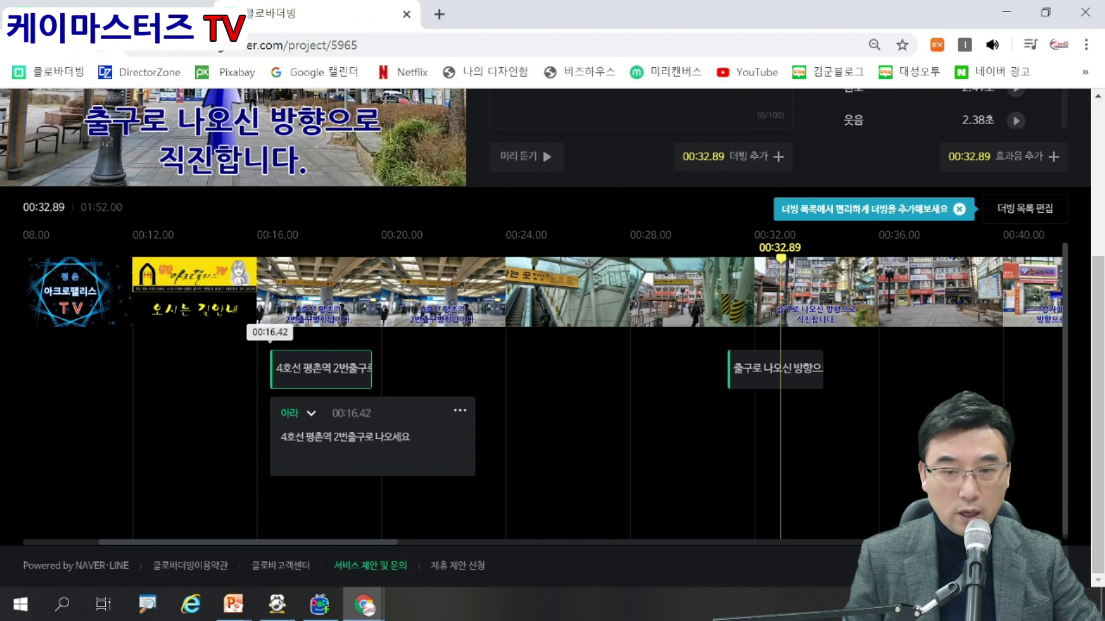
pyautogui.click(321, 369)
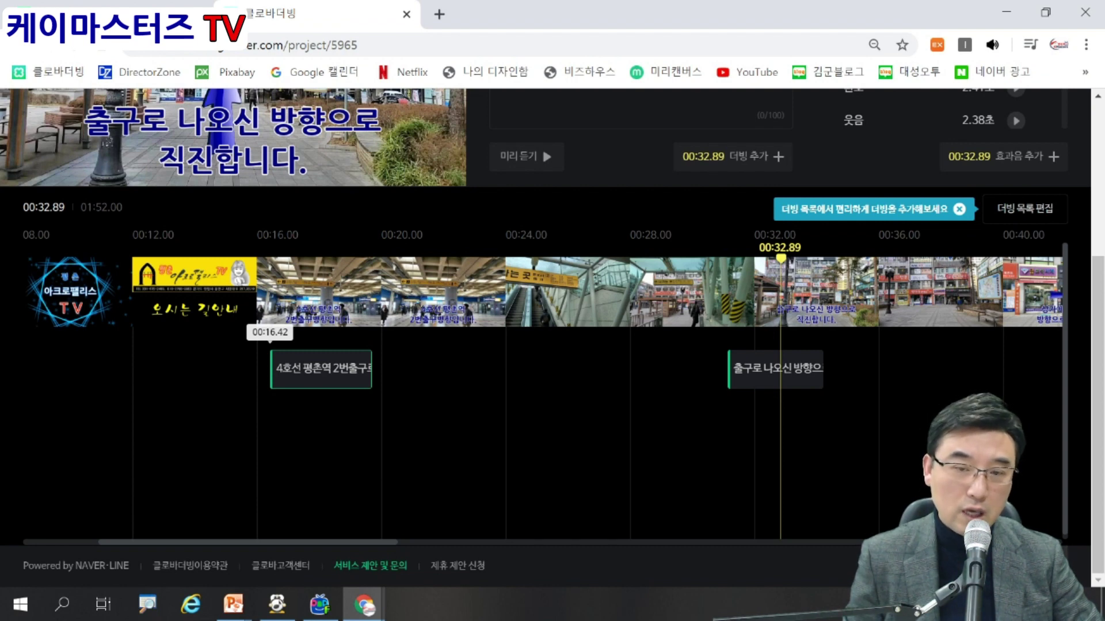
pyautogui.click(321, 370)
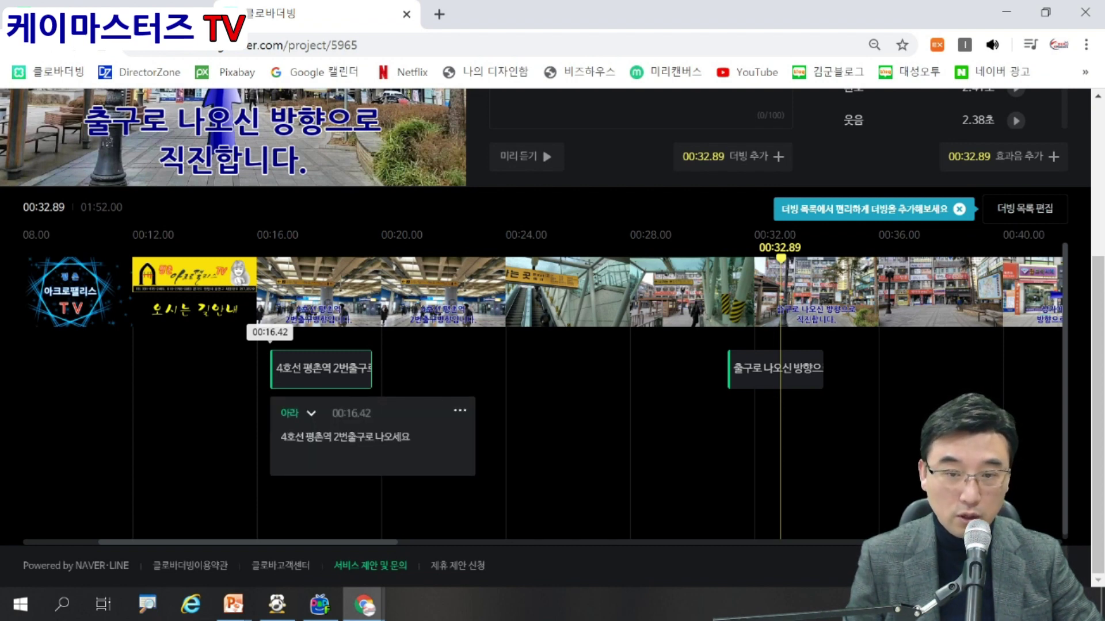
# Drag the 4호선 clip slightly left so it starts at about 00:16.06.
pyautogui.moveTo(321, 369); pyautogui.dragTo(309, 369)
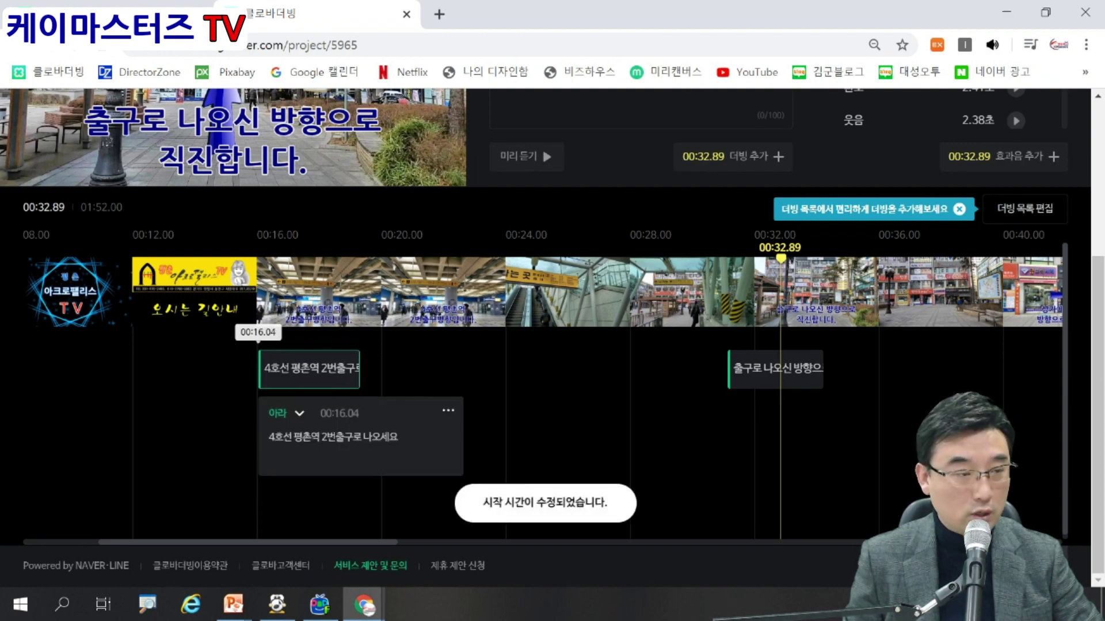
pyautogui.scroll(1, 553, 339)
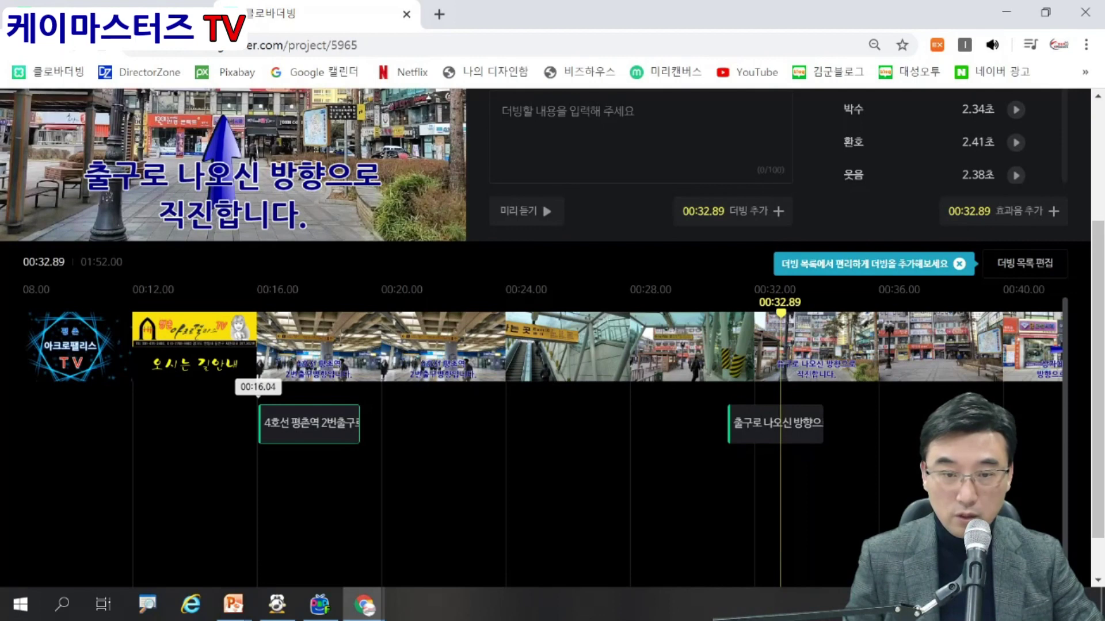
pyautogui.moveTo(309, 424); pyautogui.dragTo(433, 424)
pyautogui.moveTo(238, 424); pyautogui.dragTo(310, 425)
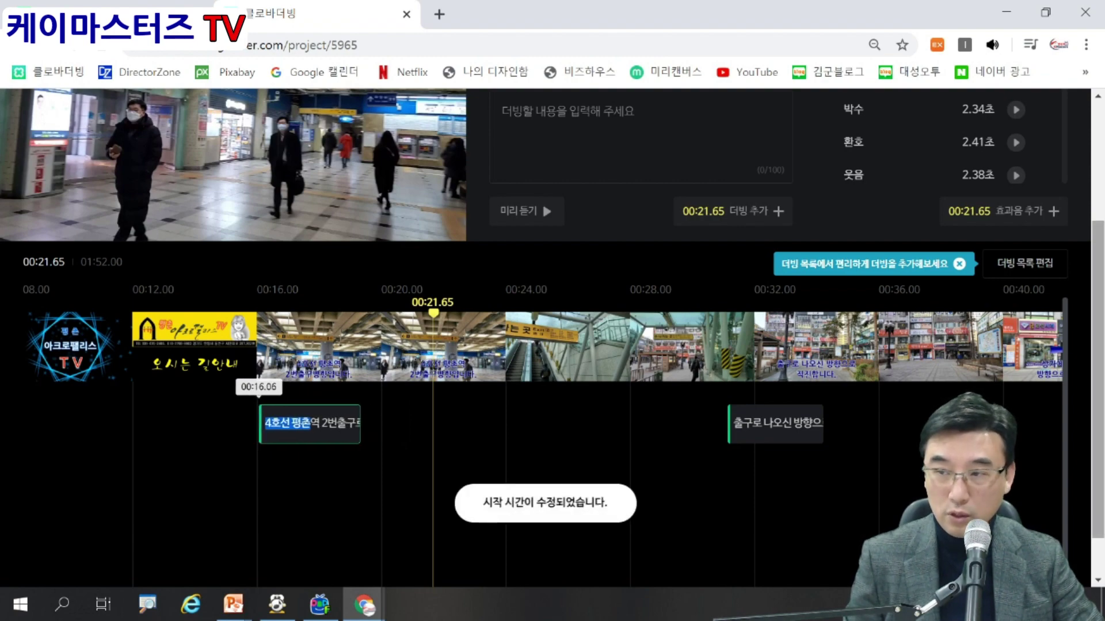
pyautogui.scroll(3, 552, 355)
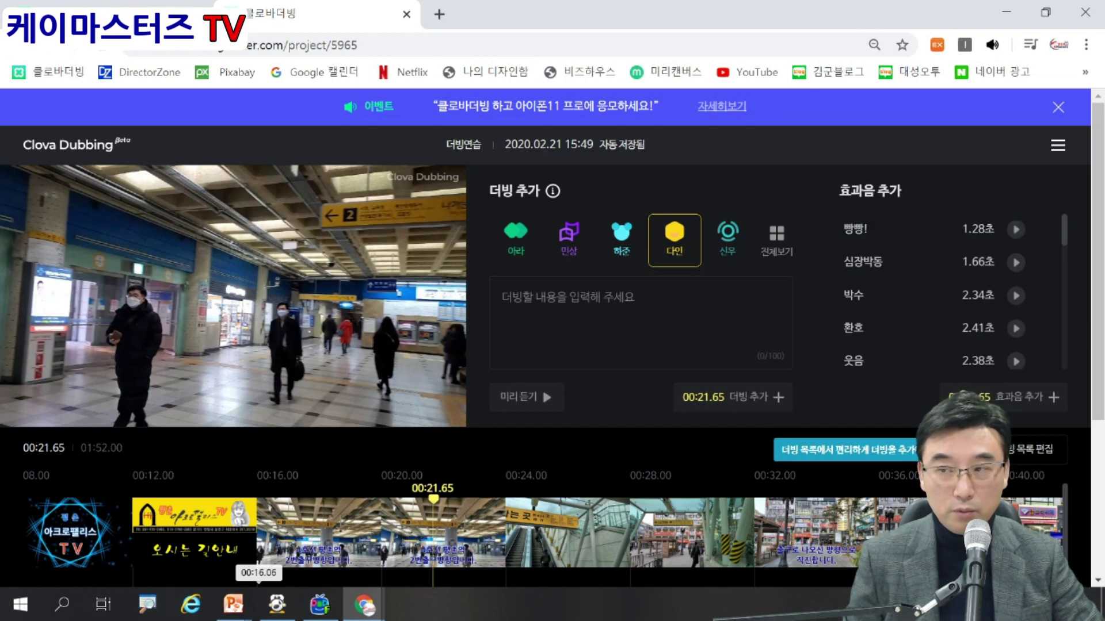
# Preview the sound effects 빵빵!, 박수, 환호, 웃음, 쨍그랑!, 쿵!, 방문, 발자국, 말 and 휘파람.
pyautogui.click(1016, 229)
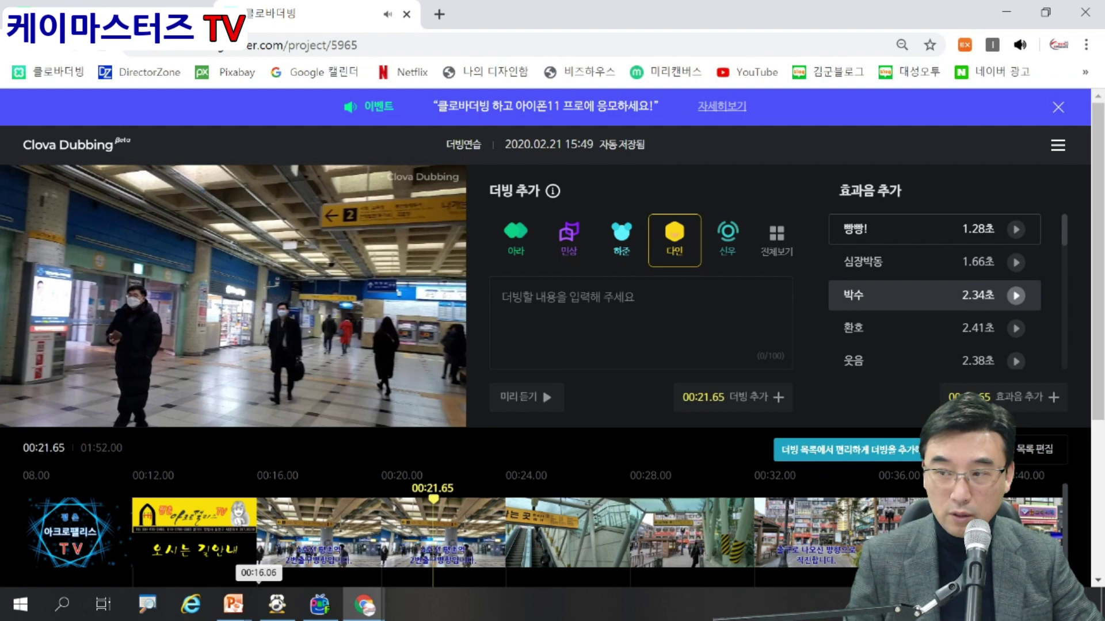
pyautogui.click(1016, 295)
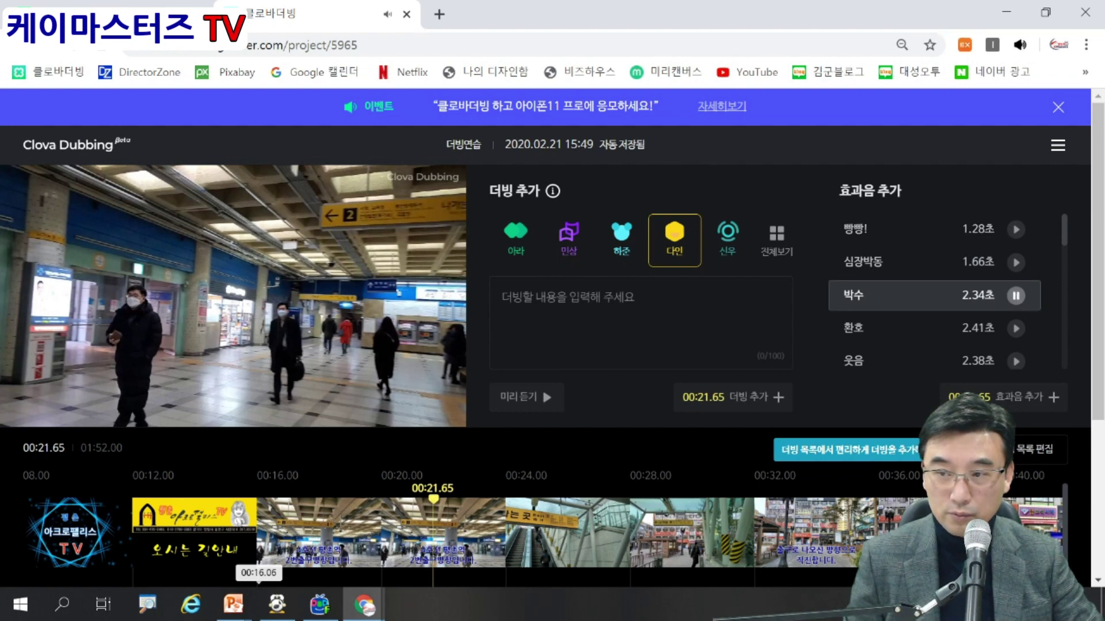
pyautogui.click(1015, 328)
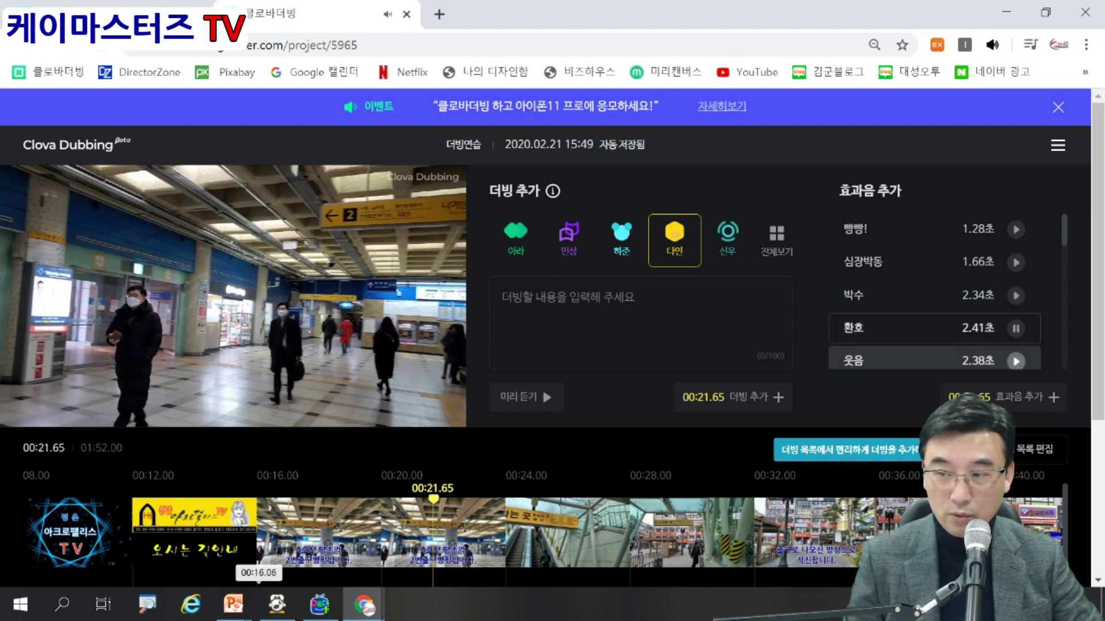
pyautogui.click(1016, 361)
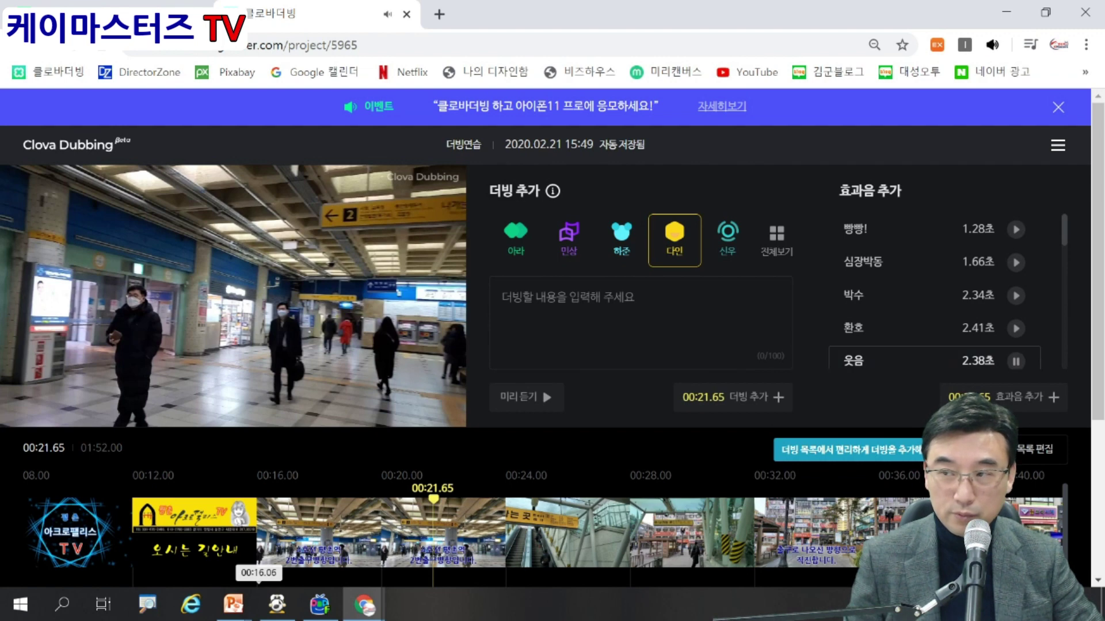
pyautogui.scroll(-3, 932, 299)
pyautogui.click(1015, 239)
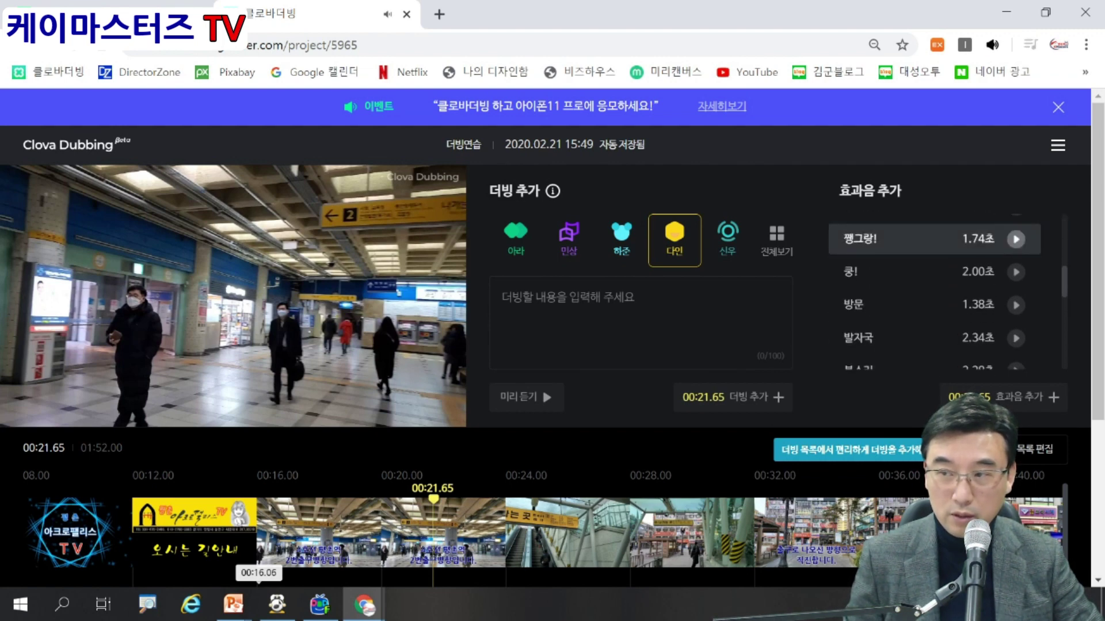
pyautogui.click(1015, 271)
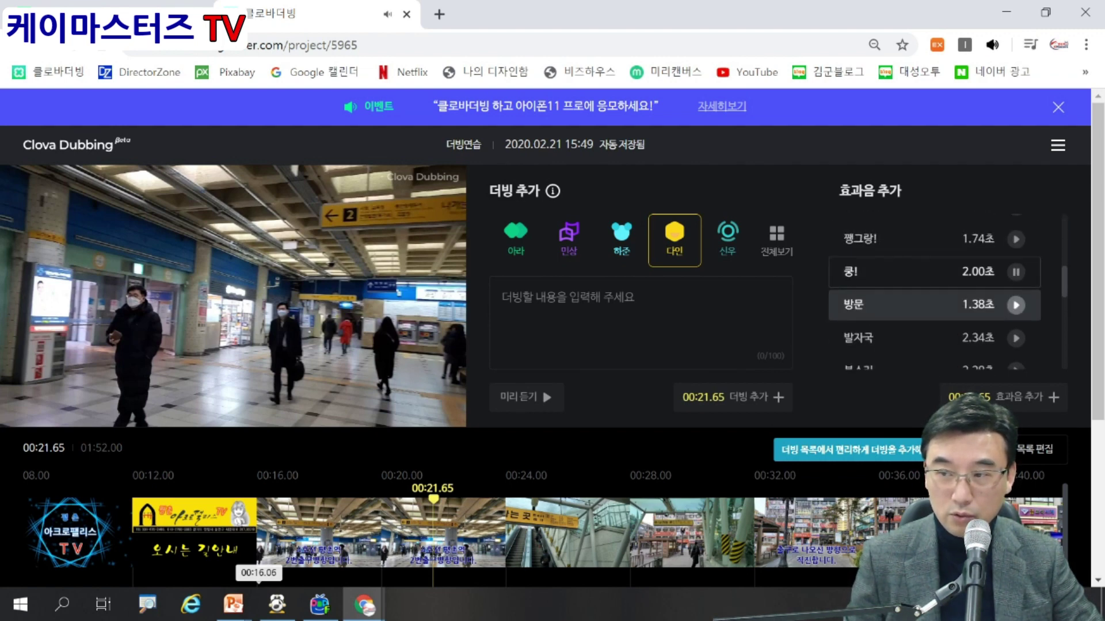
pyautogui.click(1015, 304)
pyautogui.click(1015, 339)
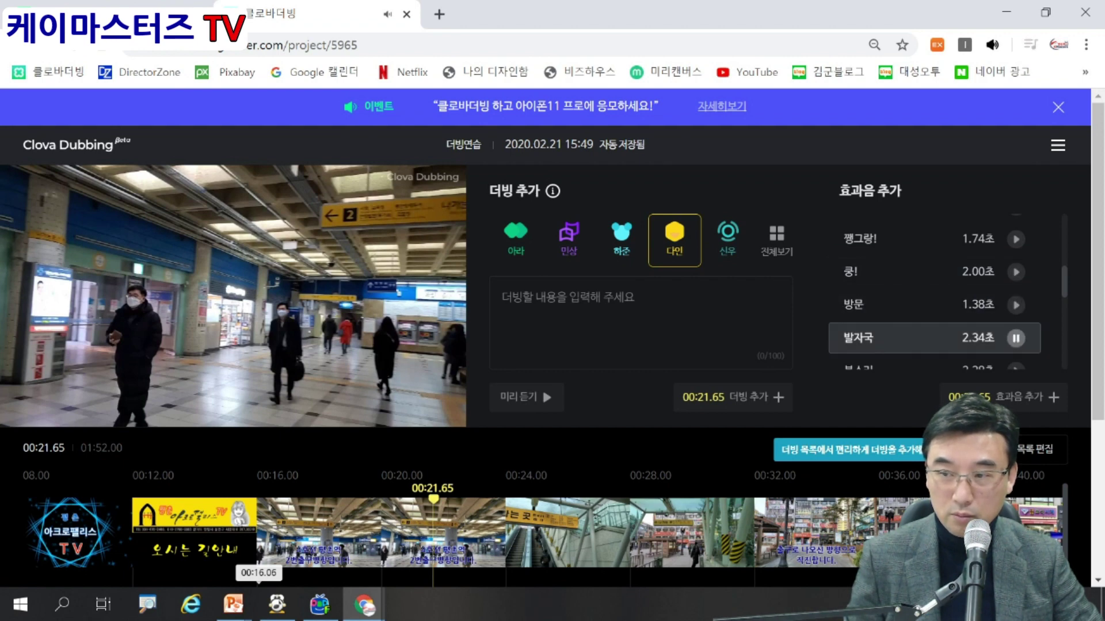
pyautogui.scroll(-5, 932, 294)
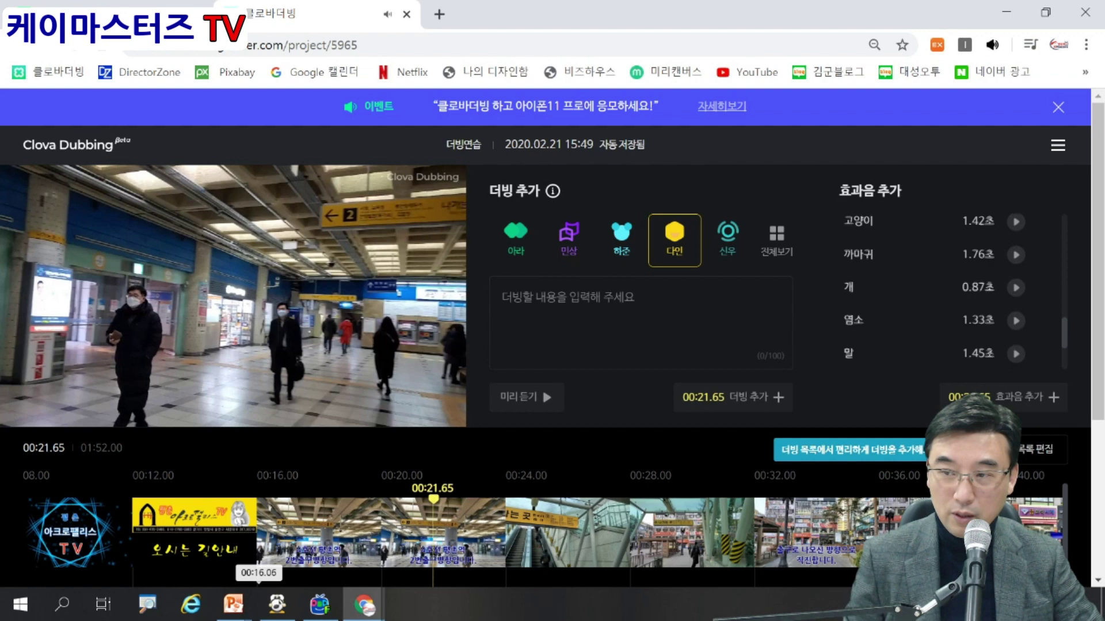
pyautogui.click(1016, 306)
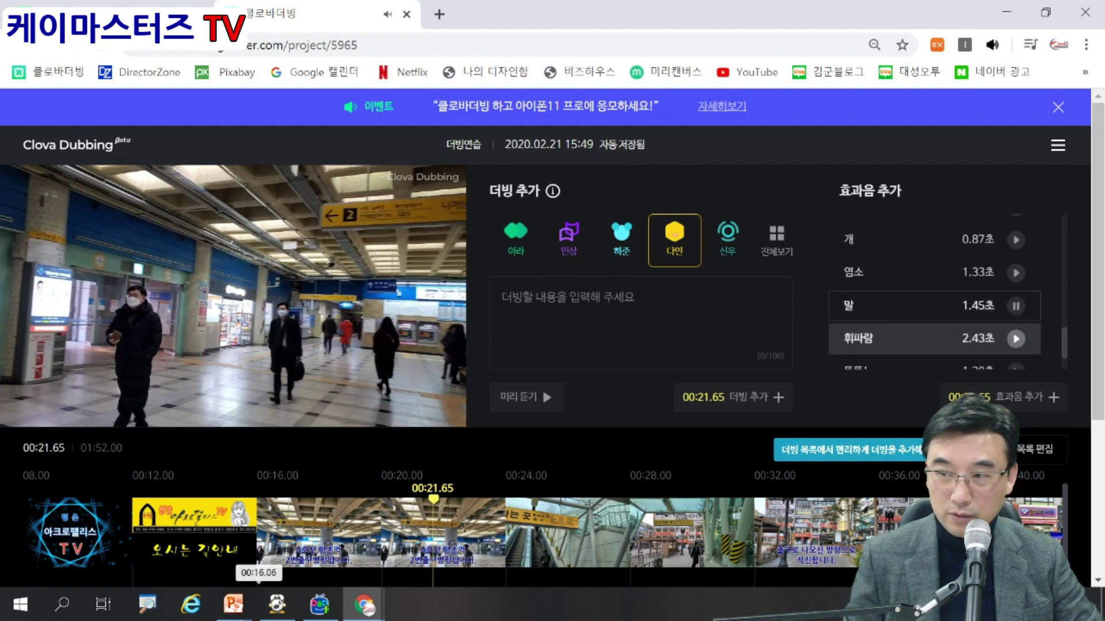
pyautogui.click(1015, 339)
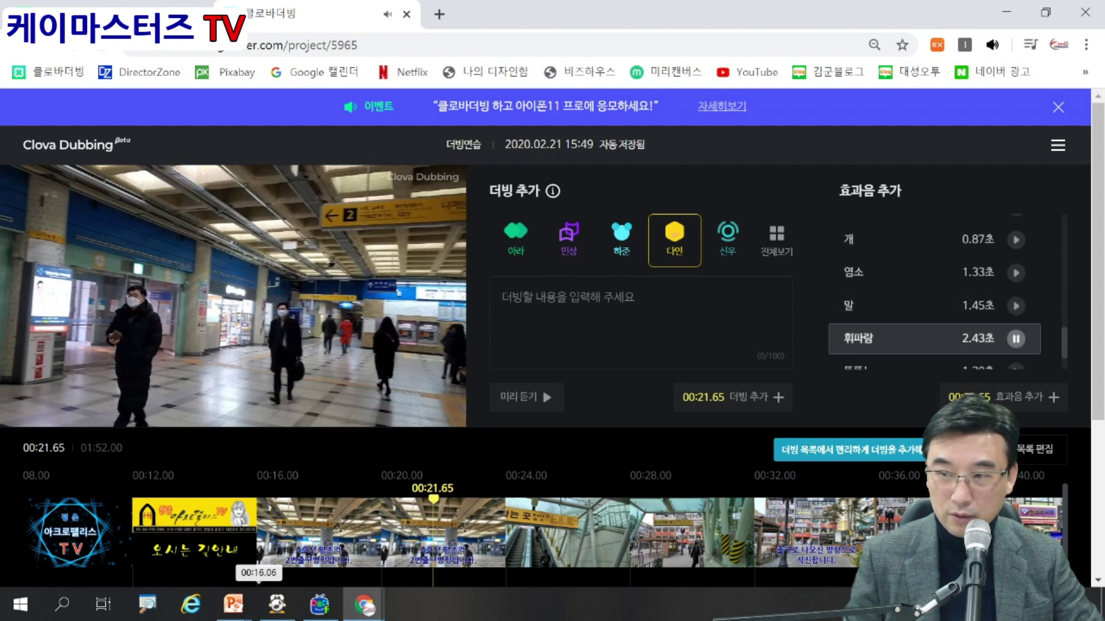
pyautogui.scroll(5, 943, 293)
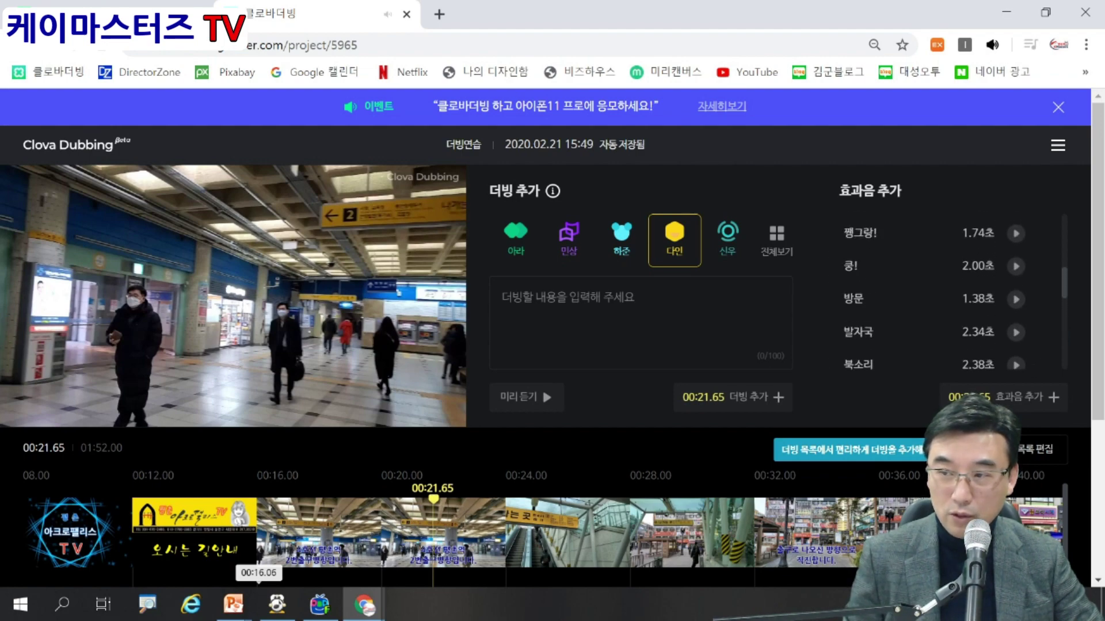
# Select the 쿵! effect and move the playback position to 00:19.32.
pyautogui.click(1016, 266)
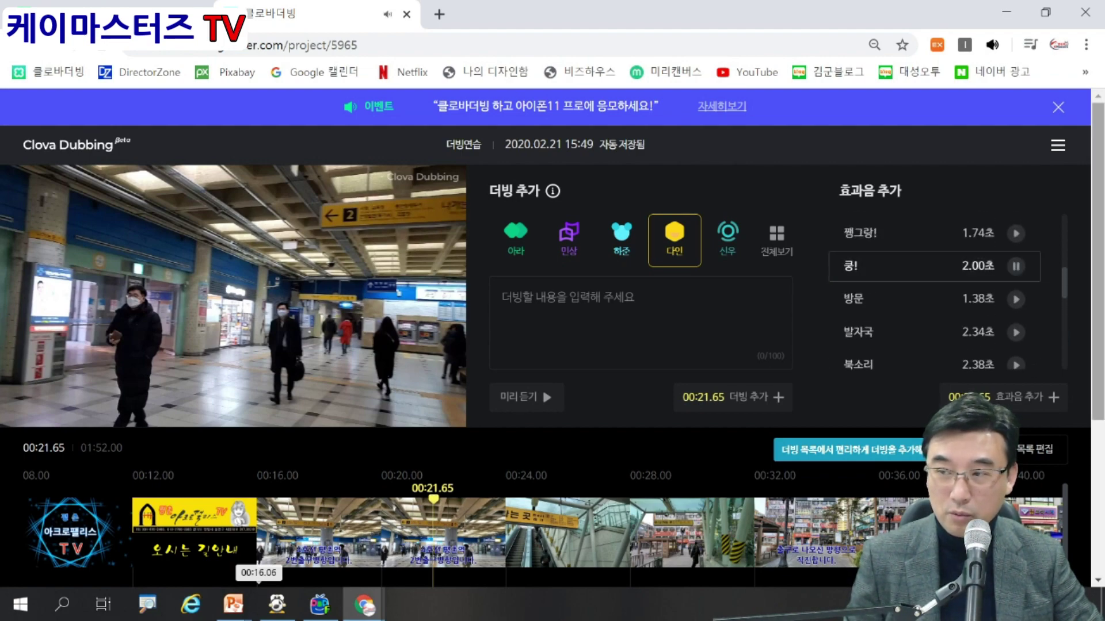
pyautogui.scroll(-2, 552, 336)
pyautogui.moveTo(433, 389); pyautogui.dragTo(361, 390)
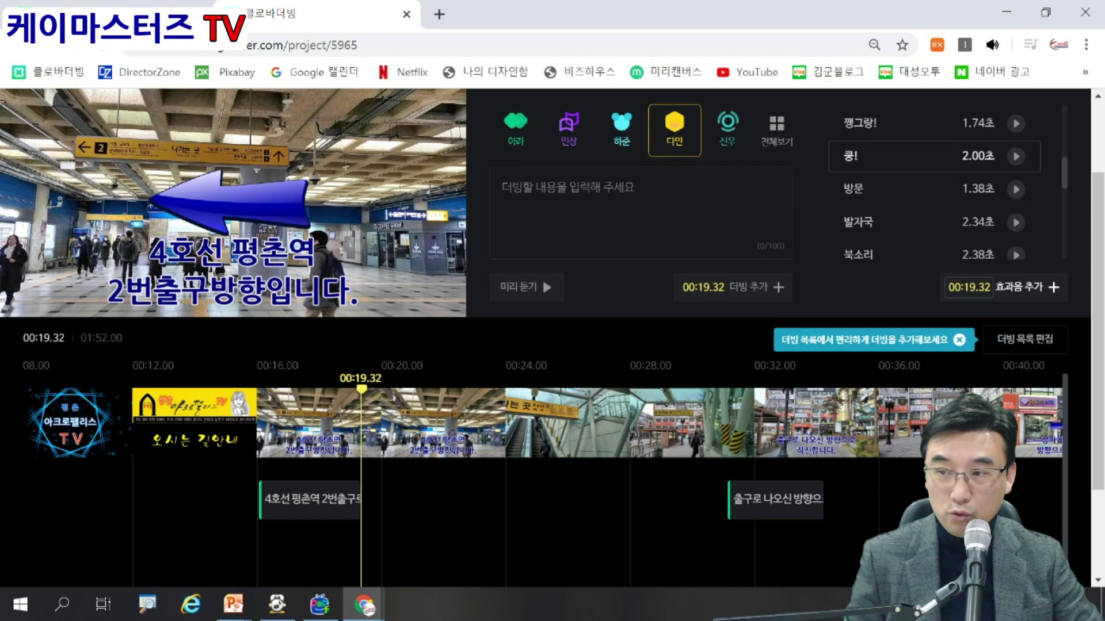
# Insert the 쿵! effect at 00:19.32 and play it back from 00:18.15.
pyautogui.click(1019, 287)
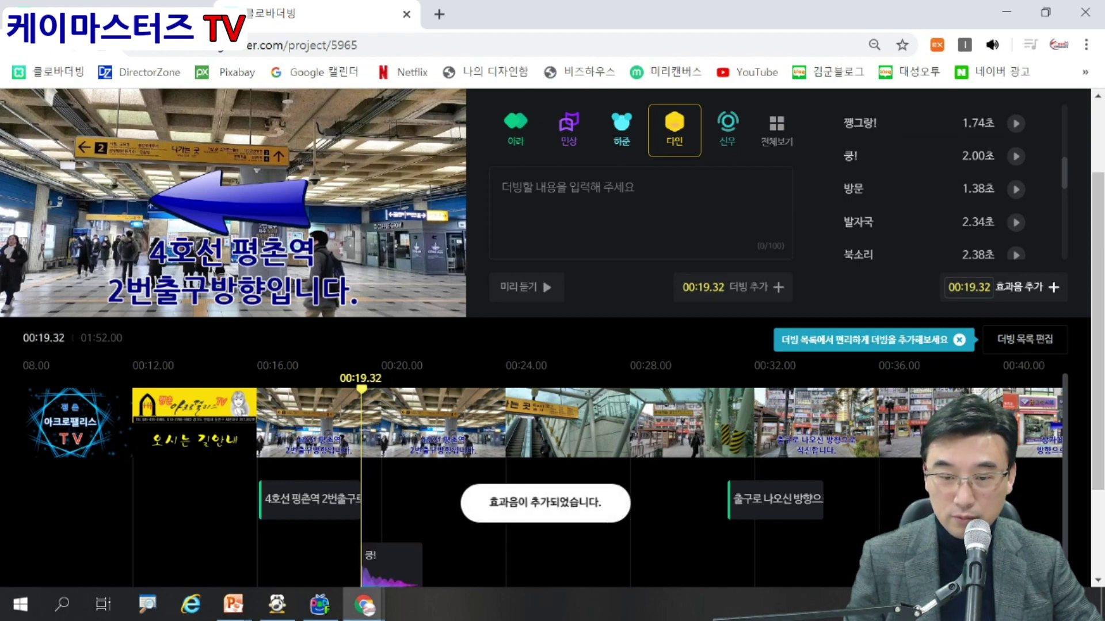
pyautogui.scroll(-1, 552, 311)
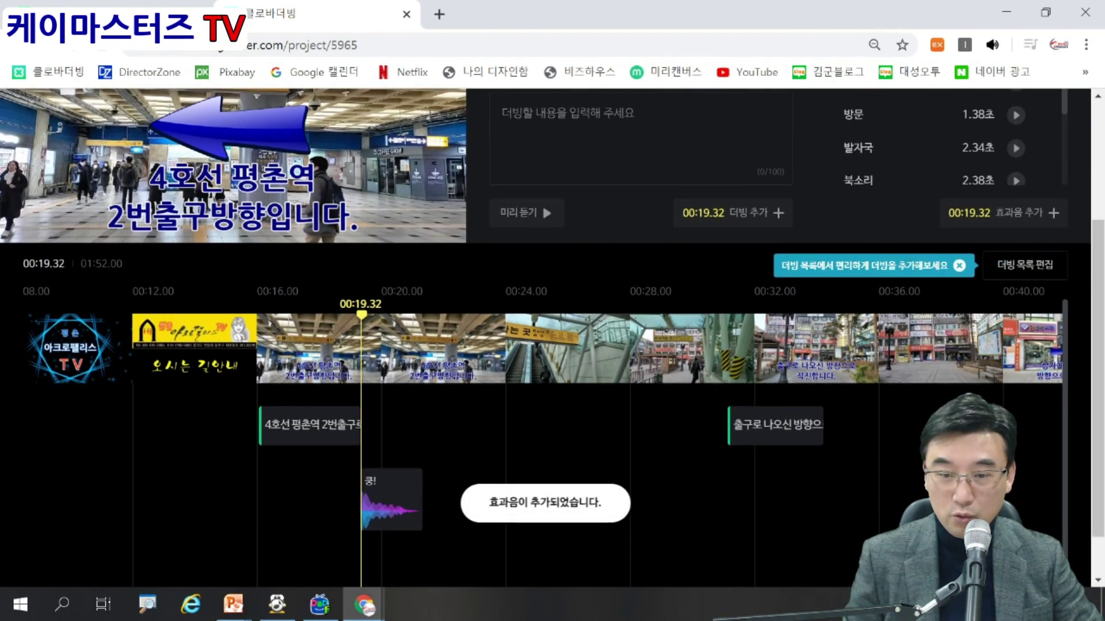
pyautogui.moveTo(362, 315); pyautogui.dragTo(321, 315)
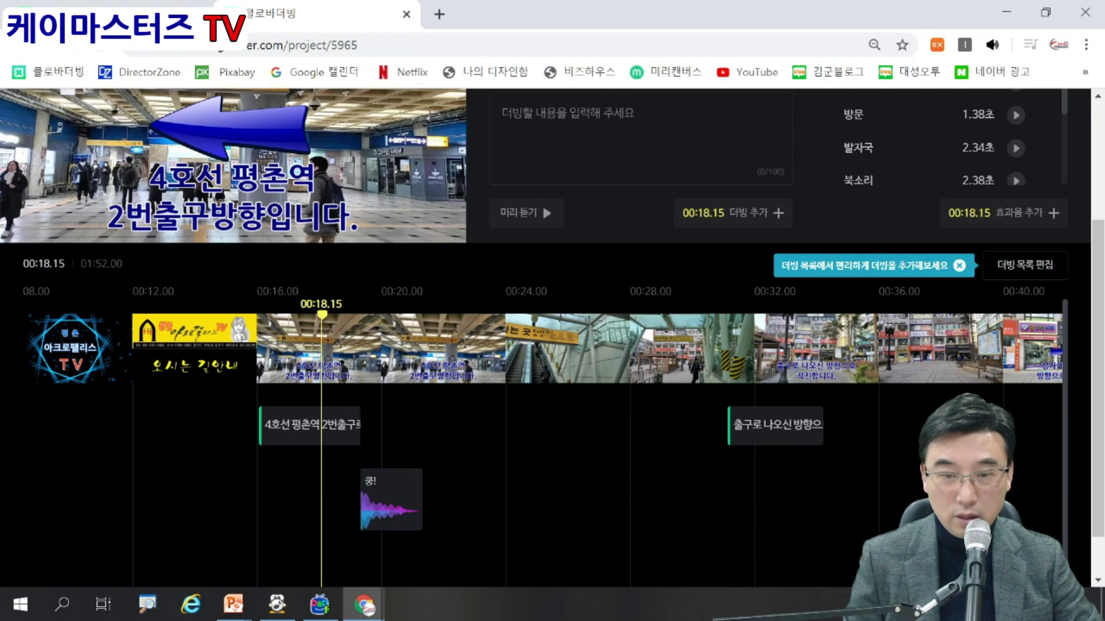
pyautogui.click(233, 111)
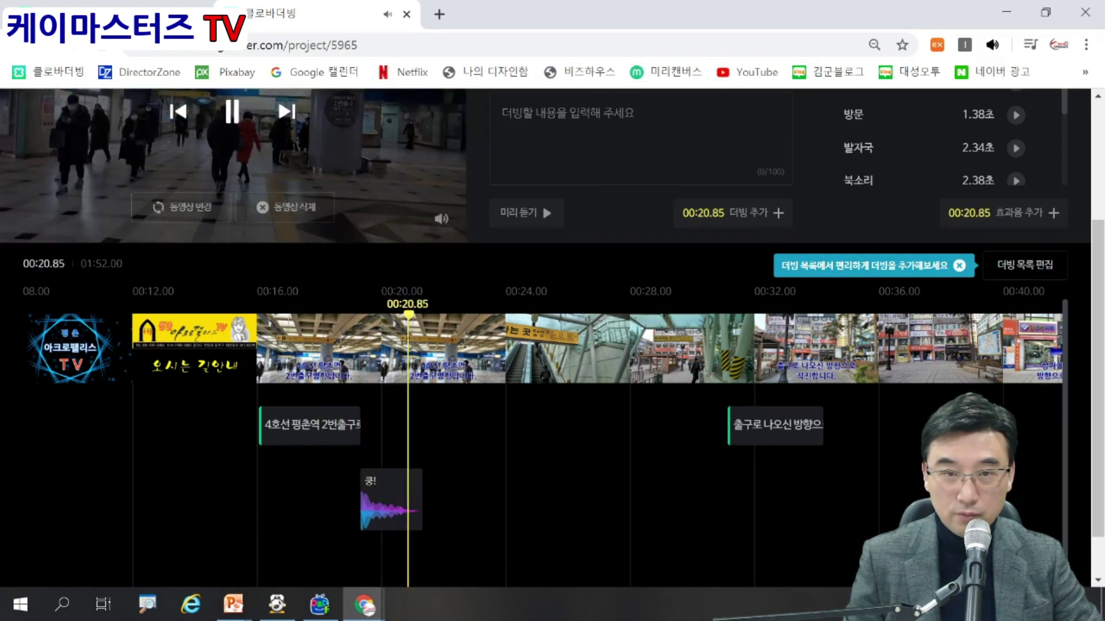
pyautogui.click(233, 111)
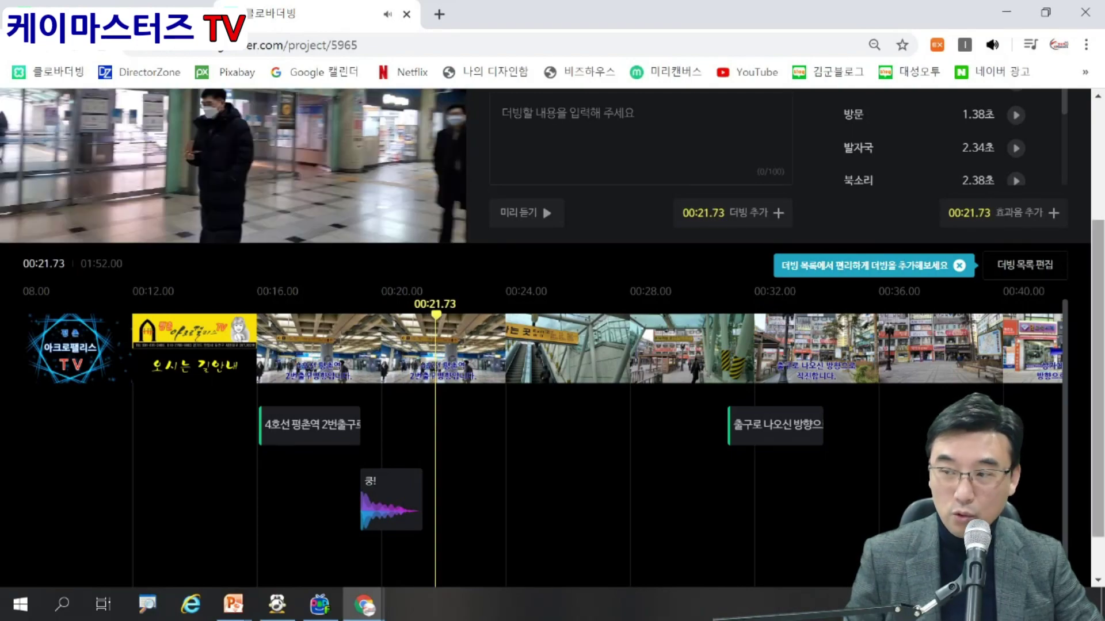
pyautogui.scroll(3, 552, 339)
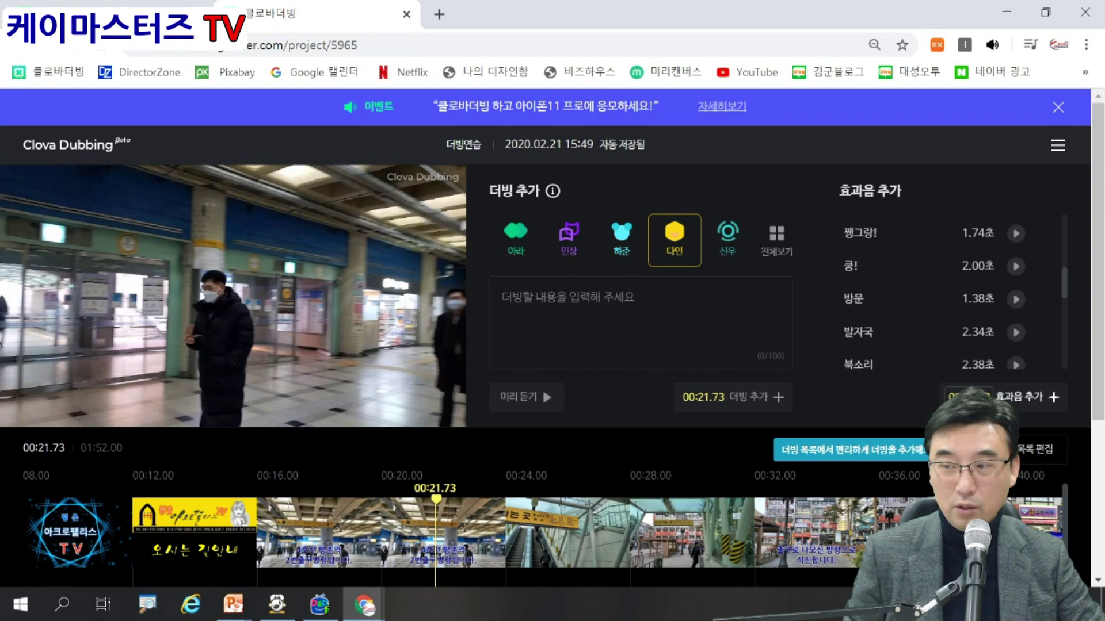
pyautogui.scroll(-4, 552, 346)
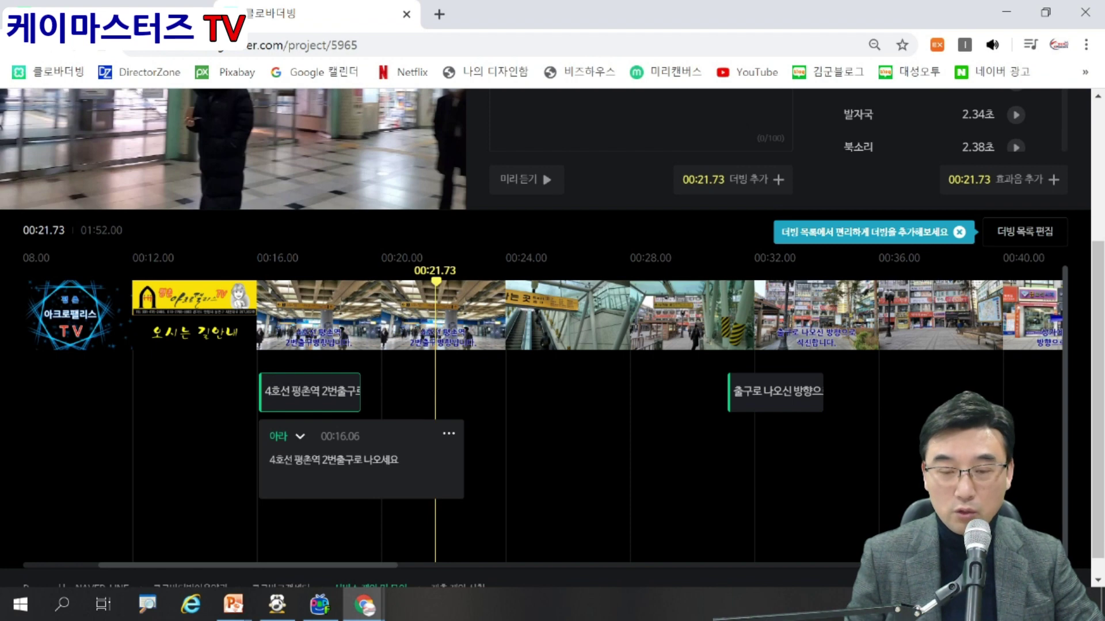
pyautogui.hotkey('ctrl', 'a')
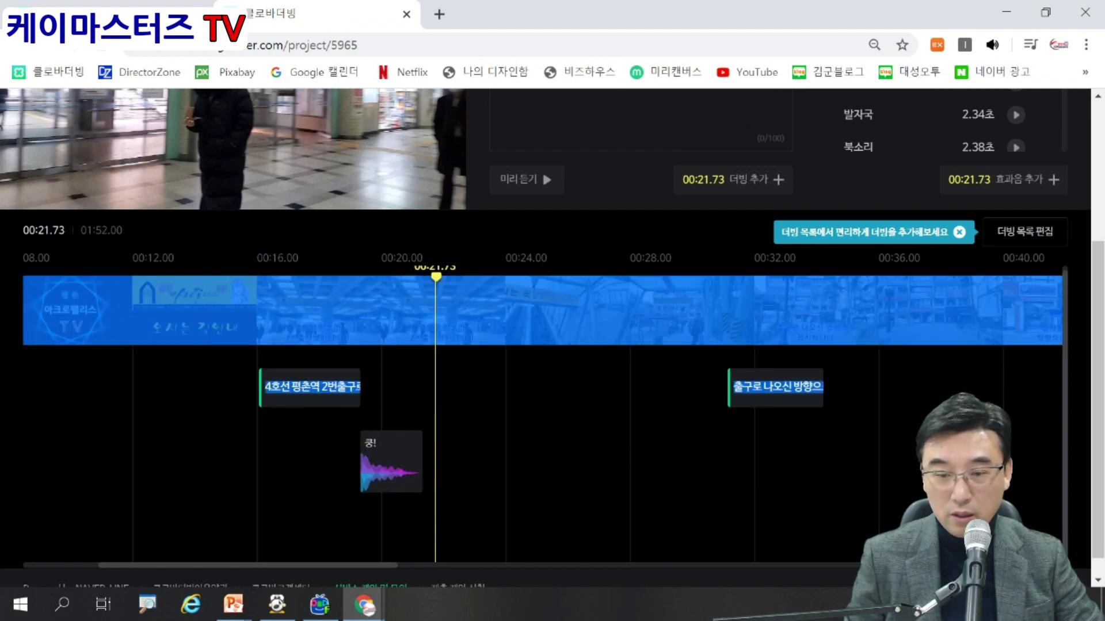
pyautogui.moveTo(248, 566); pyautogui.dragTo(331, 565)
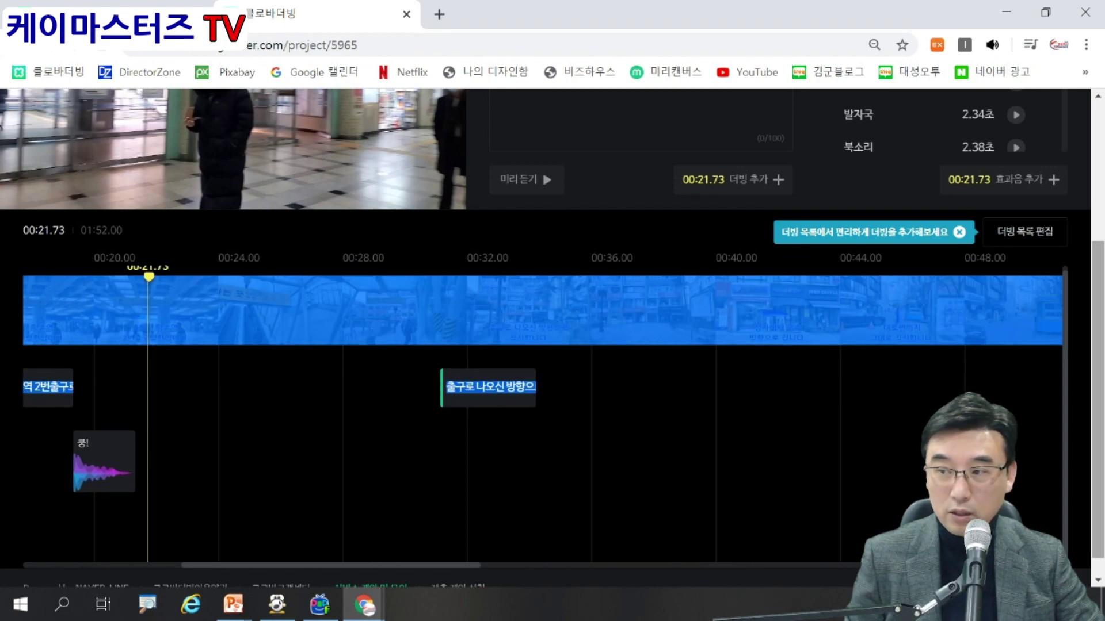
pyautogui.scroll(3, 552, 340)
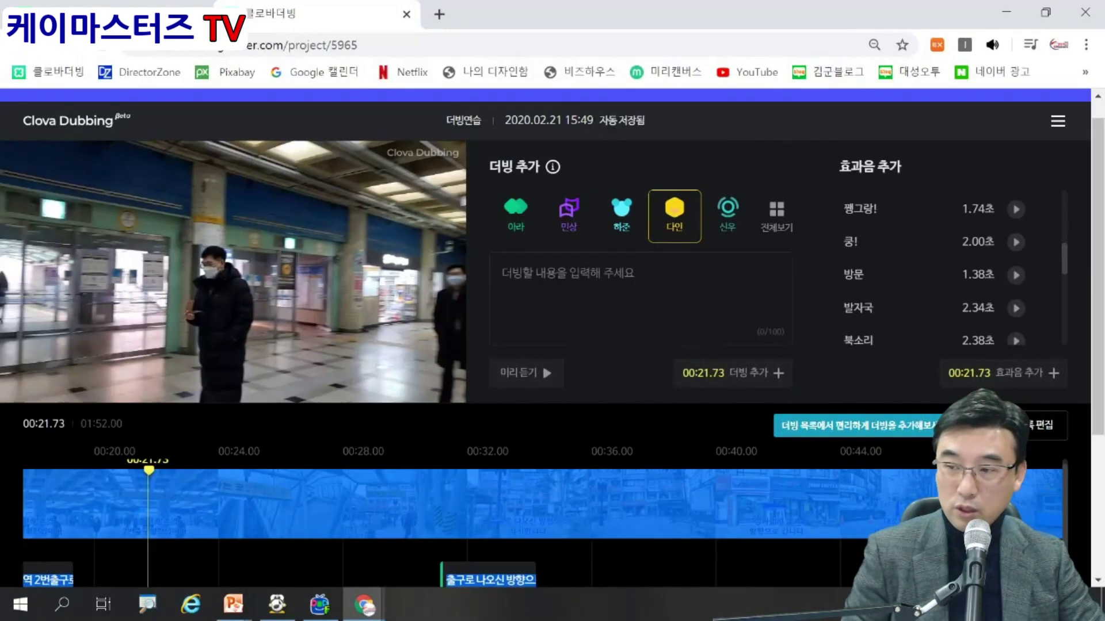
pyautogui.click(945, 315)
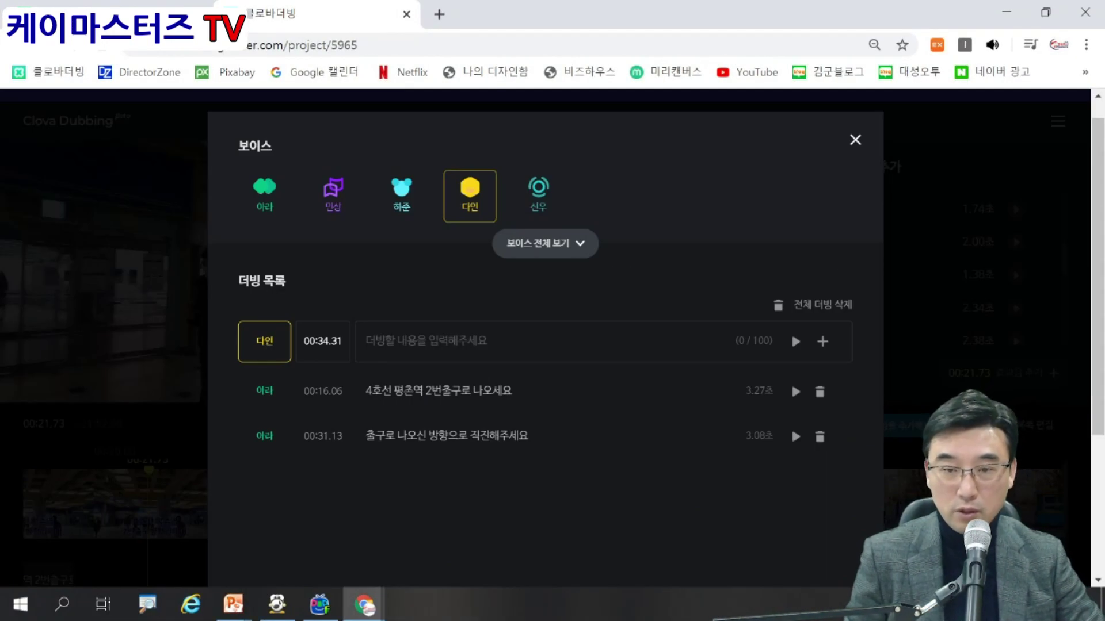
pyautogui.click(792, 381)
pyautogui.click(417, 436)
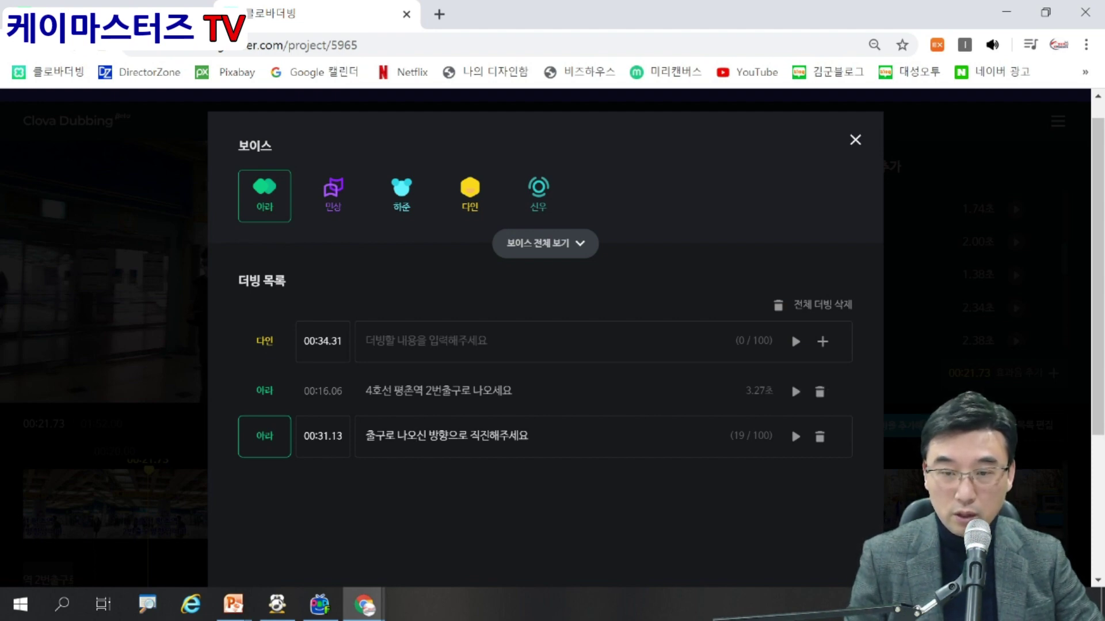
pyautogui.scroll(-2, 792, 332)
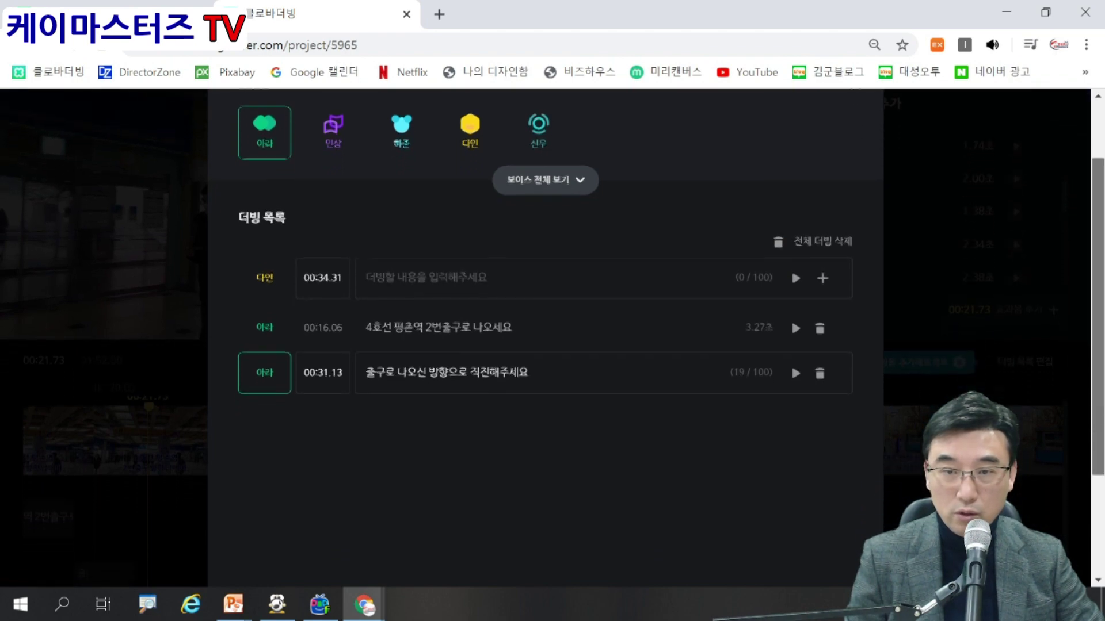
pyautogui.scroll(2, 790, 326)
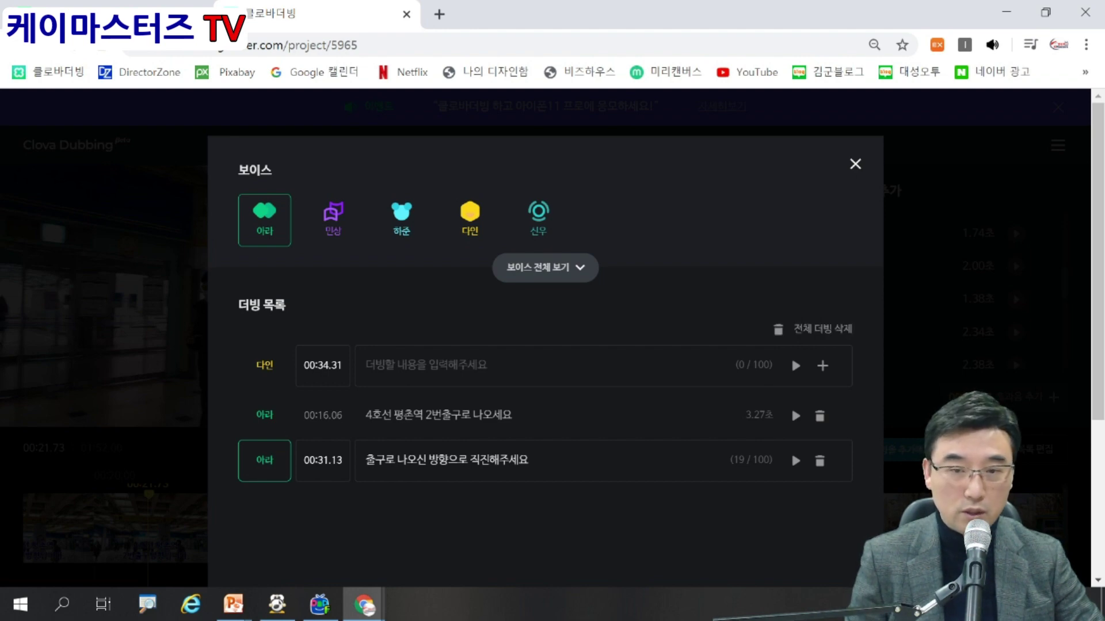
pyautogui.press('Escape')
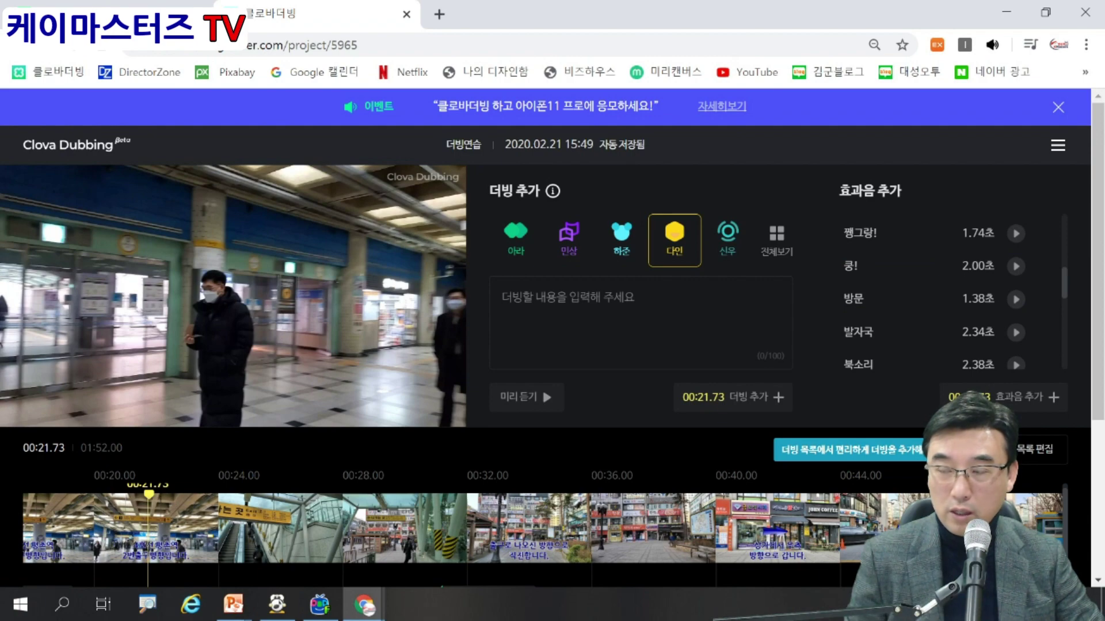
# Dismiss the event banner and briefly open the list of my projects.
pyautogui.click(1058, 108)
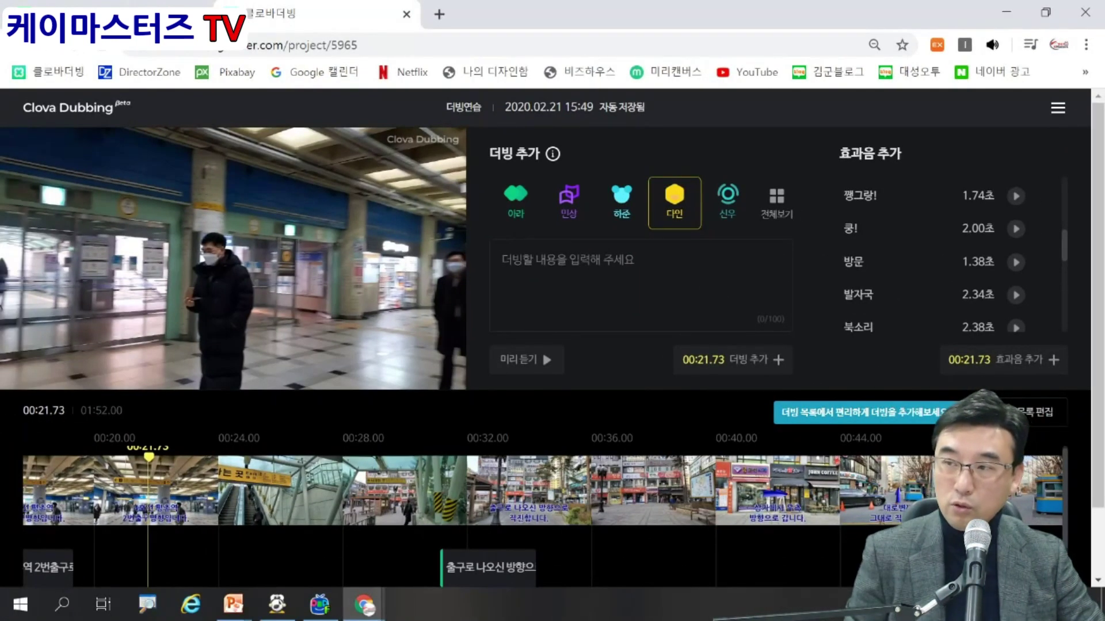
pyautogui.click(1010, 216)
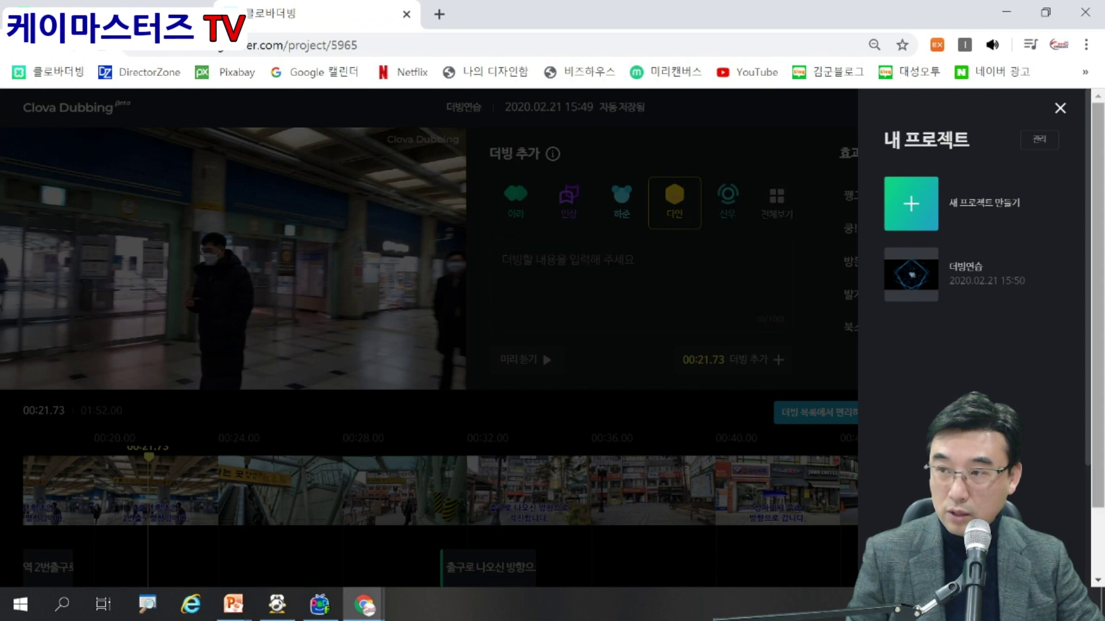
pyautogui.scroll(-2, 542, 350)
pyautogui.click(1059, 108)
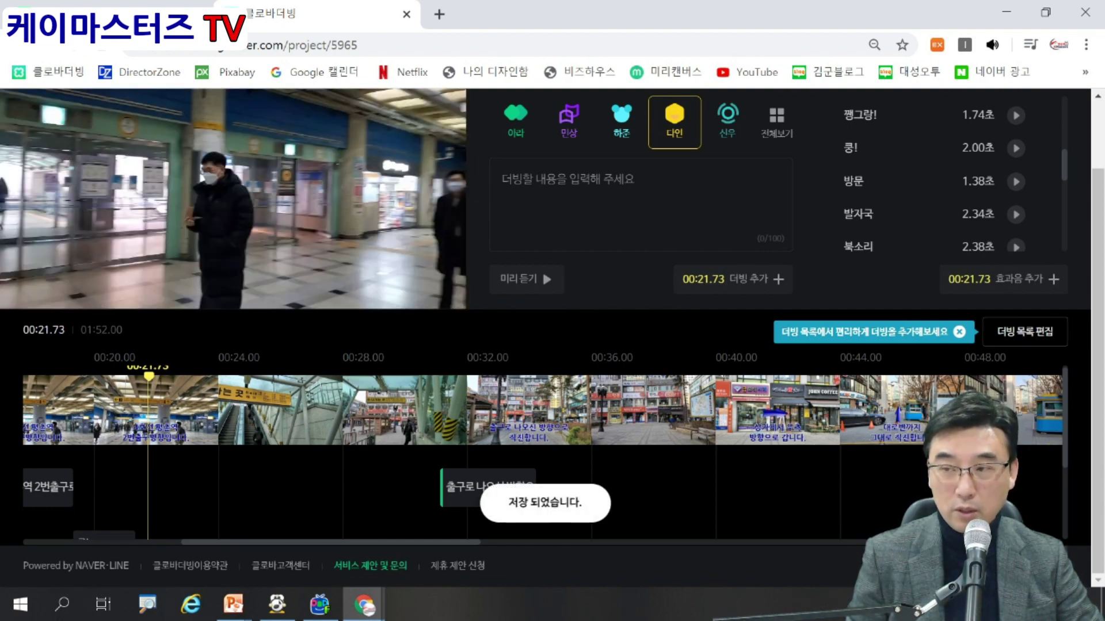
# Show the details of the '출구로 나오신 방향으로 직진해주세요' clip on the timeline.
pyautogui.moveTo(1098, 368); pyautogui.dragTo(1098, 301)
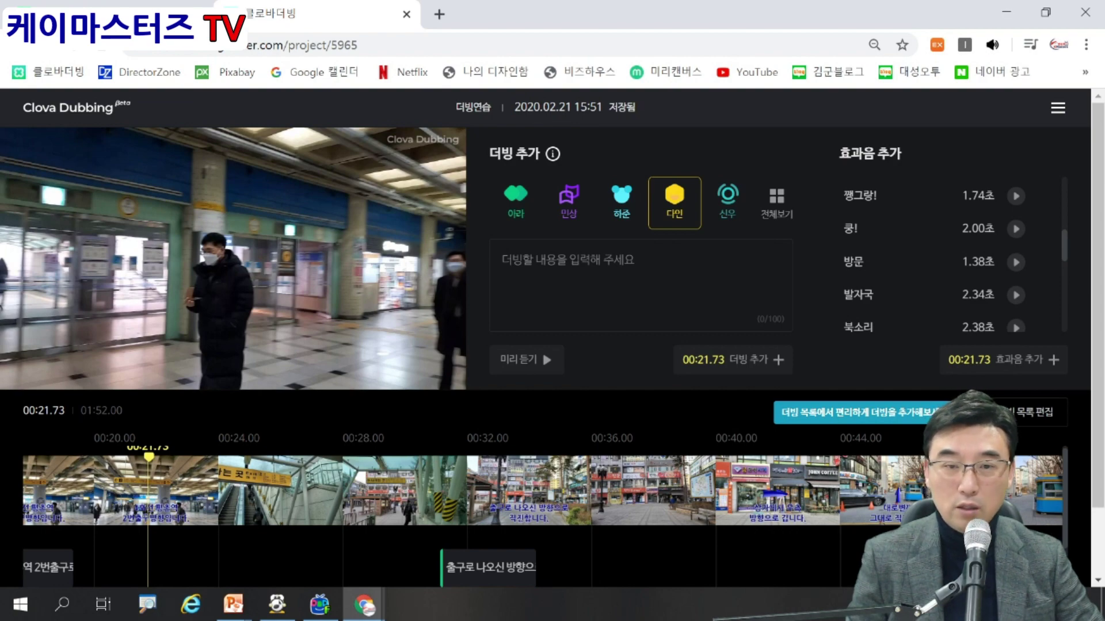
pyautogui.scroll(-2, 233, 231)
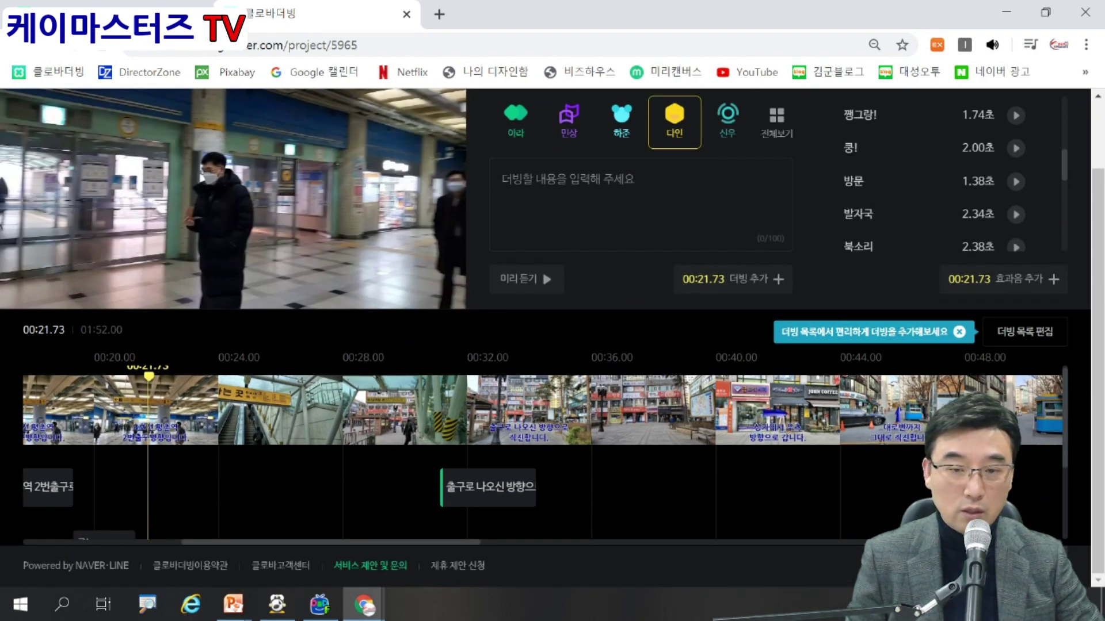
pyautogui.click(488, 488)
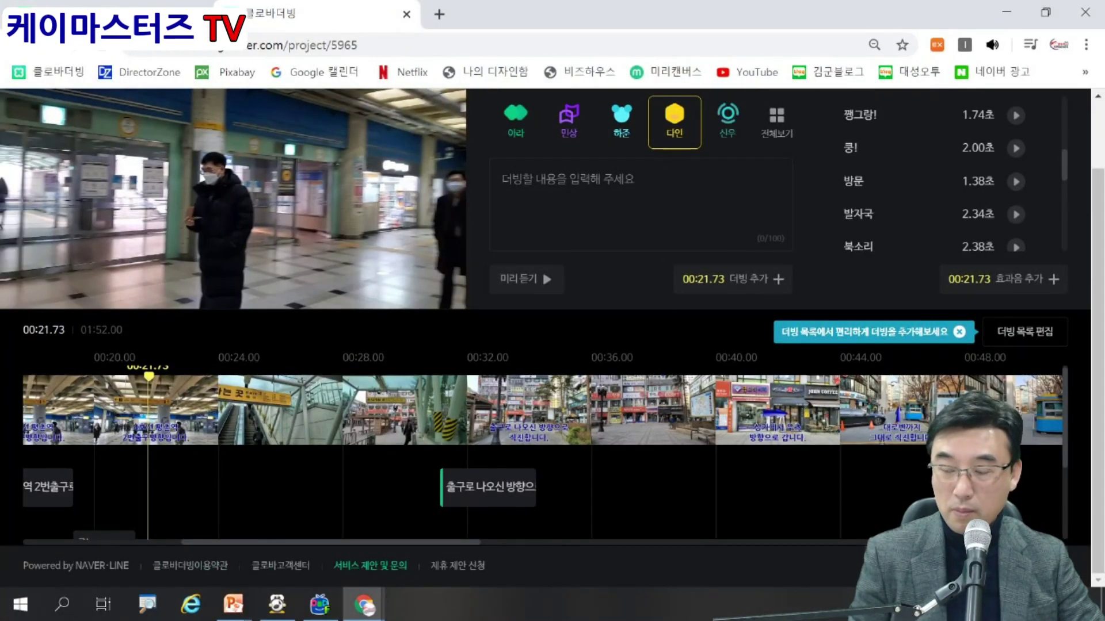
# Accept the personal-use notice, download as a merged 영상 파일, then cancel with Esc.
pyautogui.click(928, 509)
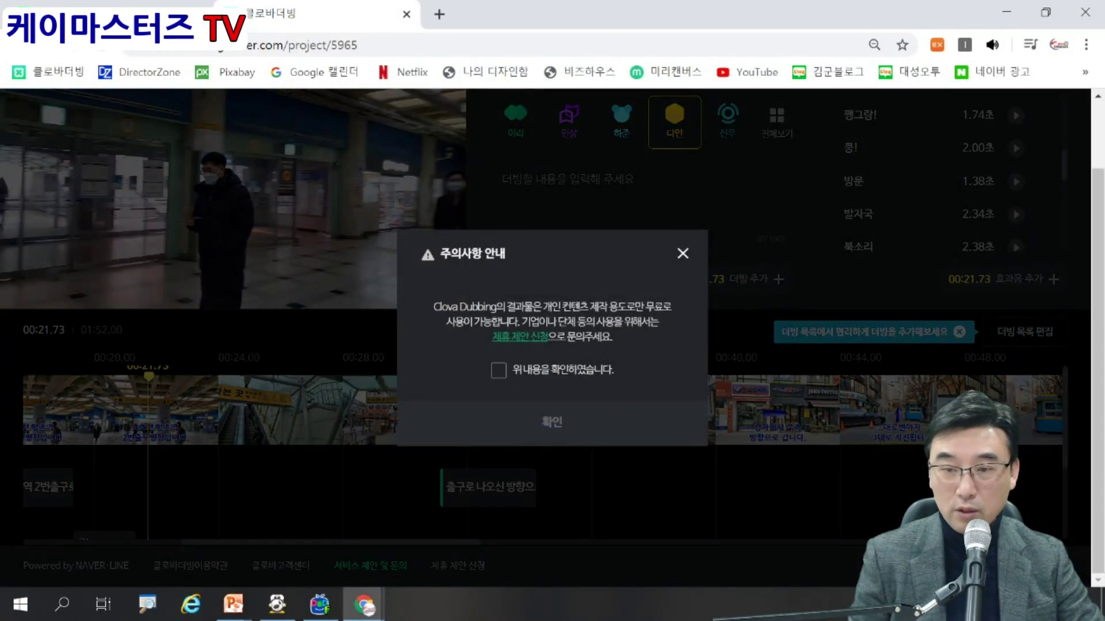
pyautogui.click(498, 370)
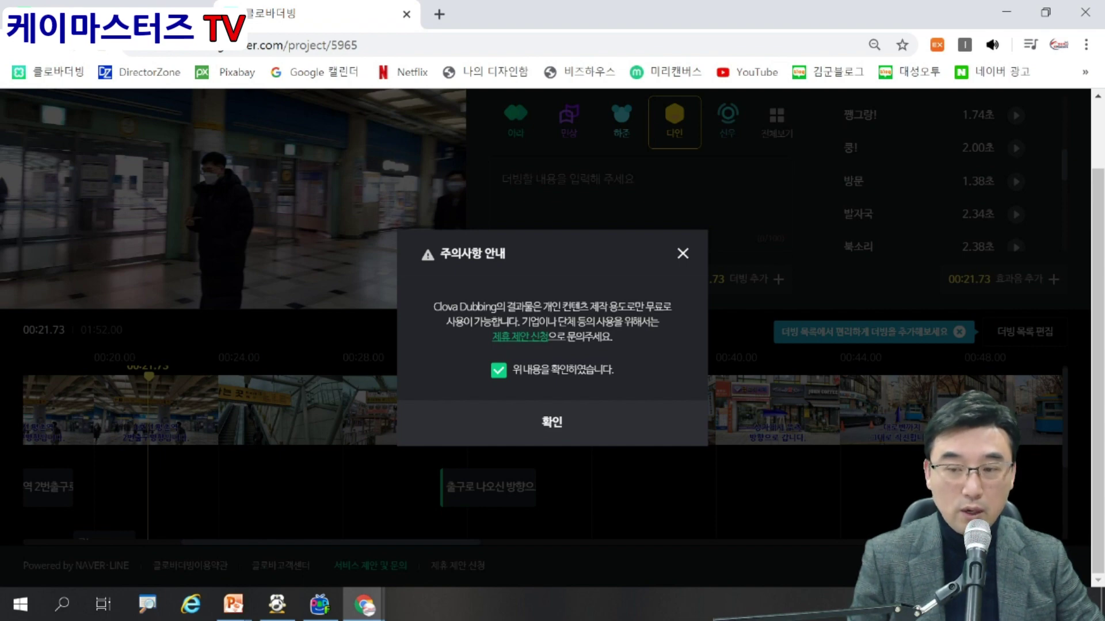
pyautogui.click(446, 409)
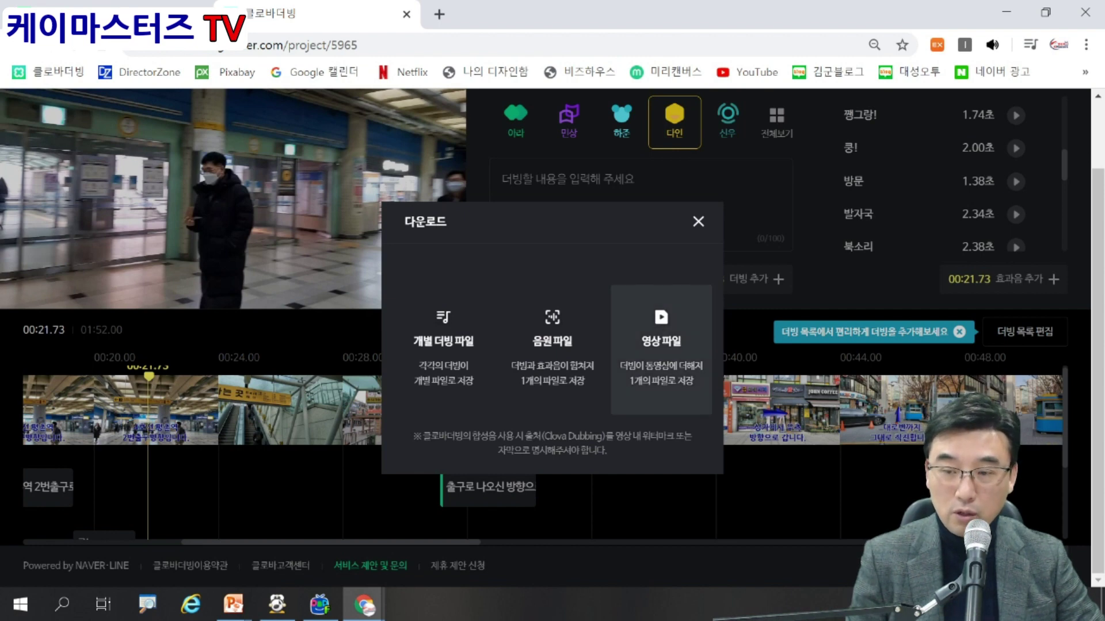
pyautogui.click(661, 345)
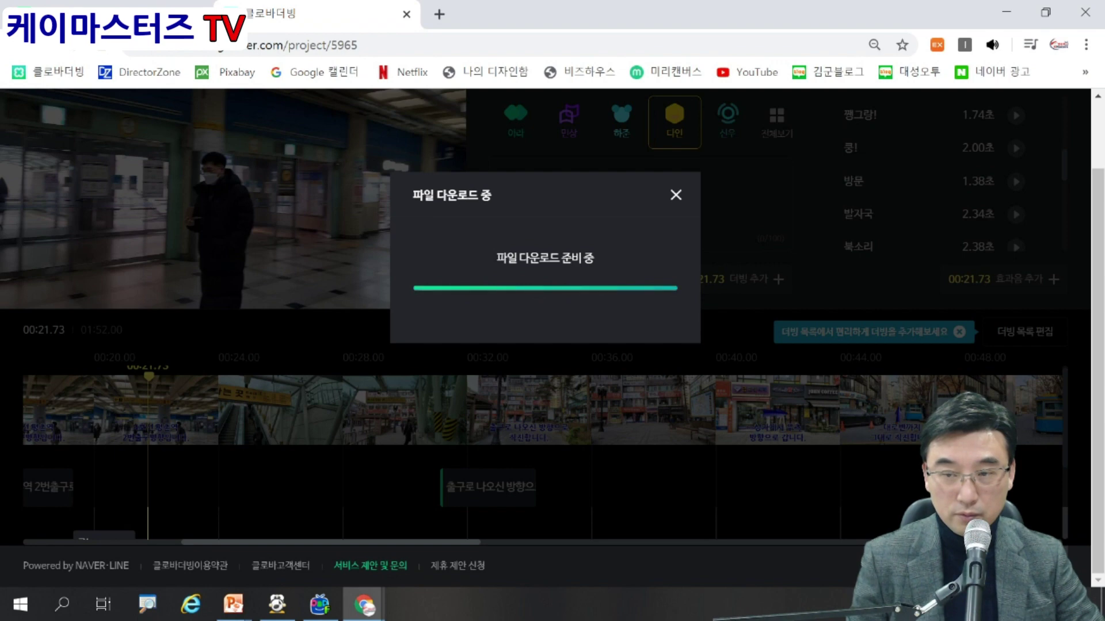
pyautogui.press('Escape')
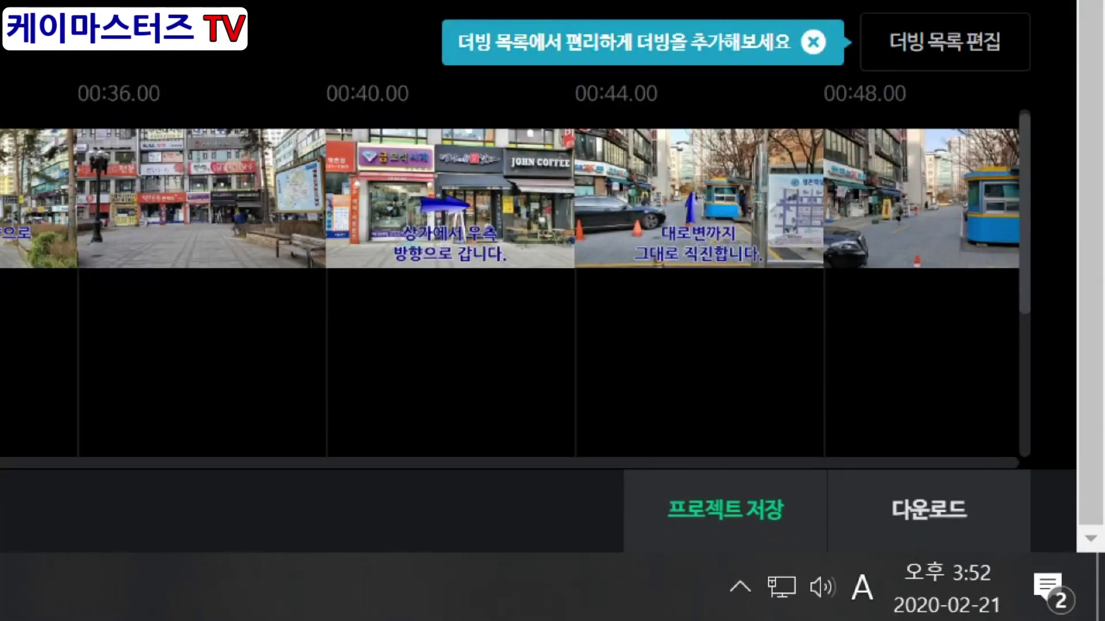
pyautogui.moveTo(574, 416); pyautogui.dragTo(823, 551)
pyautogui.moveTo(511, 173)
pyautogui.mouseDown()
pyautogui.moveTo(514, 78)
pyautogui.moveTo(74, 311)
pyautogui.moveTo(549, 72)
pyautogui.mouseUp()
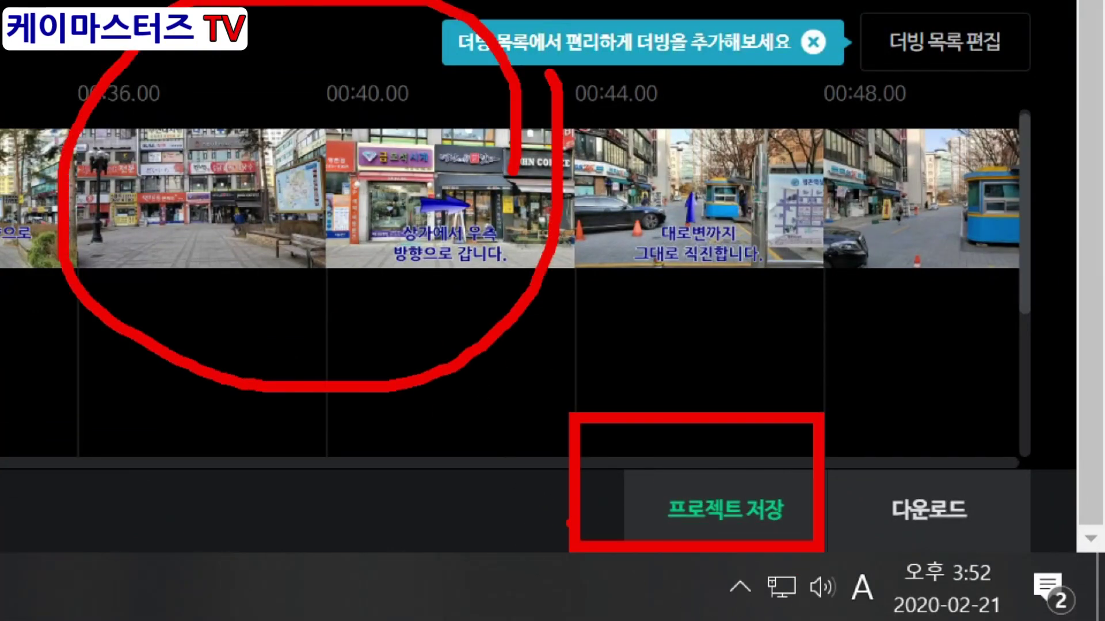
pyautogui.moveTo(824, 418); pyautogui.dragTo(1074, 562)
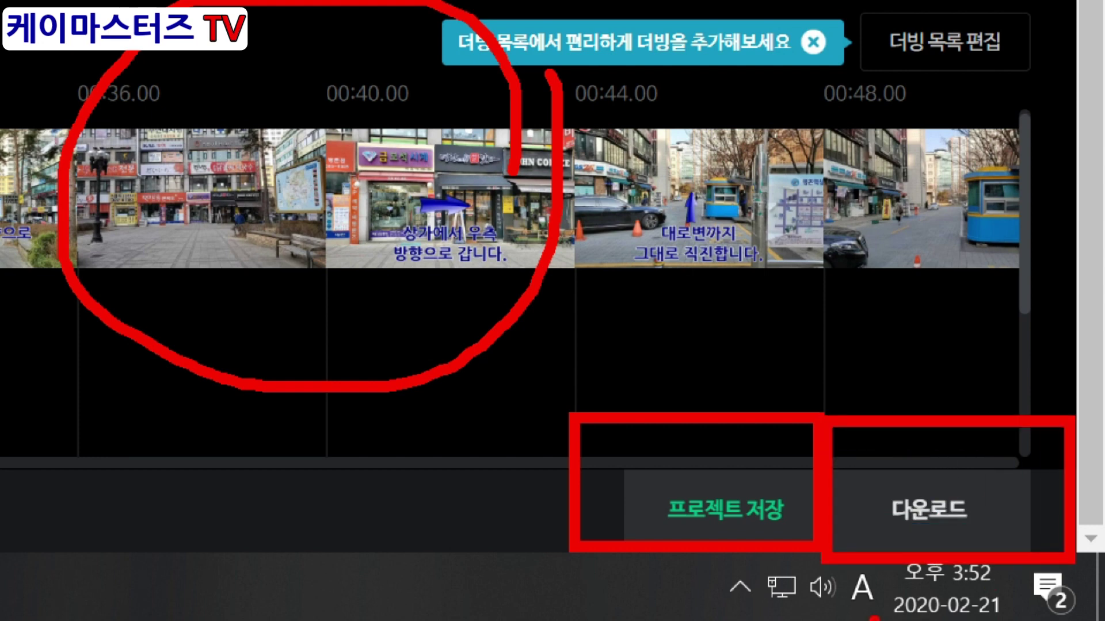
pyautogui.moveTo(941, 251); pyautogui.dragTo(941, 402)
pyautogui.moveTo(910, 322)
pyautogui.mouseDown()
pyautogui.moveTo(914, 349)
pyautogui.moveTo(1067, 392)
pyautogui.mouseUp()
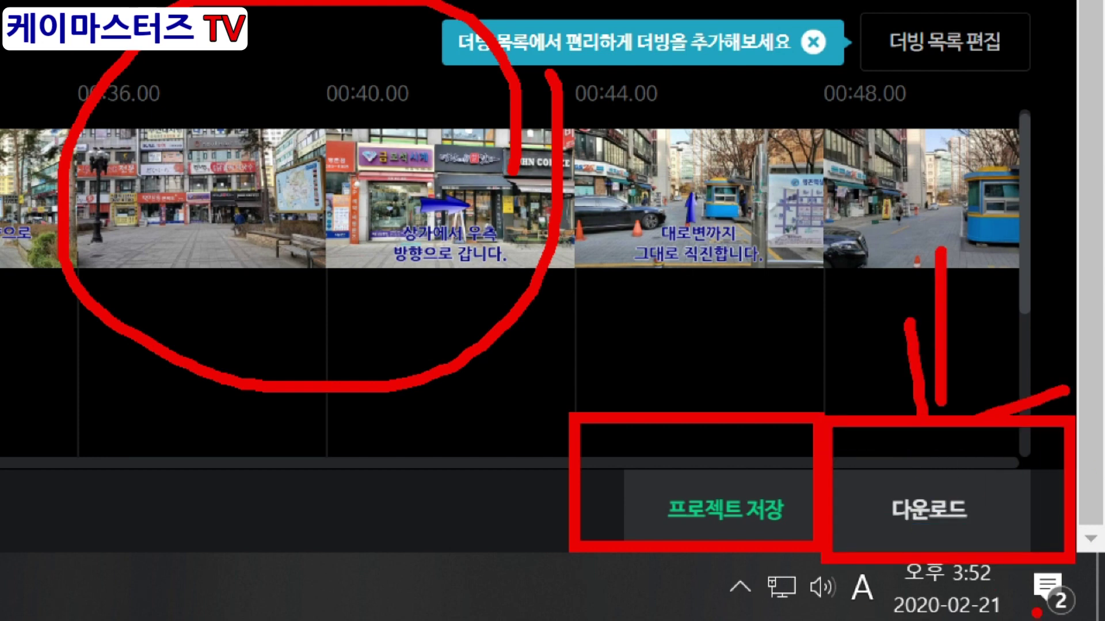
pyautogui.moveTo(705, 275); pyautogui.dragTo(686, 406)
pyautogui.moveTo(664, 334)
pyautogui.mouseDown()
pyautogui.moveTo(656, 414)
pyautogui.moveTo(817, 405)
pyautogui.mouseUp()
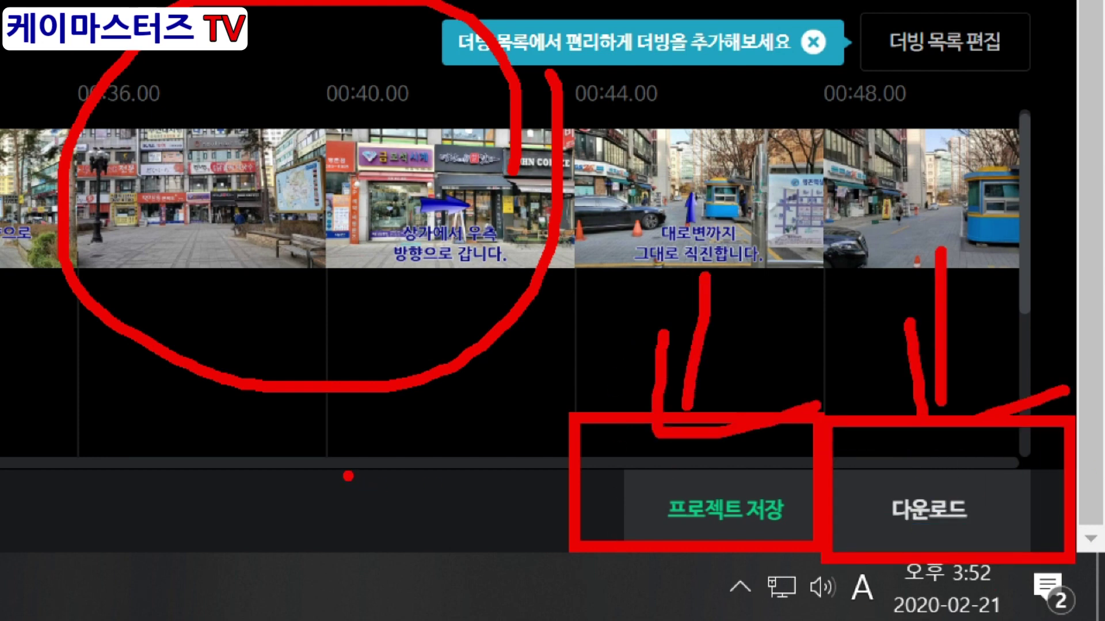
pyautogui.moveTo(449, 258)
pyautogui.mouseDown()
pyautogui.moveTo(233, 422)
pyautogui.moveTo(457, 426)
pyautogui.moveTo(461, 283)
pyautogui.moveTo(451, 260)
pyautogui.mouseUp()
pyautogui.moveTo(412, 321)
pyautogui.mouseDown()
pyautogui.moveTo(234, 371)
pyautogui.moveTo(364, 454)
pyautogui.moveTo(429, 320)
pyautogui.mouseUp()
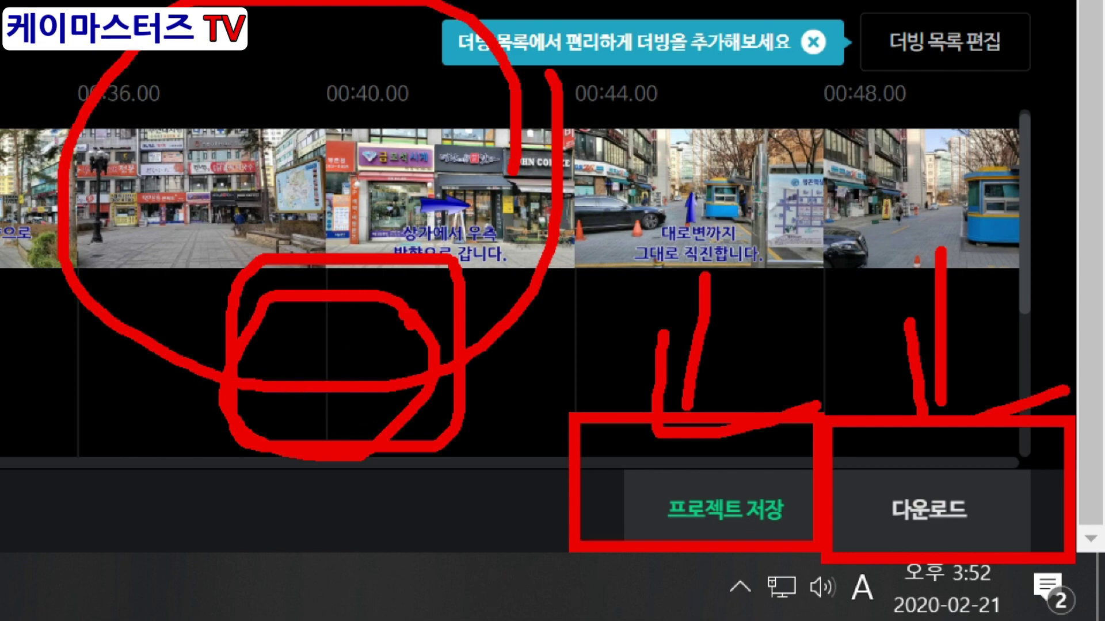
pyautogui.press('Escape')
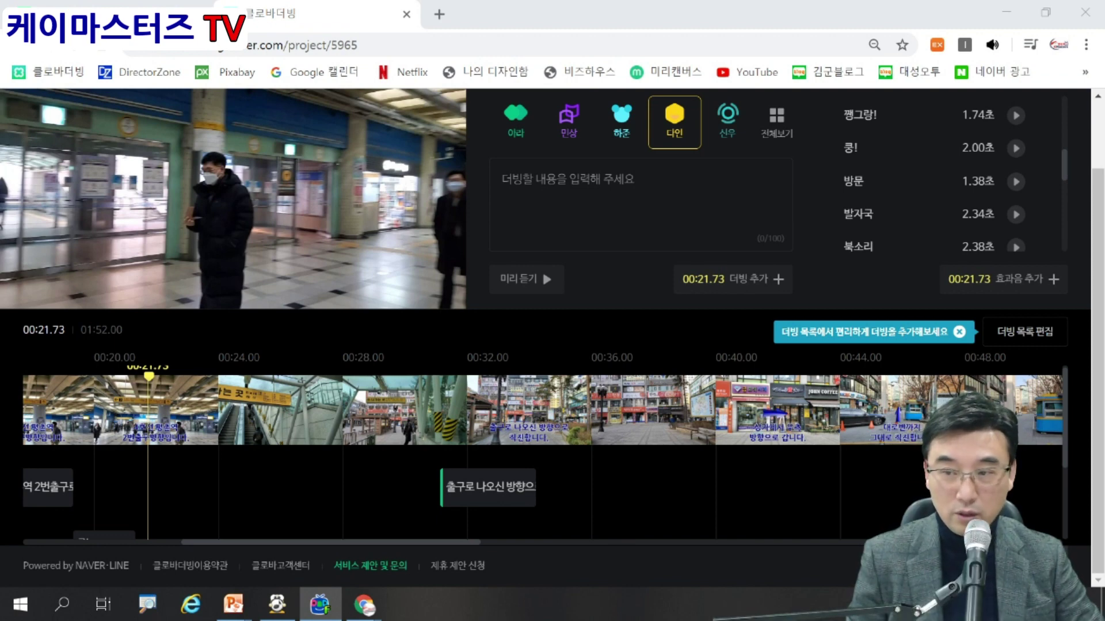
pyautogui.scroll(2, 233, 258)
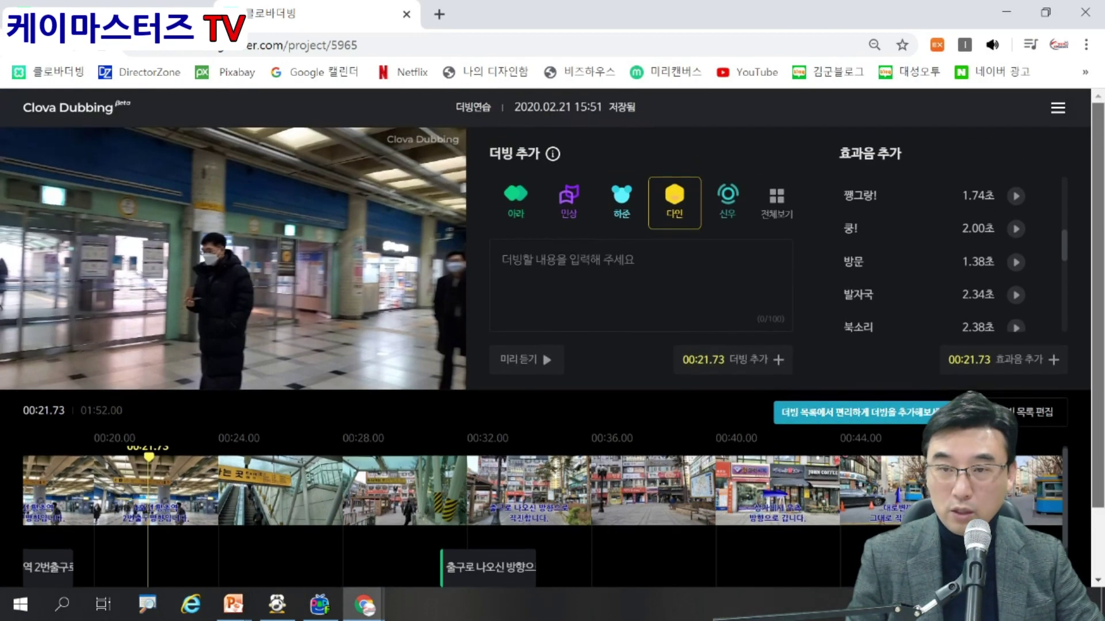